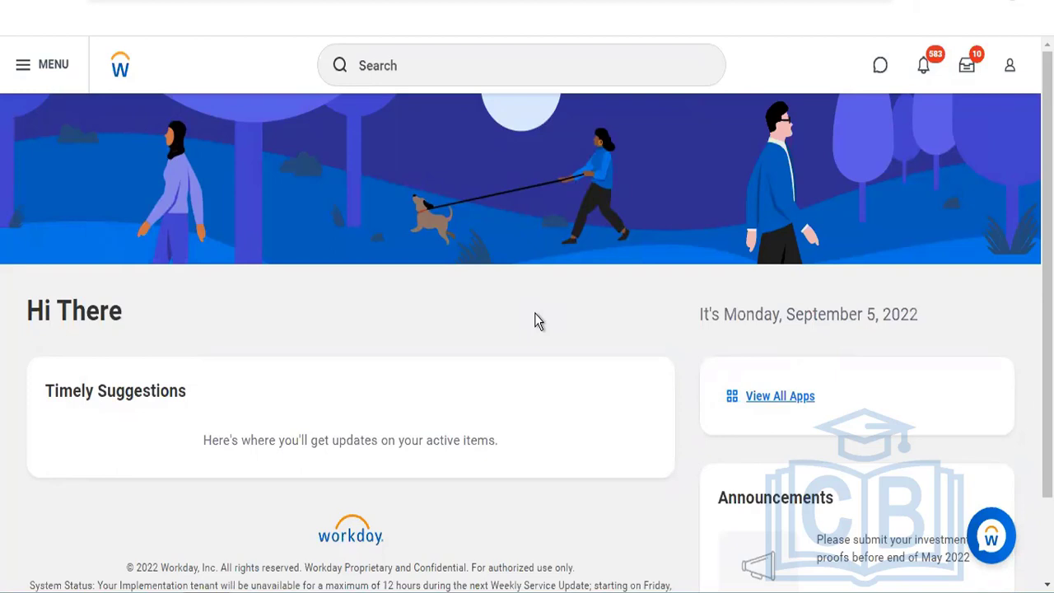
Find and open the Launch Calibration task and show the choices for the top level organization.
left_click(465, 64)
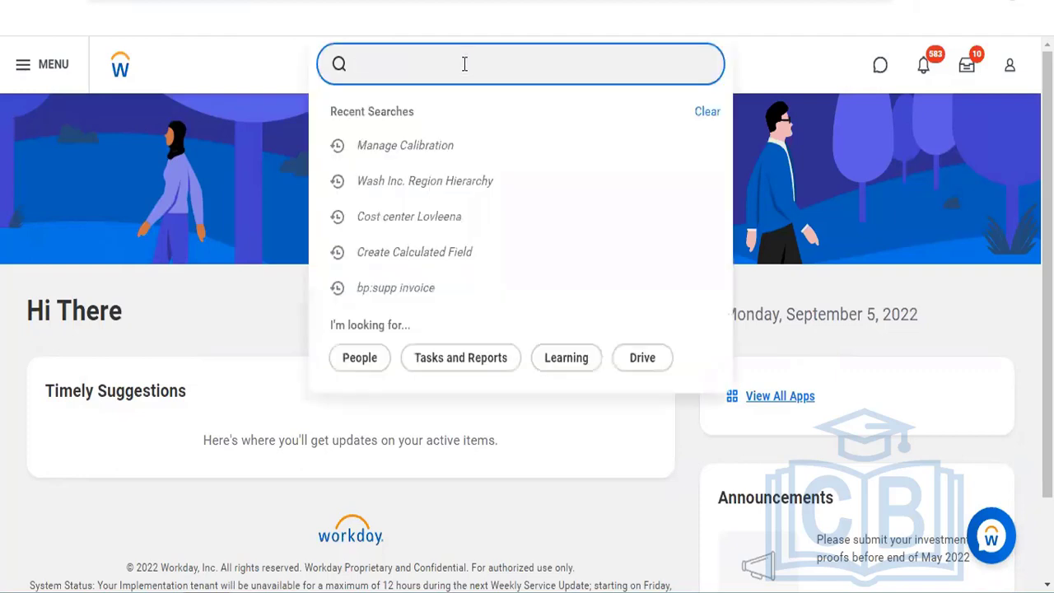
type("launch c")
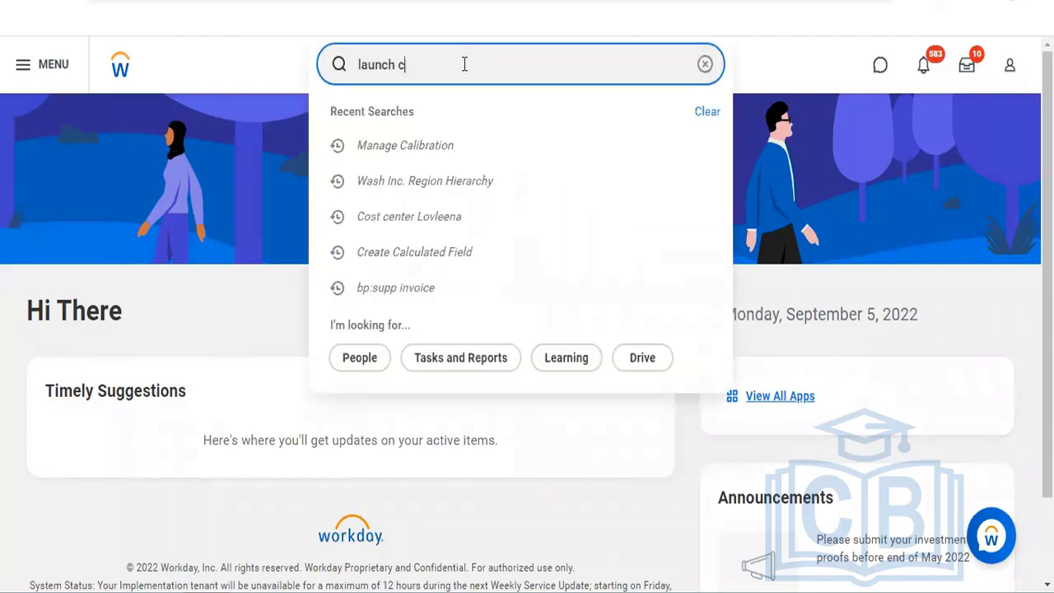
type("alibration")
left_click(449, 125)
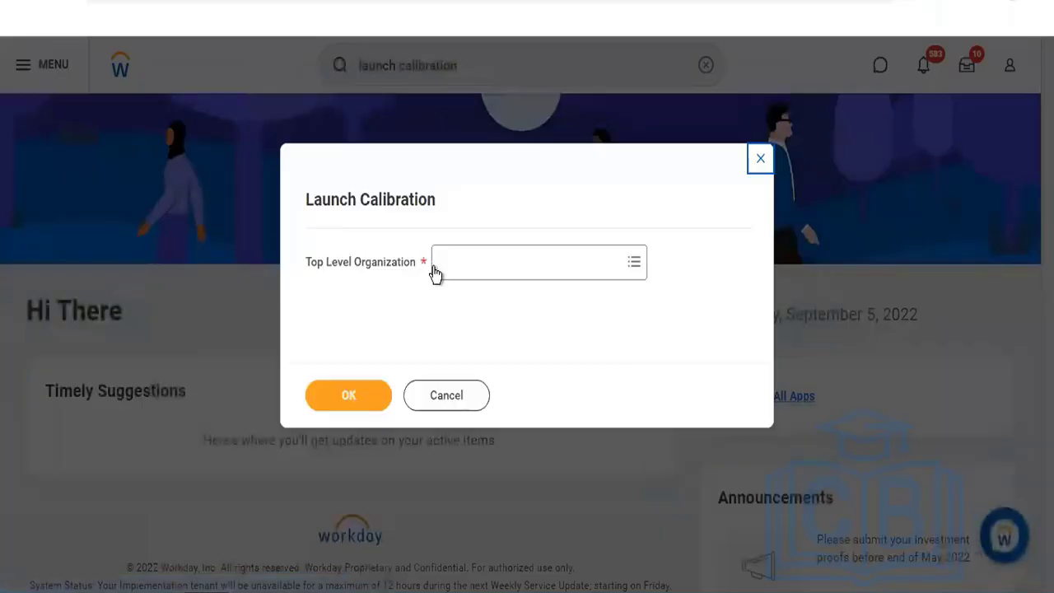
left_click(494, 259)
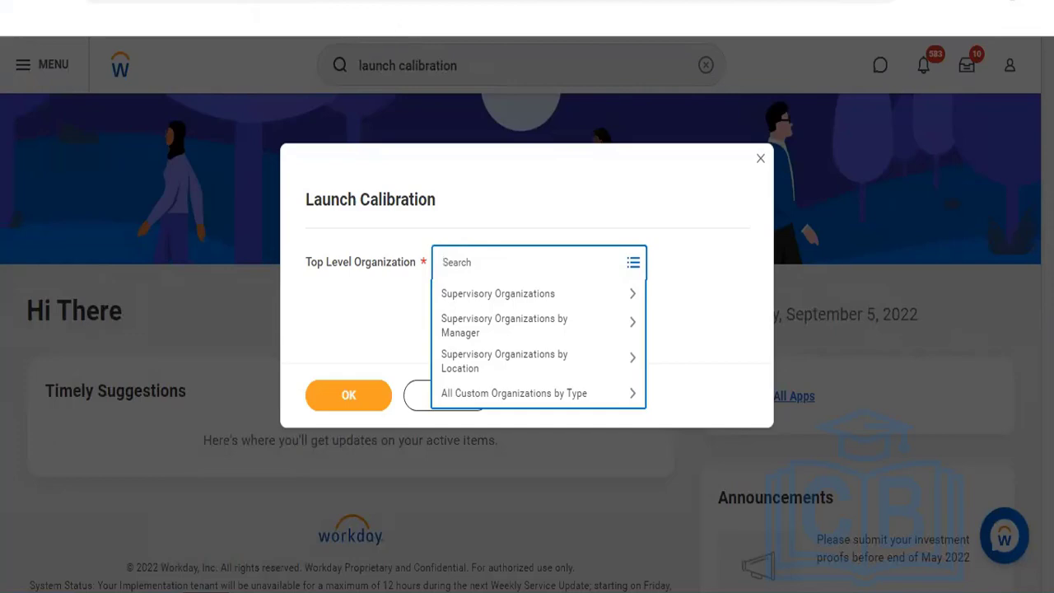
Duplicate the current browser tab and search in it for "sup org: ZZZ".
right_click(285, 0)
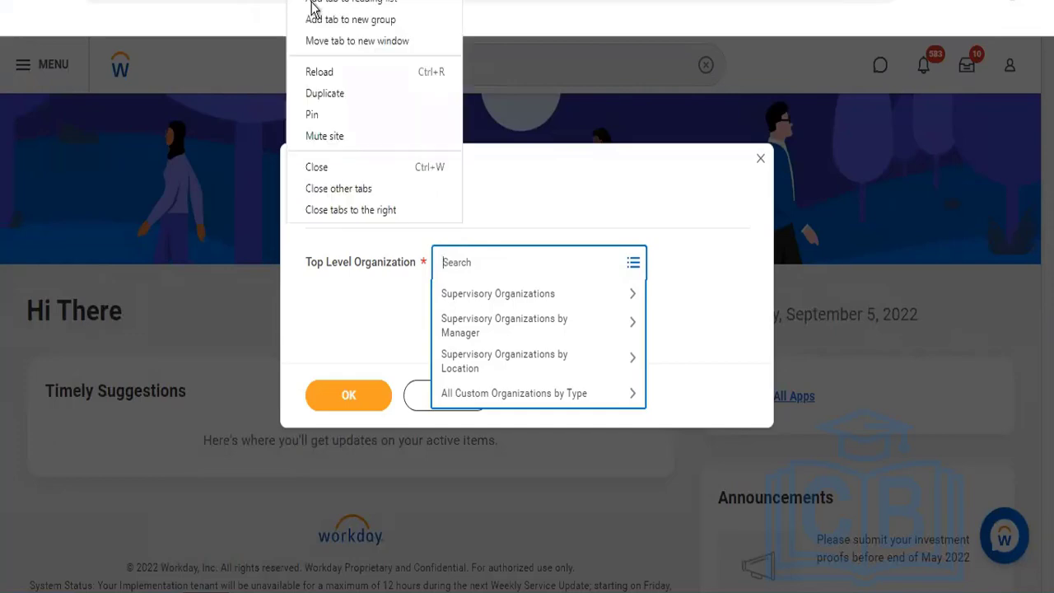
left_click(341, 94)
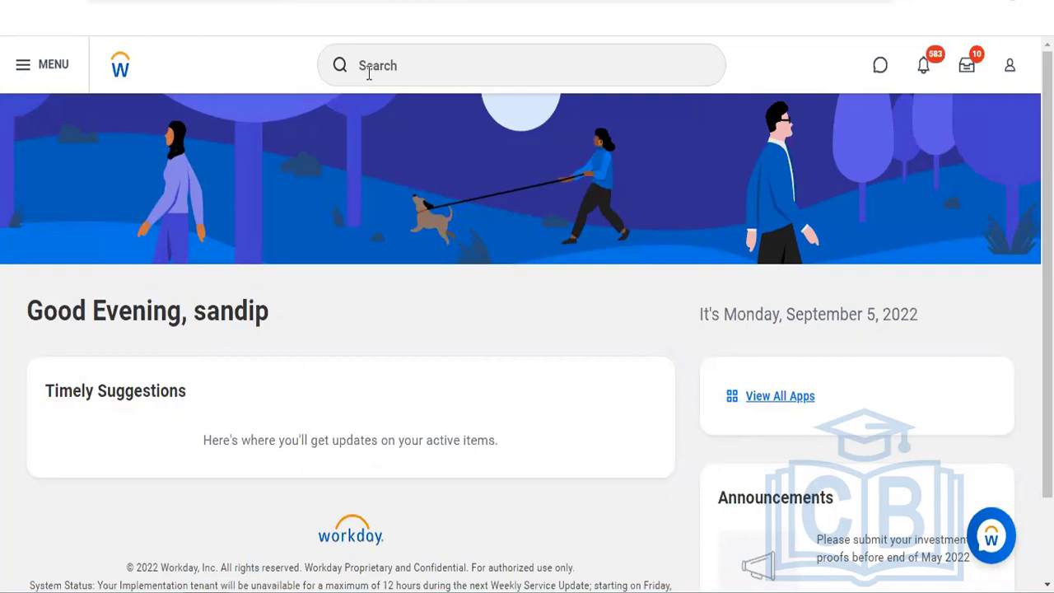
left_click(368, 70)
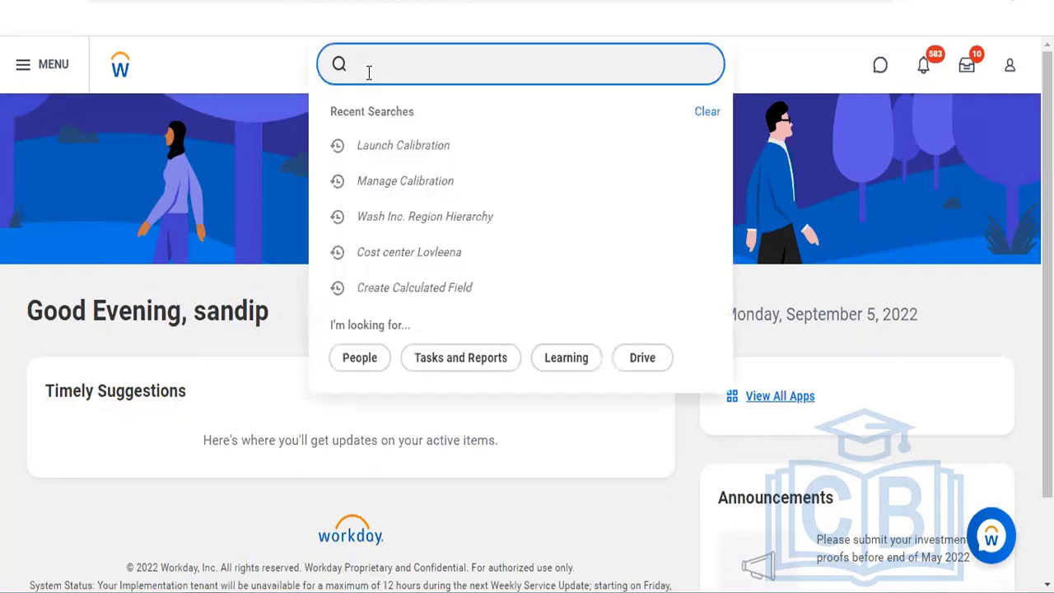
type("sup:Org")
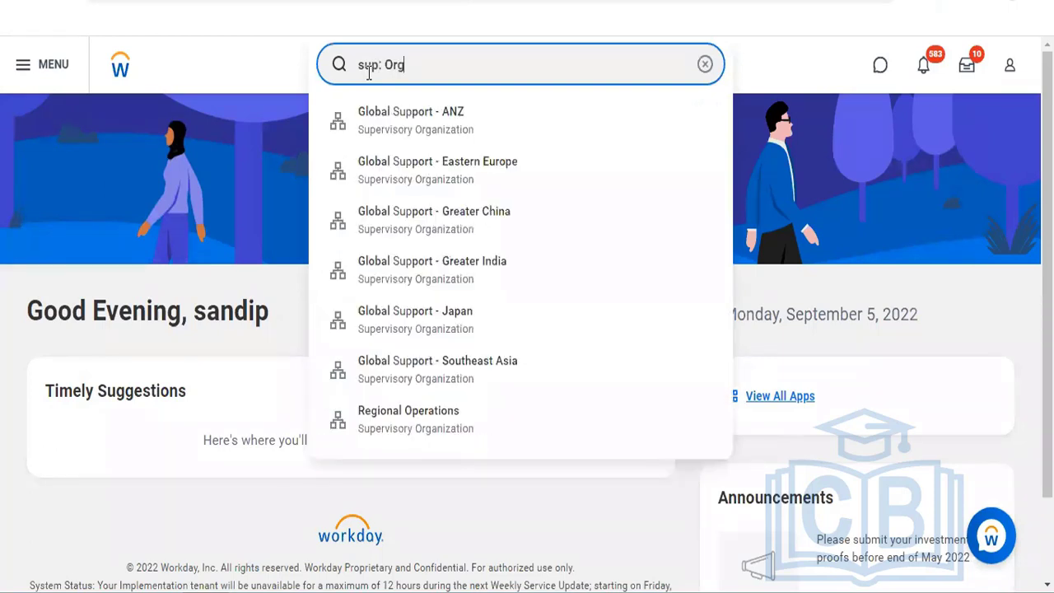
key("BackSpace")
key("BackSpace")
key("BackSpace")
key("BackSpace")
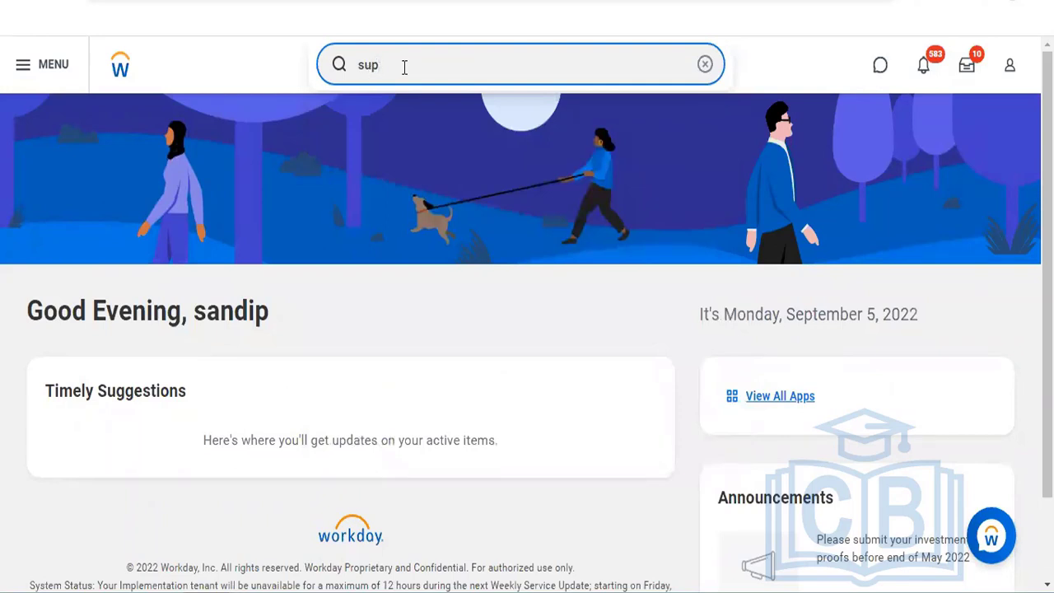
type("org:ZZZ")
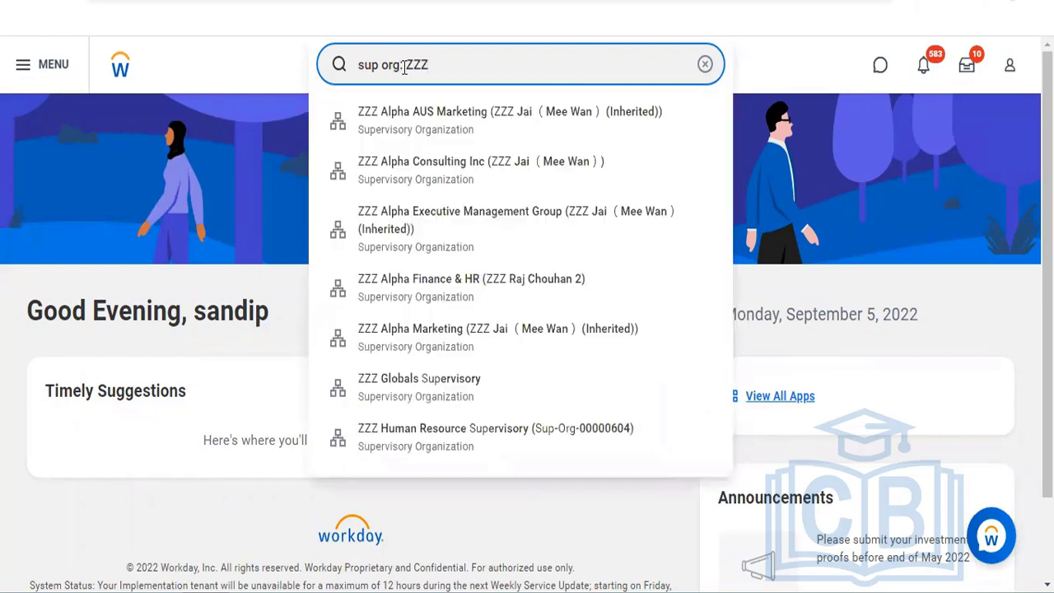
key("Return")
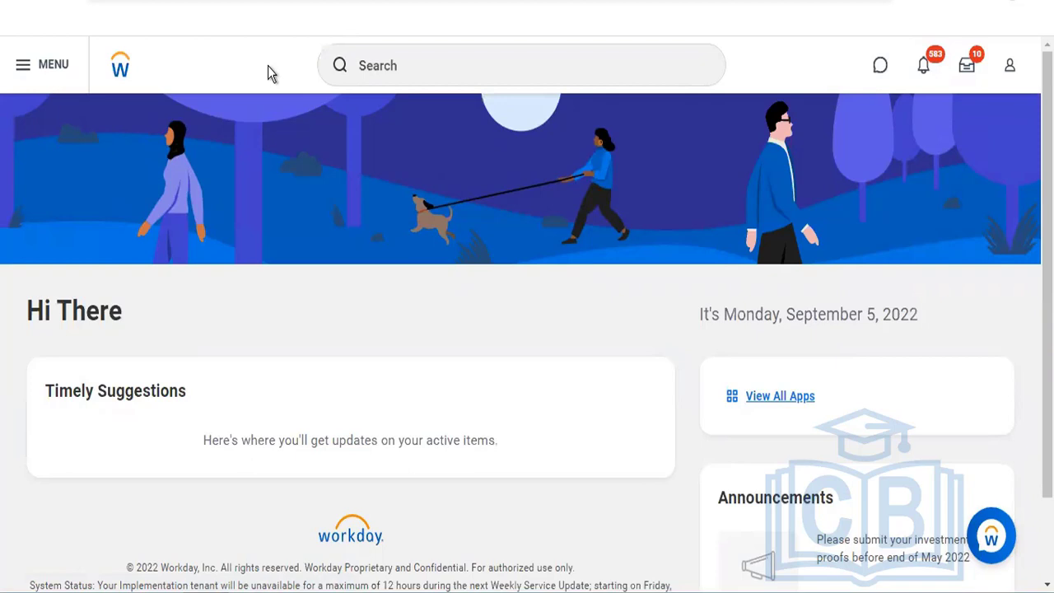
Rerun the recent search "sup org: ZZZ" and open the ZZZ Alpha AUS Marketing supervisory organization to examine its inherited manager.
left_click(367, 73)
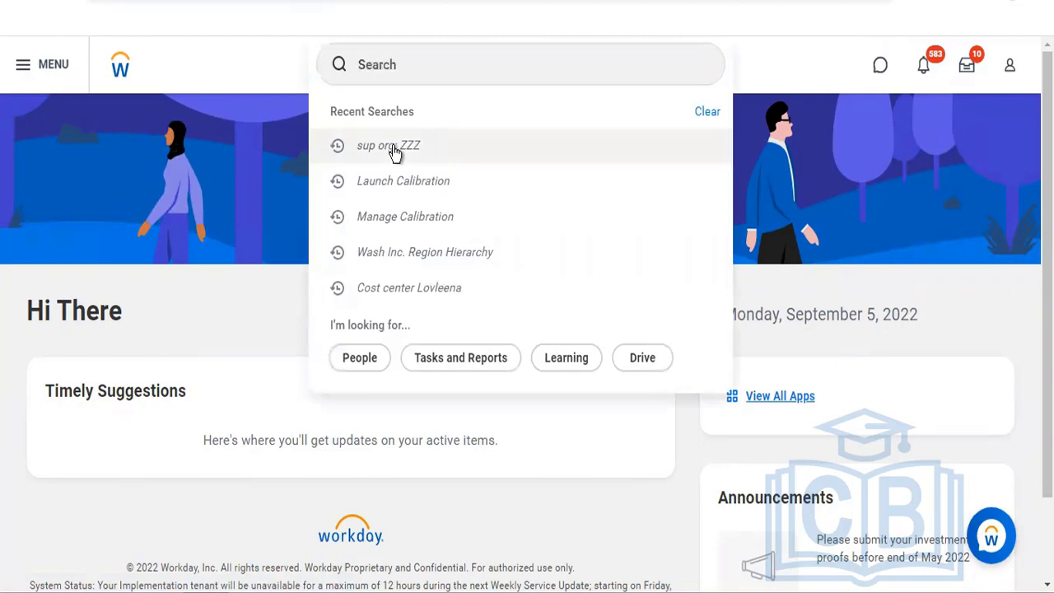
left_click(487, 159)
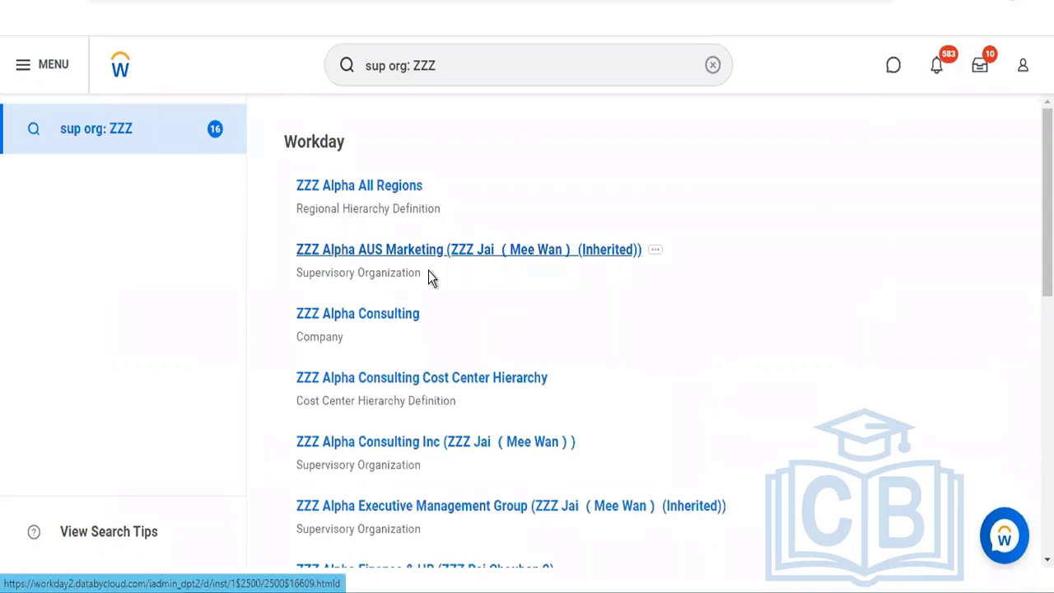
left_click(430, 256)
left_click(431, 254)
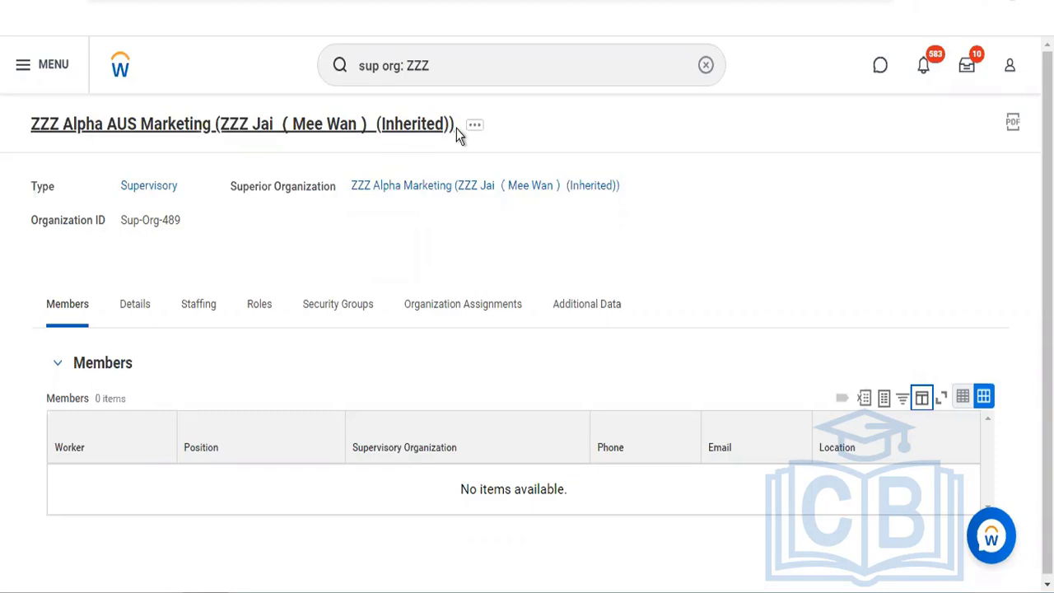
left_click_drag(382, 123, 363, 106)
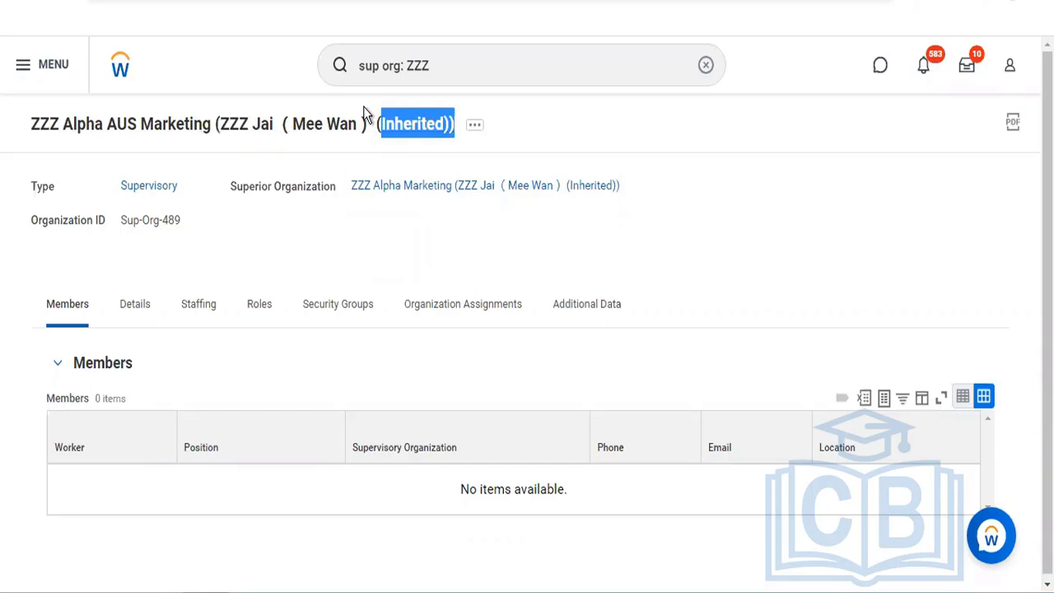
left_click(364, 107)
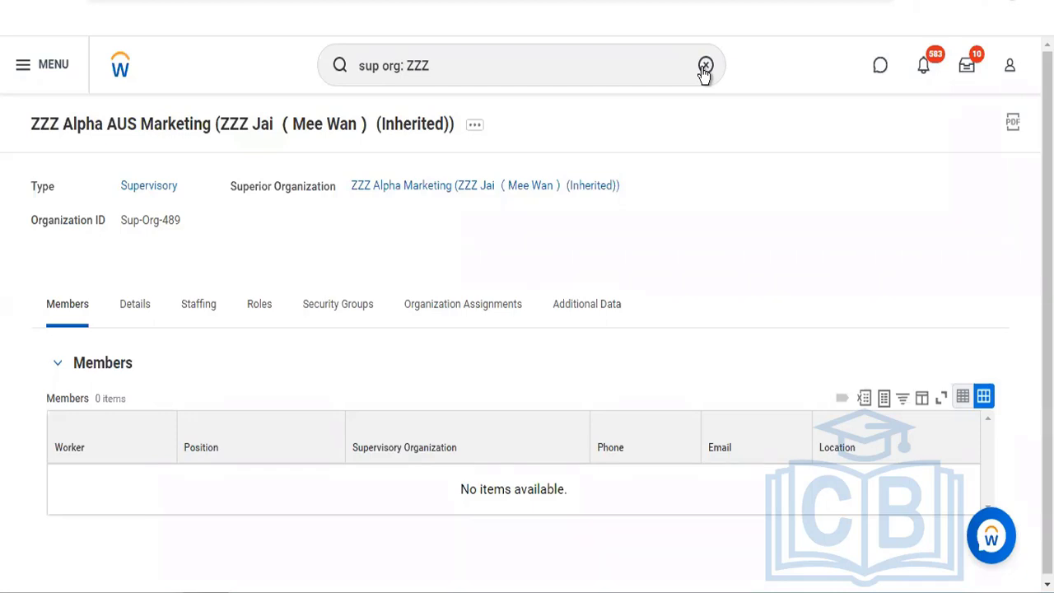
Search by first name for the Chief Human Resources Officer in San Francisco and open the worker's profile.
left_click(705, 69)
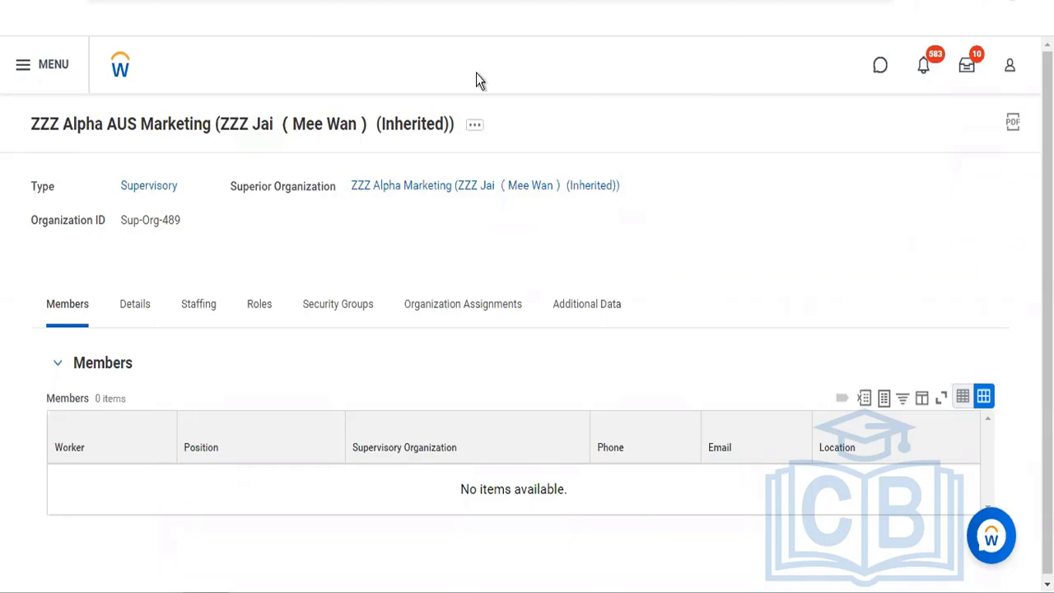
left_click(429, 68)
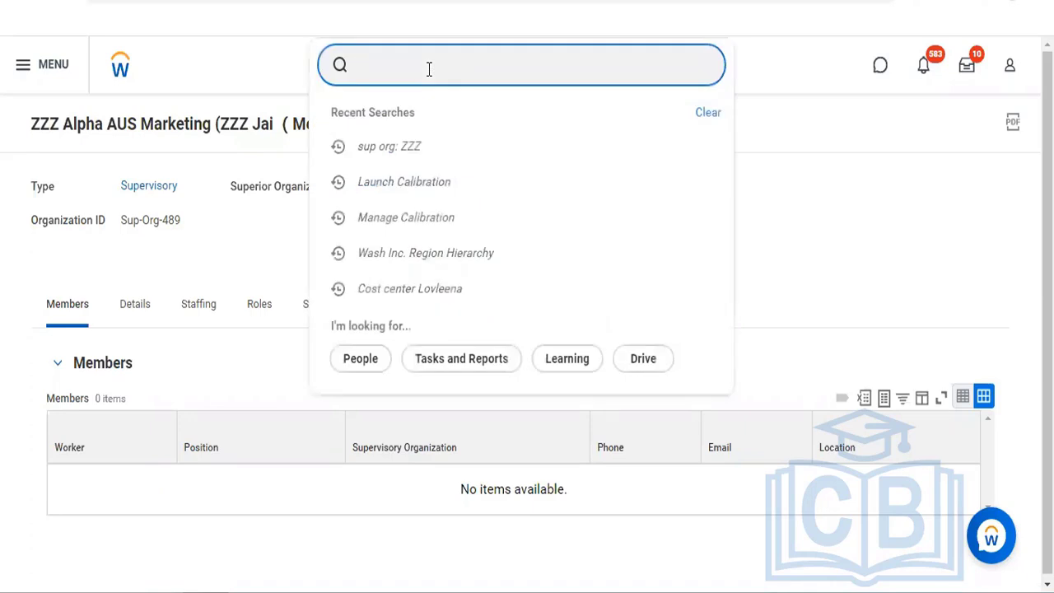
type("logan")
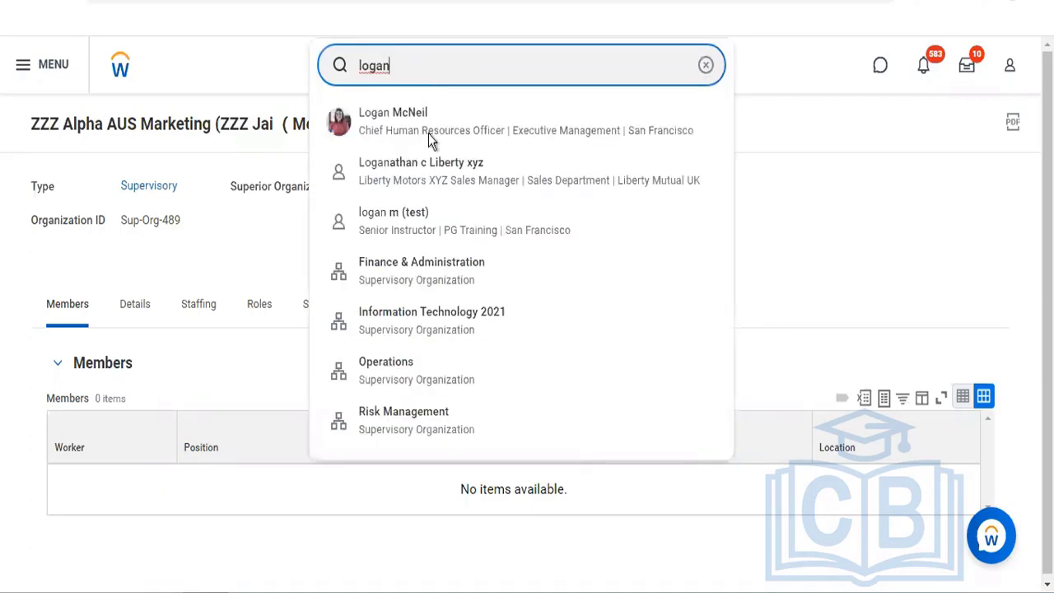
left_click(430, 137)
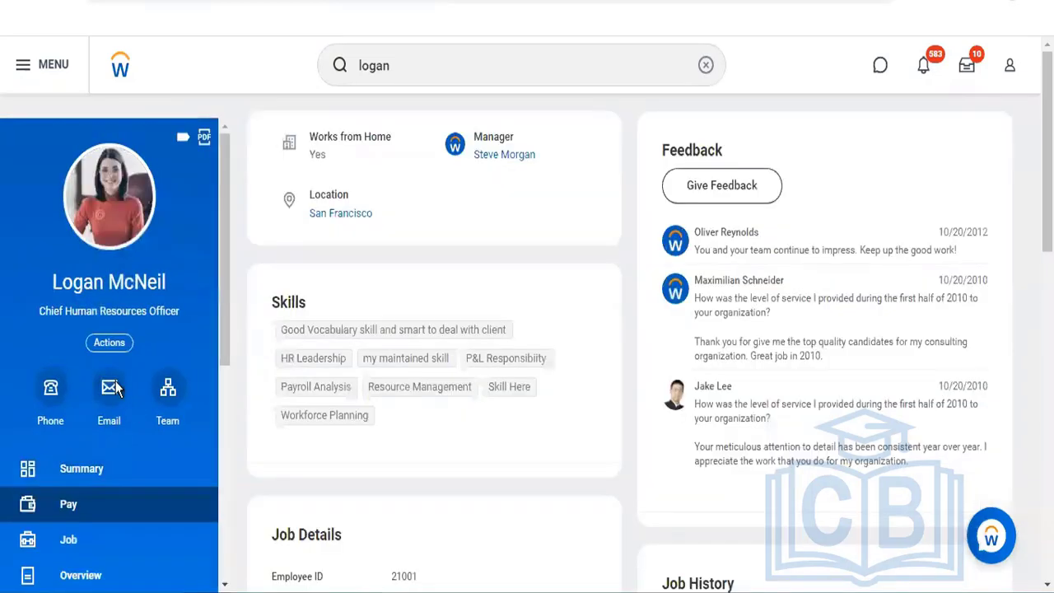
View the worker's summary and job details, and open the Executive Management supervisory organization from there.
left_click(97, 468)
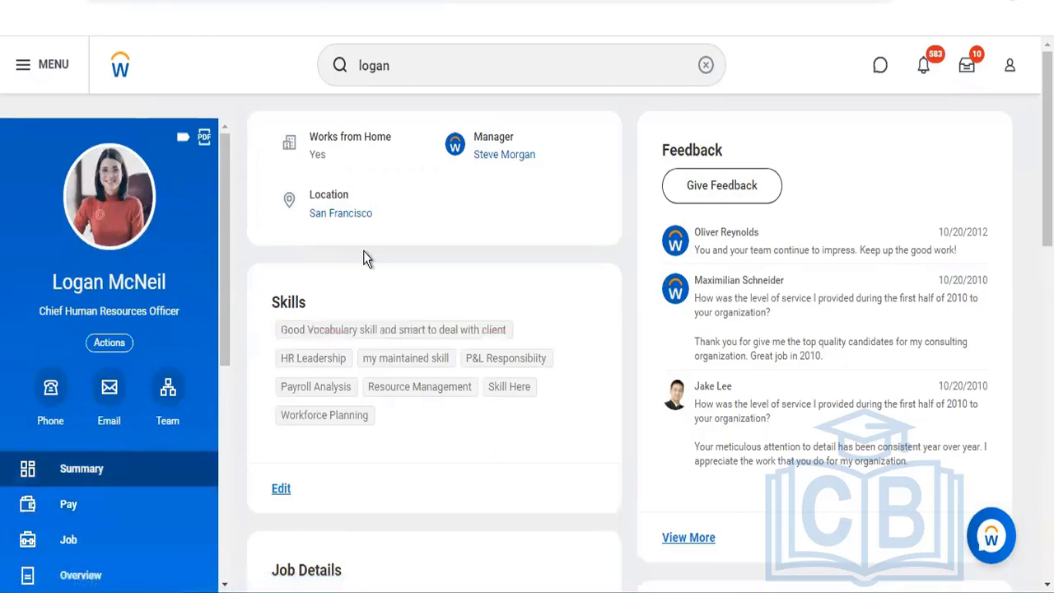
left_click(103, 484)
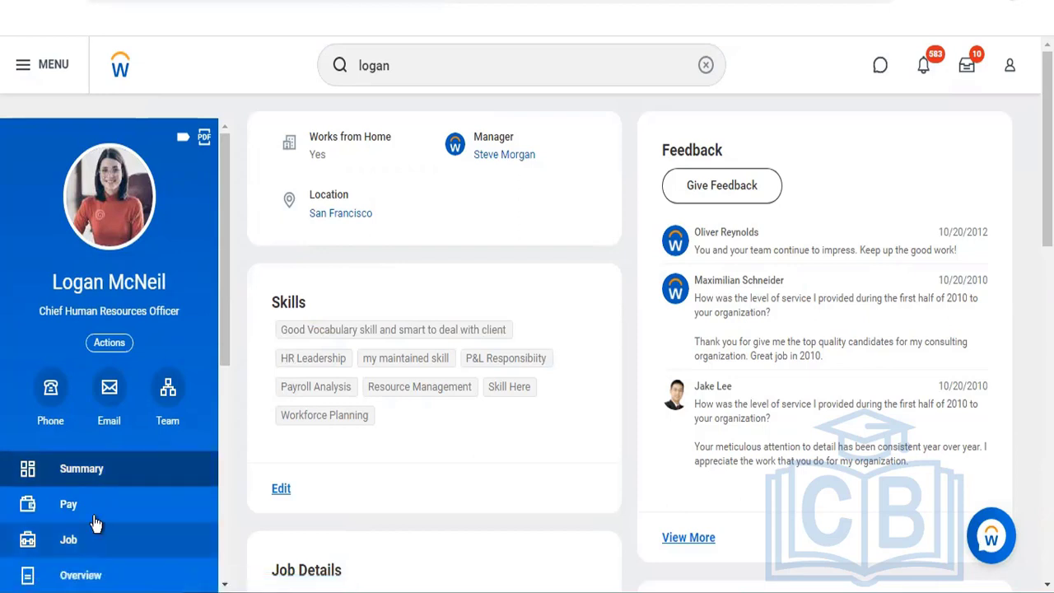
left_click(74, 539)
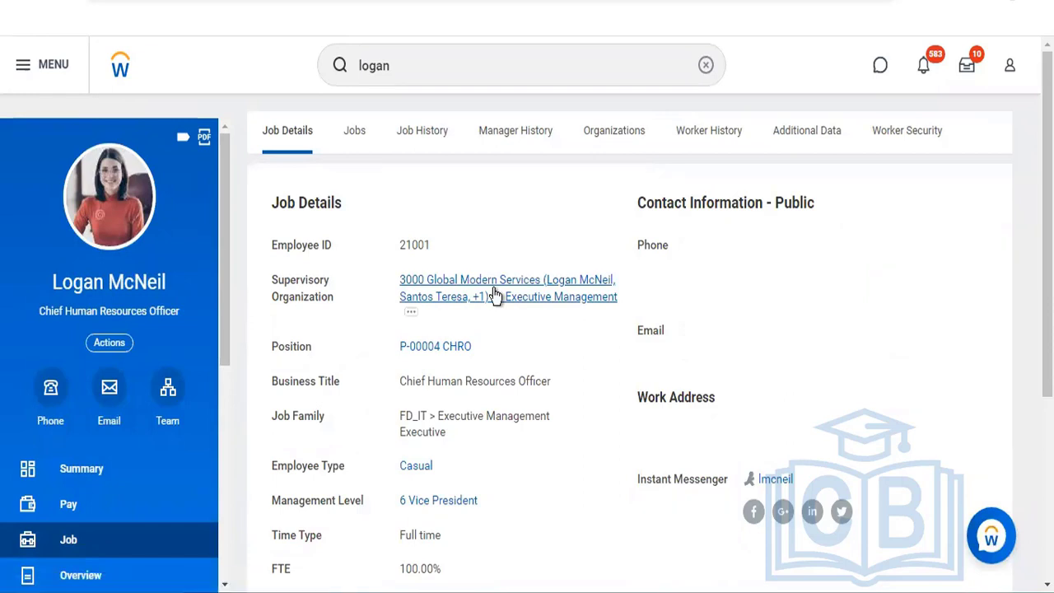
left_click(494, 295)
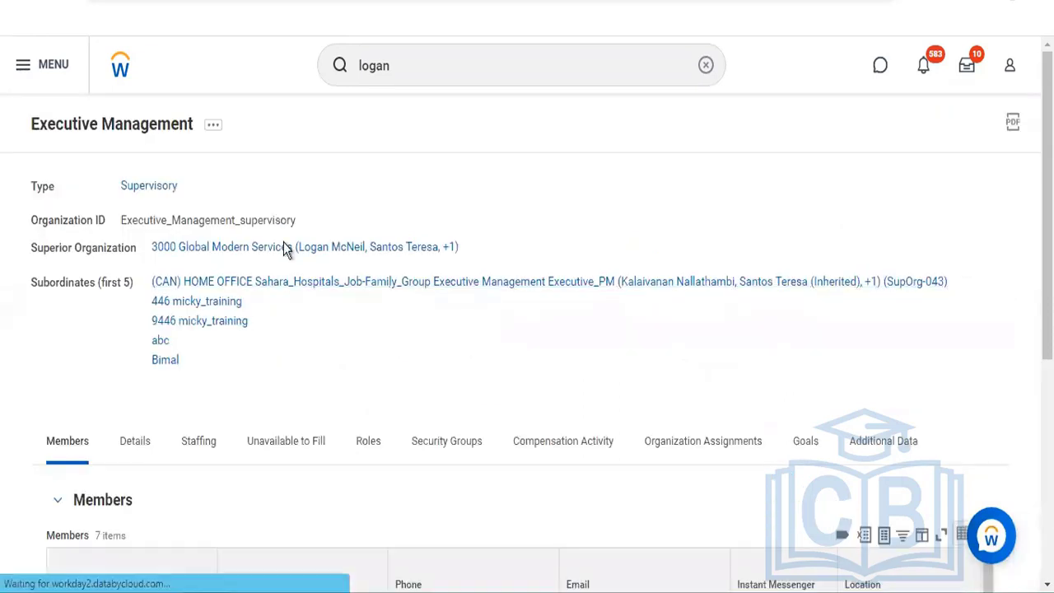
Open the superior organization 3000 Global Modern Services and review its members list.
double_click(283, 247)
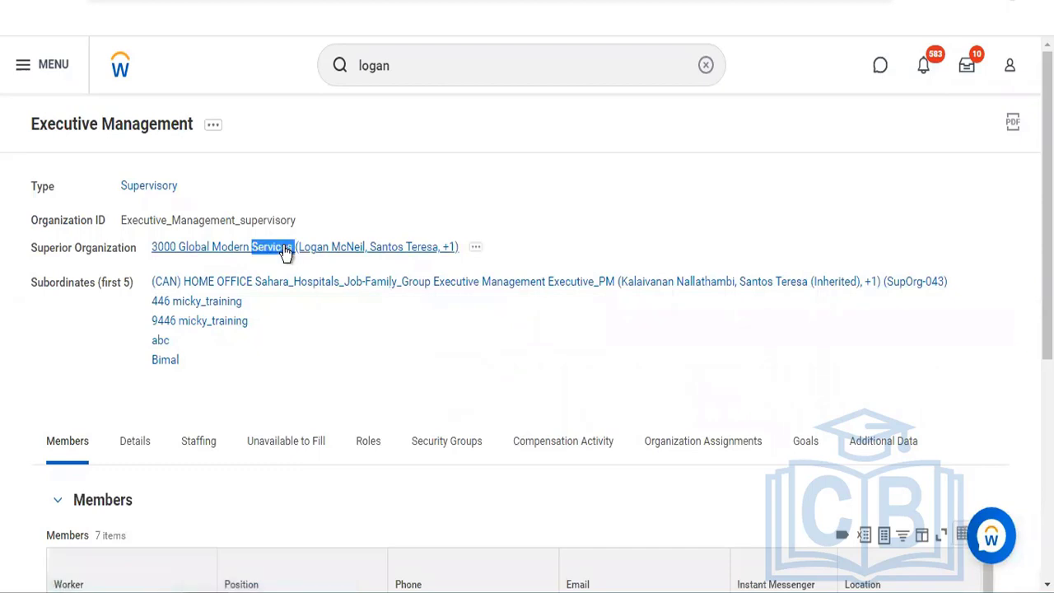
left_click(283, 247)
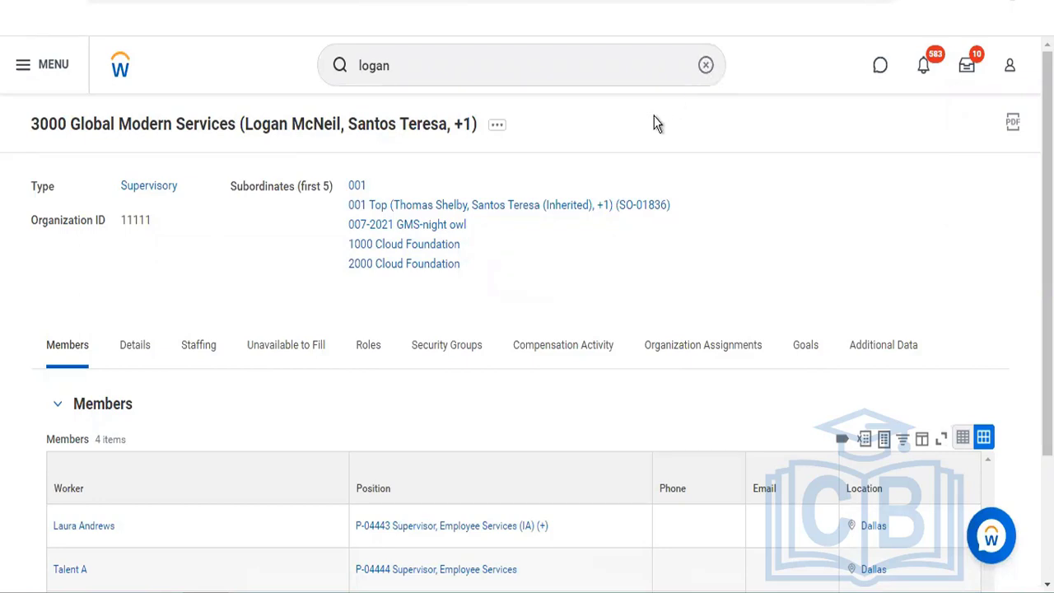
scroll(1048, 289, "down", 1)
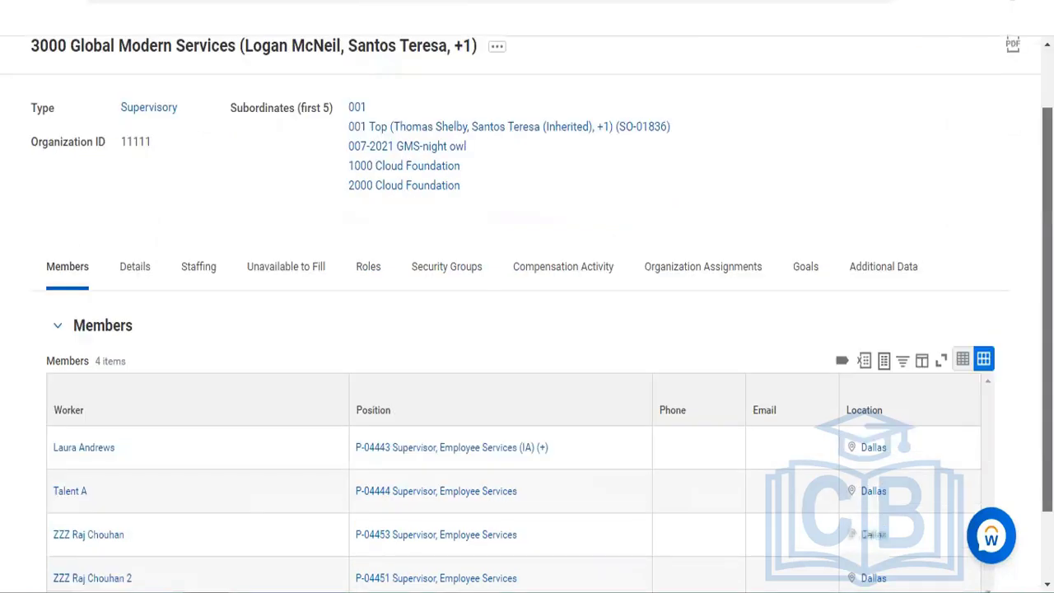
scroll(527, 302, "down", 1)
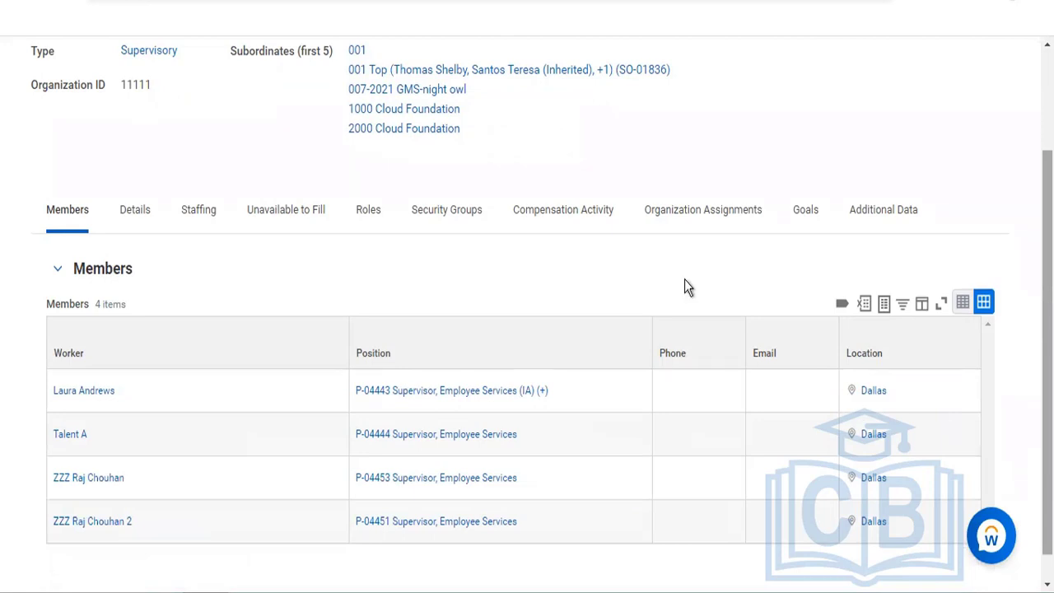
scroll(527, 330, "up", 2)
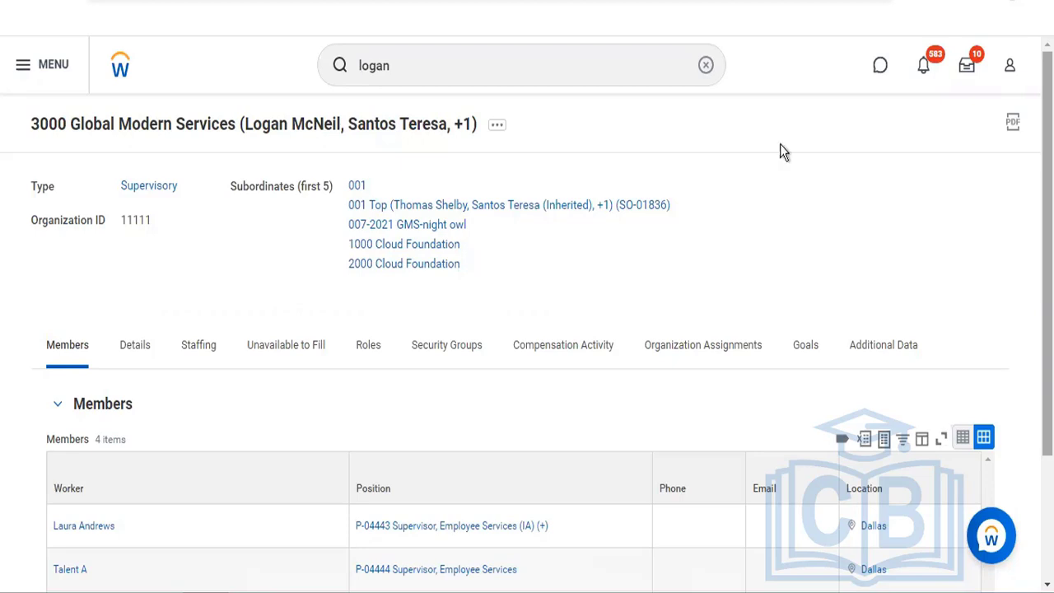
Search for "launch calibrat" and open the Launch Calibration task.
left_click(710, 68)
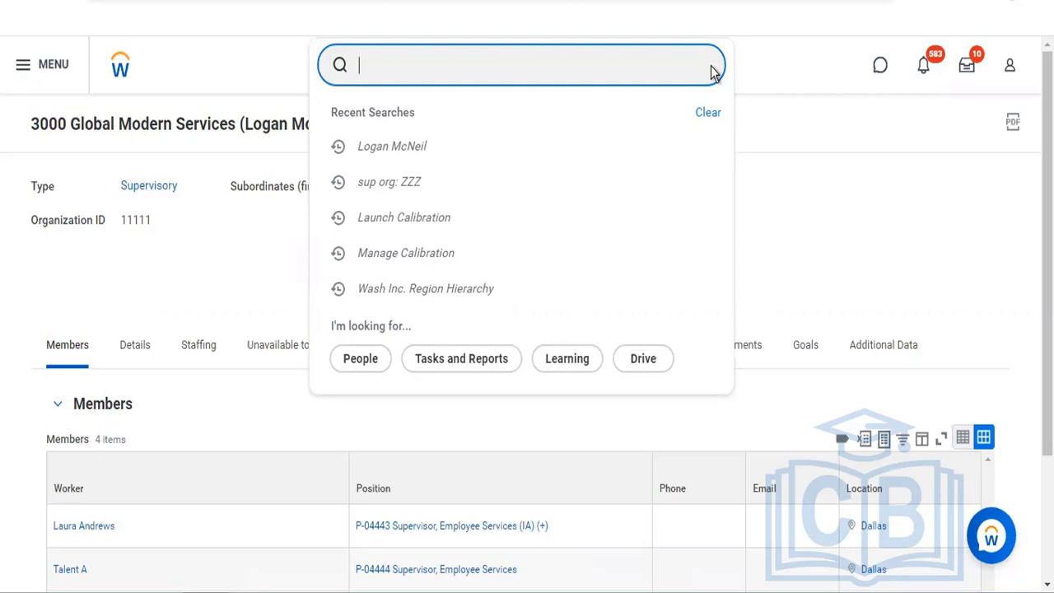
type("launc")
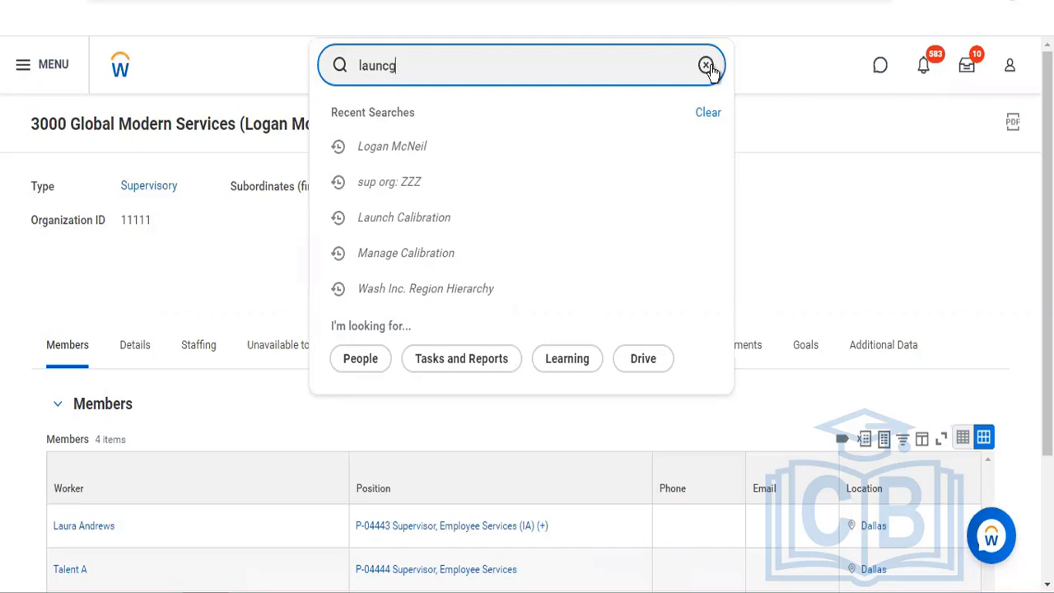
type("h calibrat")
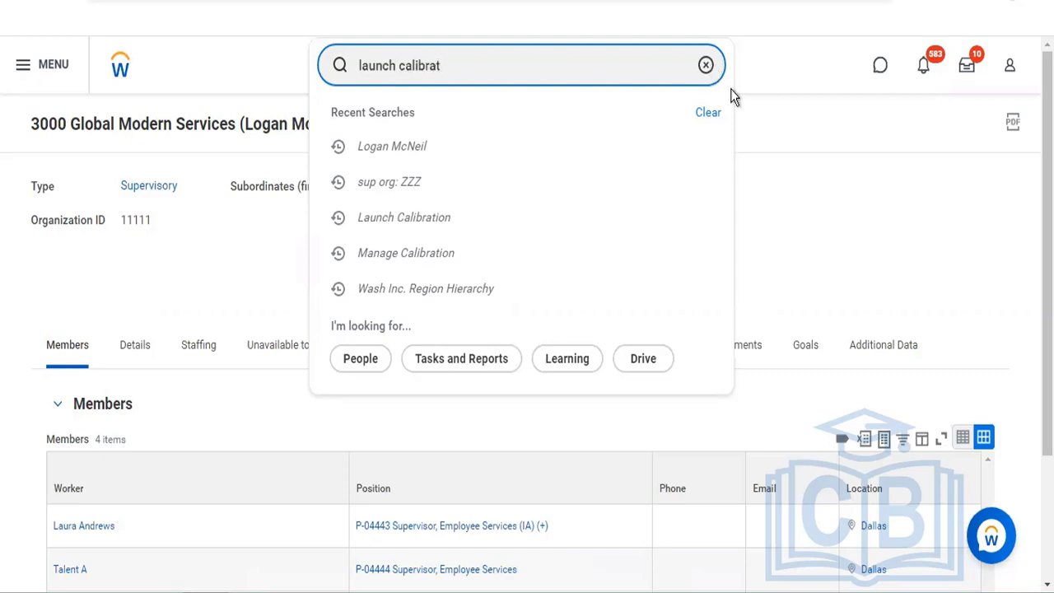
left_click(438, 123)
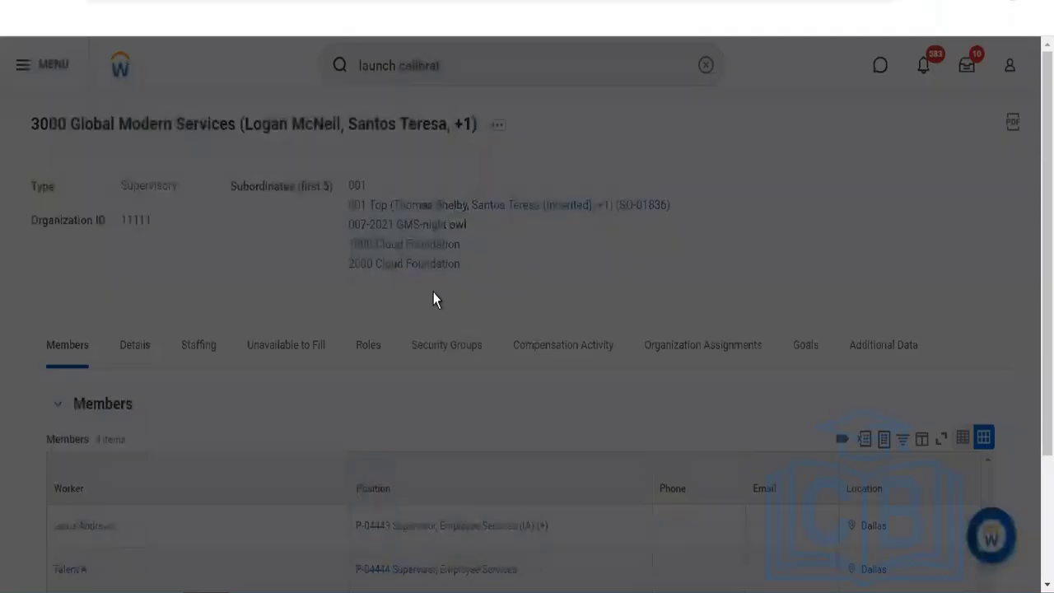
Browse the custom organizations by type and the supervisory organizations offered as Top Level Organization.
left_click(475, 262)
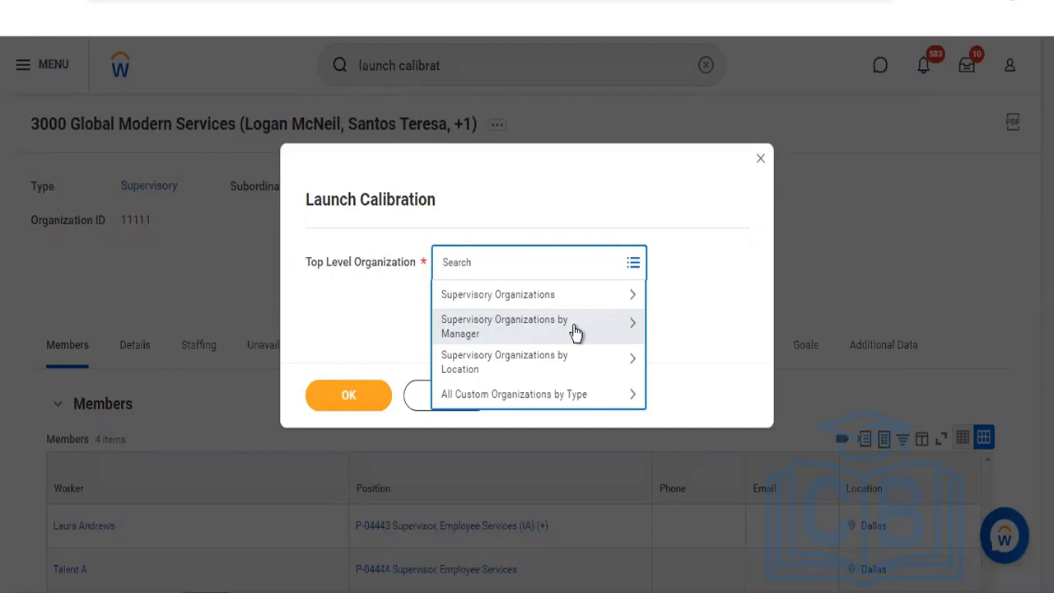
left_click(592, 397)
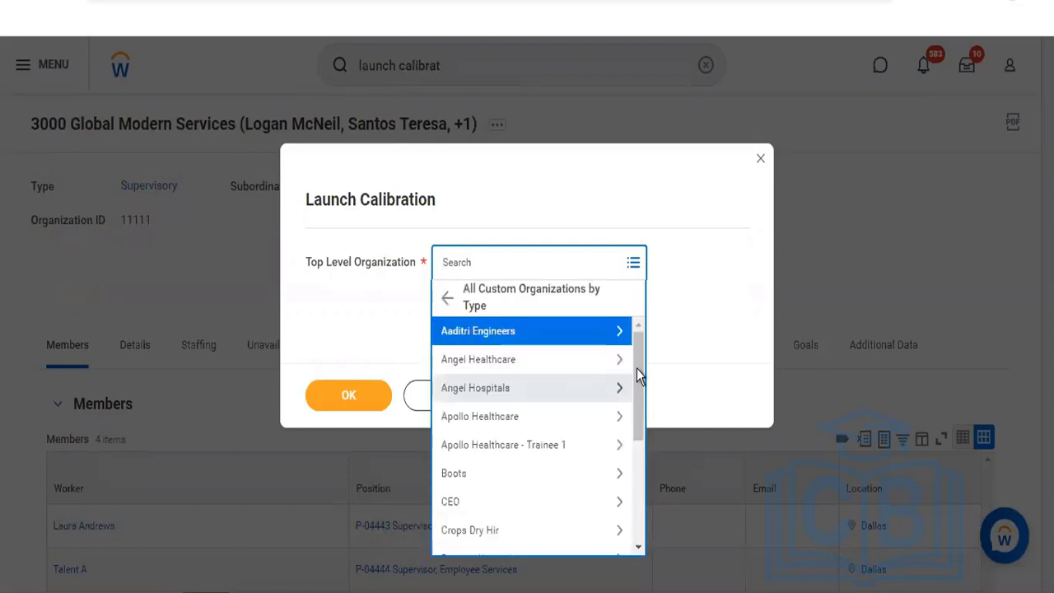
scroll(637, 406, "down", 5)
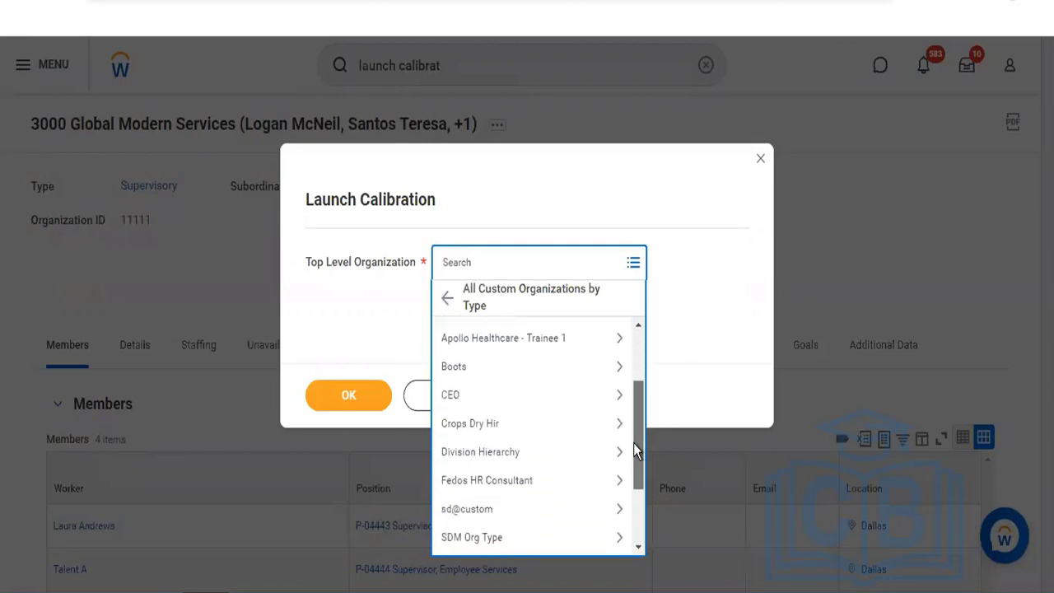
scroll(640, 389, "up", 5)
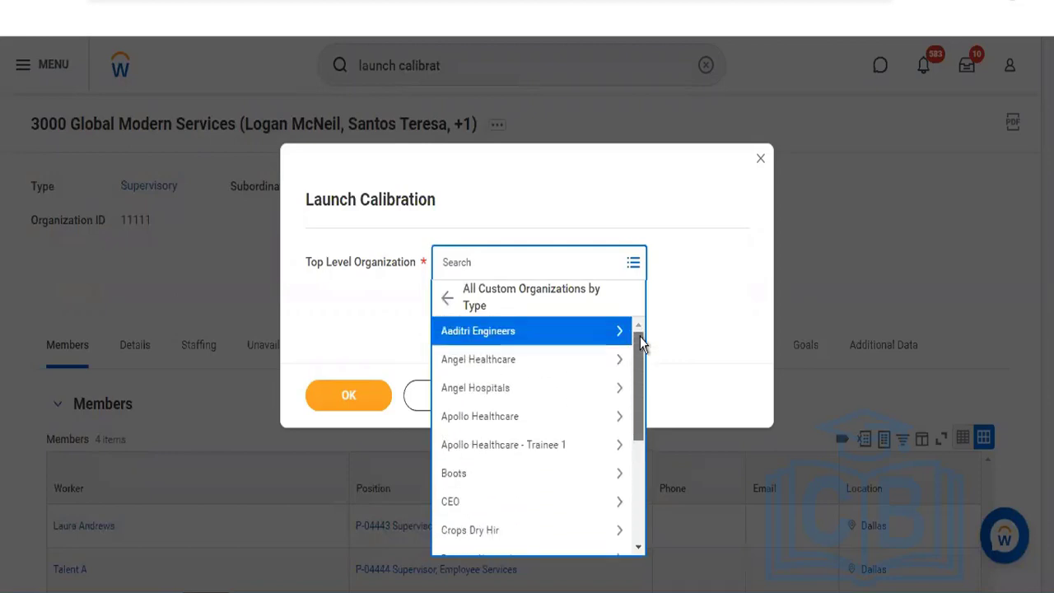
left_click(446, 301)
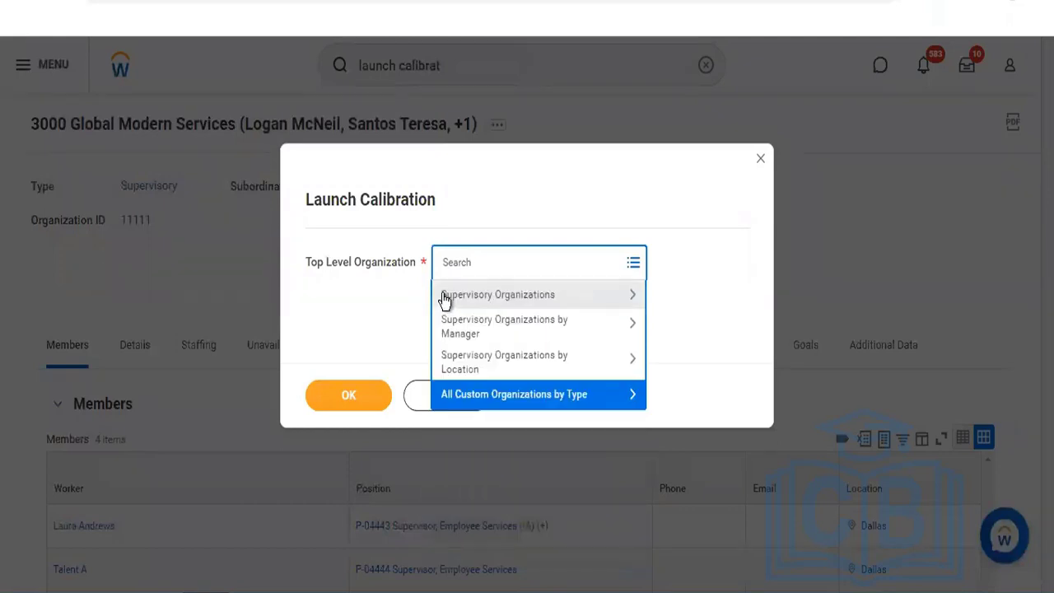
left_click(537, 295)
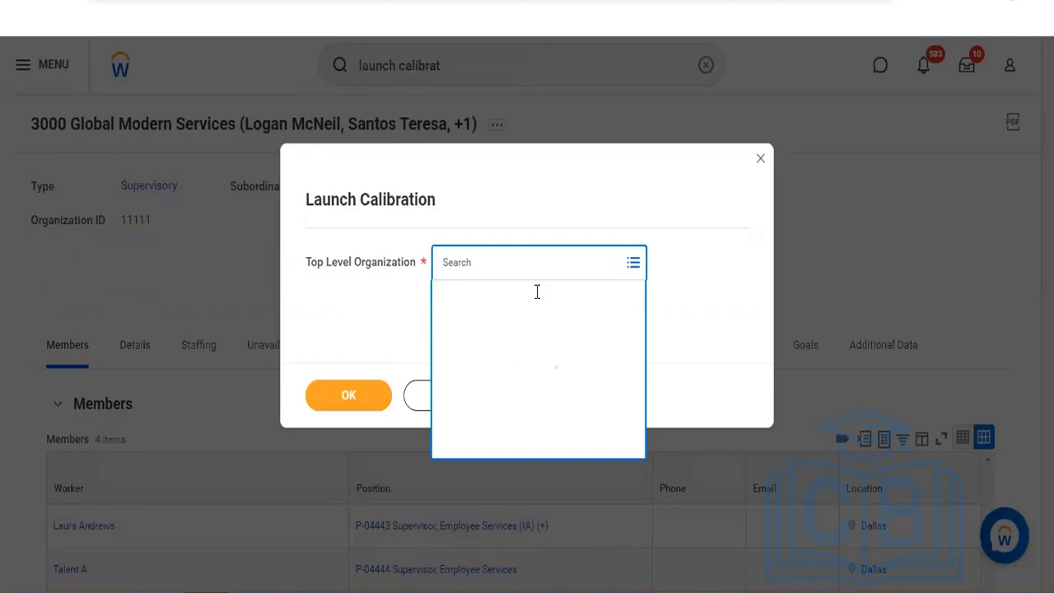
Search the Top Level Organization options for "global modern serv", select 3000 Global Modern Services, and continue to the calibration details.
left_click(527, 262)
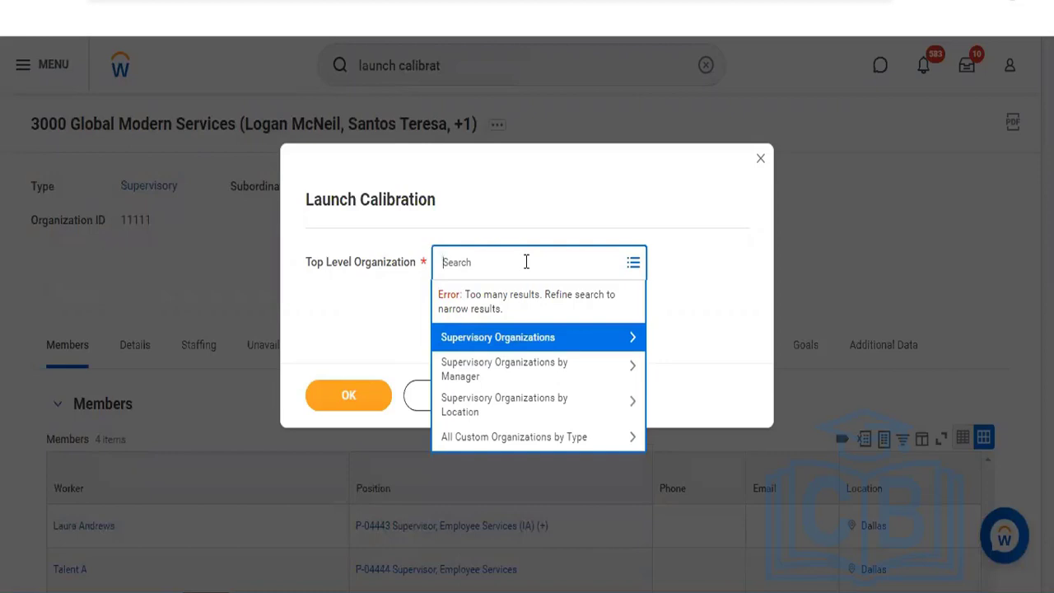
type("global modern serv")
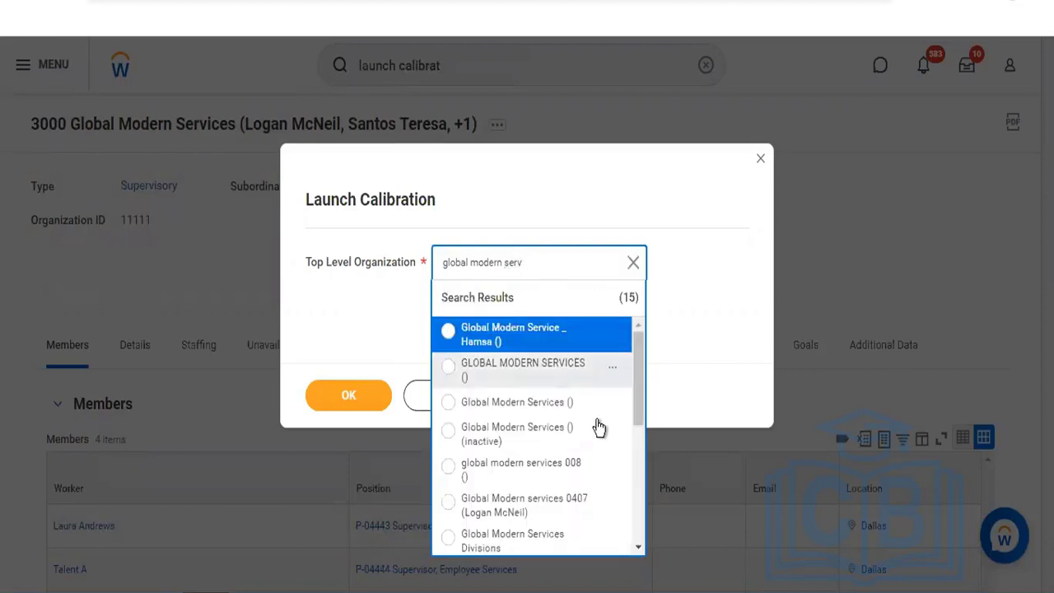
left_click_drag(640, 390, 635, 468)
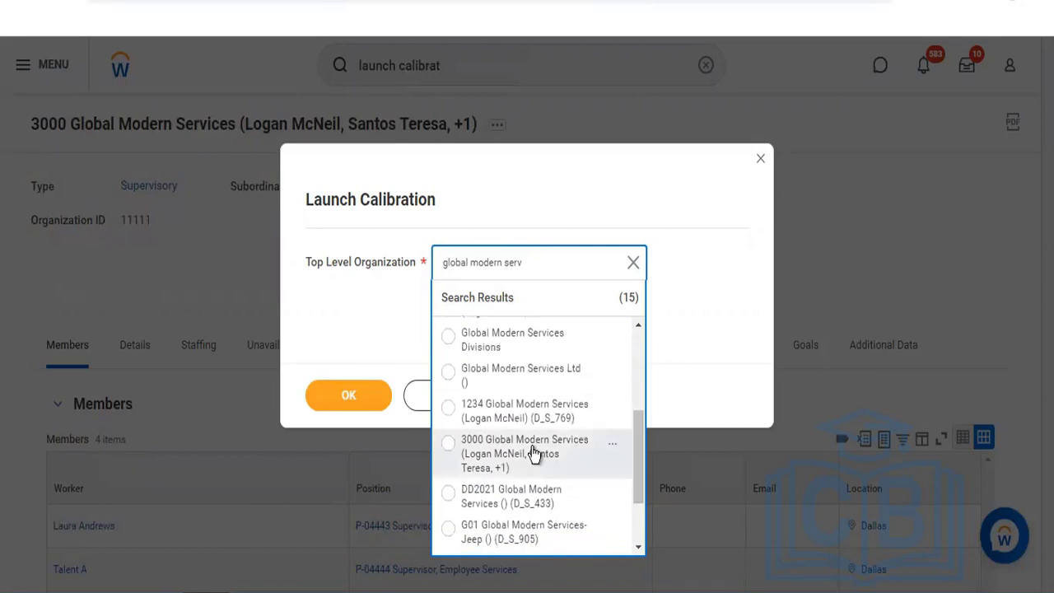
left_click(498, 445)
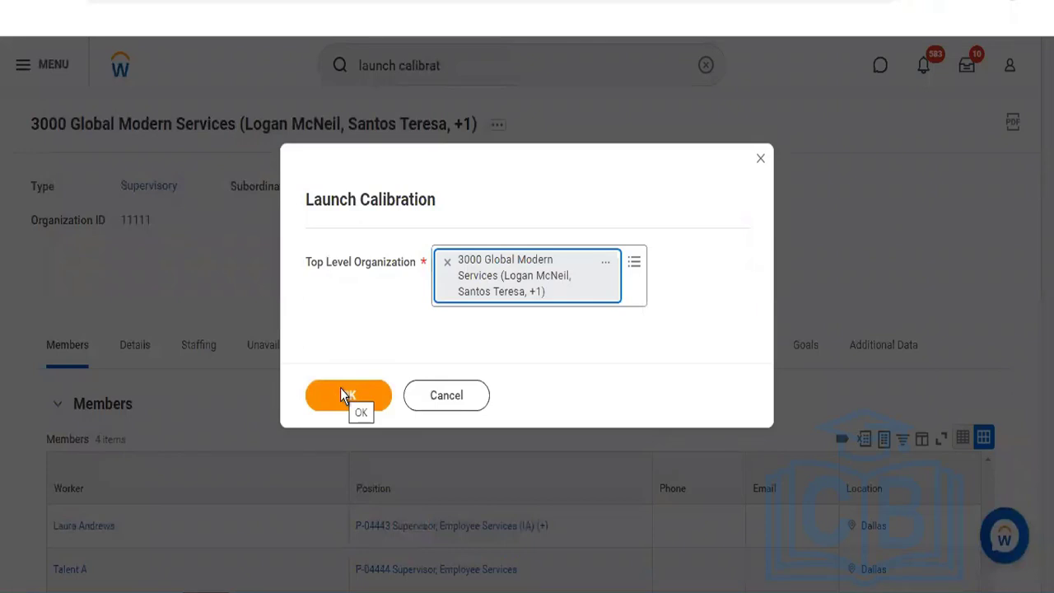
left_click(342, 394)
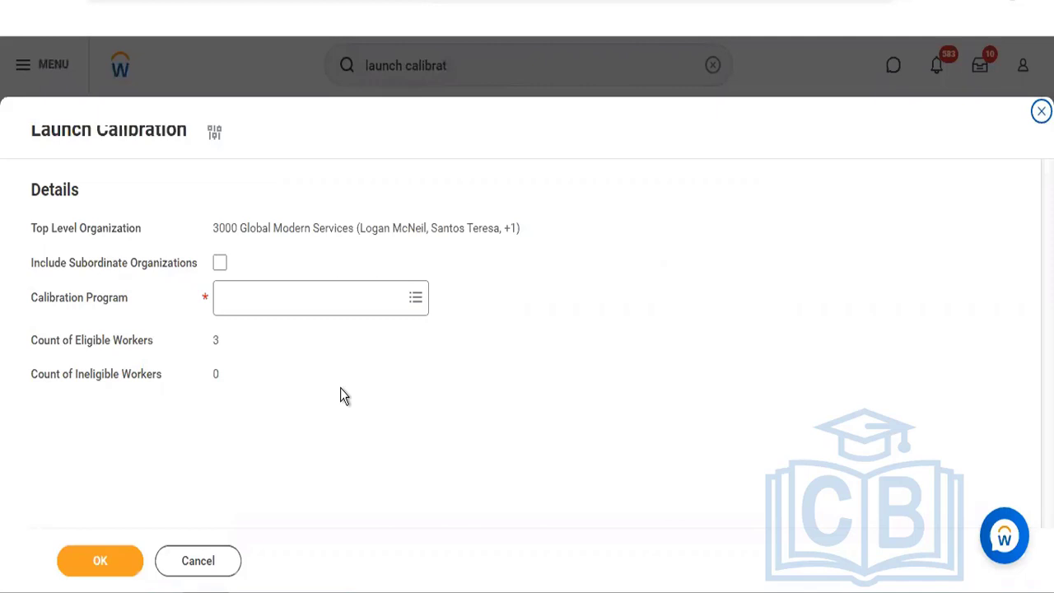
left_click(294, 307)
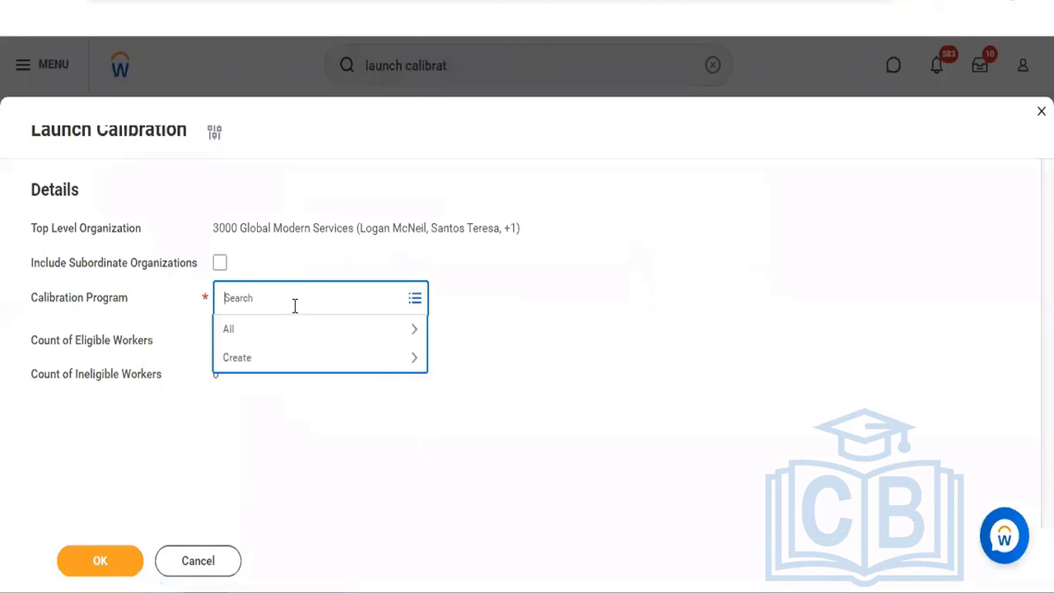
right_click(302, 360)
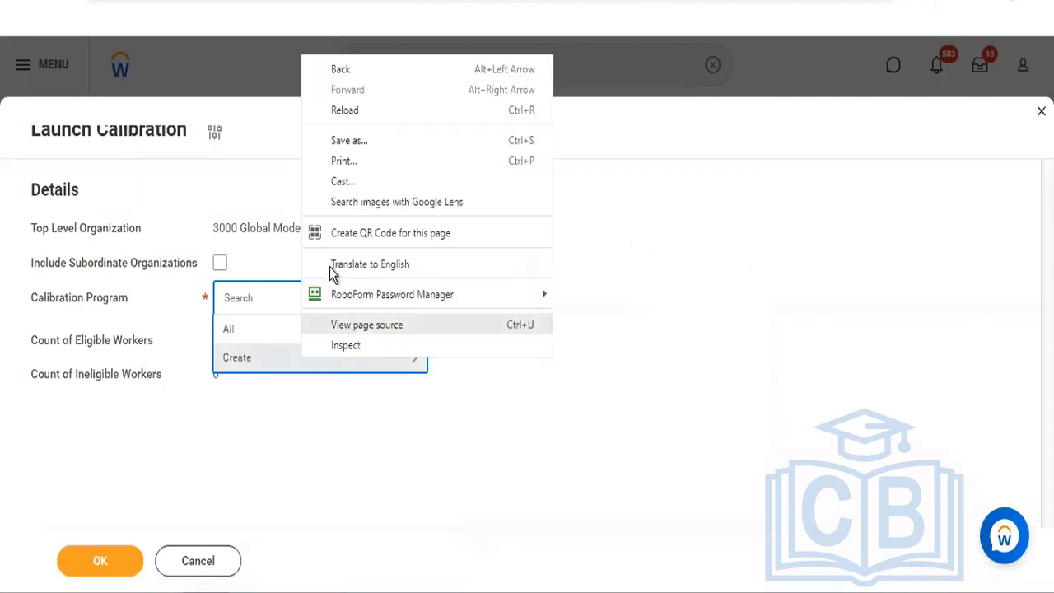
left_click(590, 410)
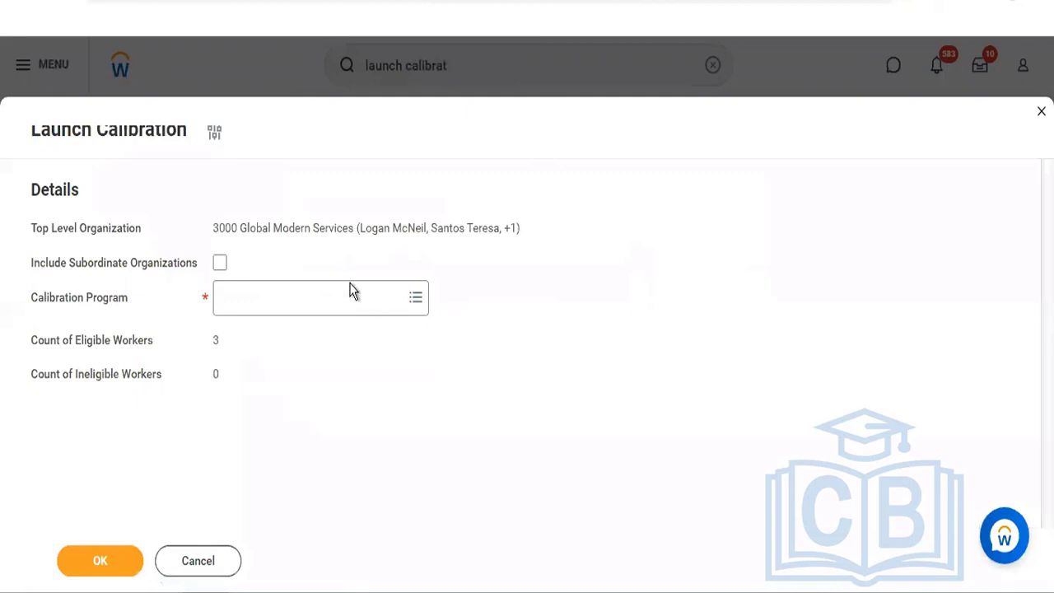
left_click(304, 298)
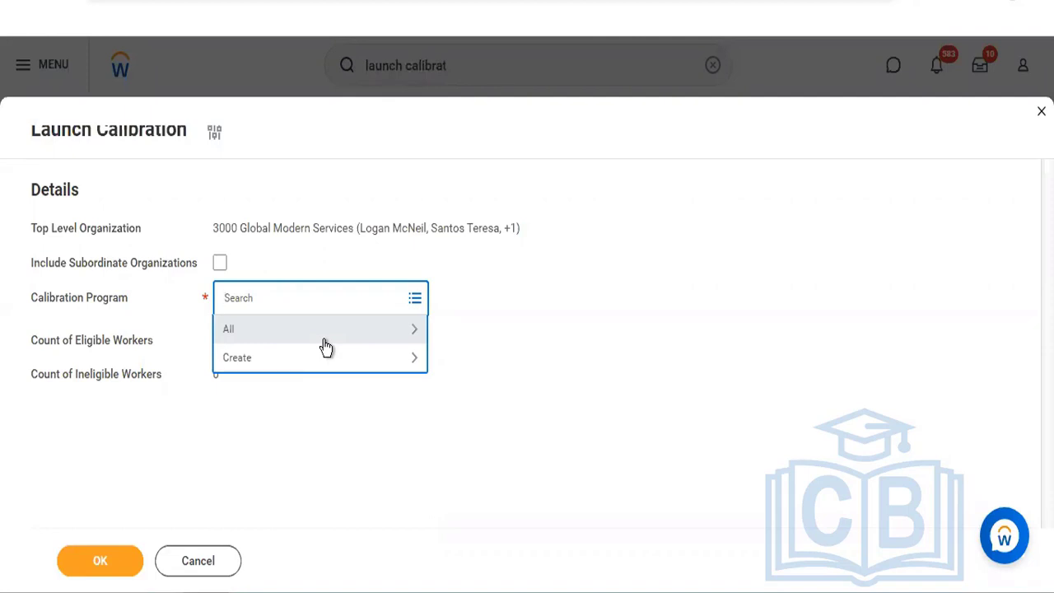
left_click(339, 203)
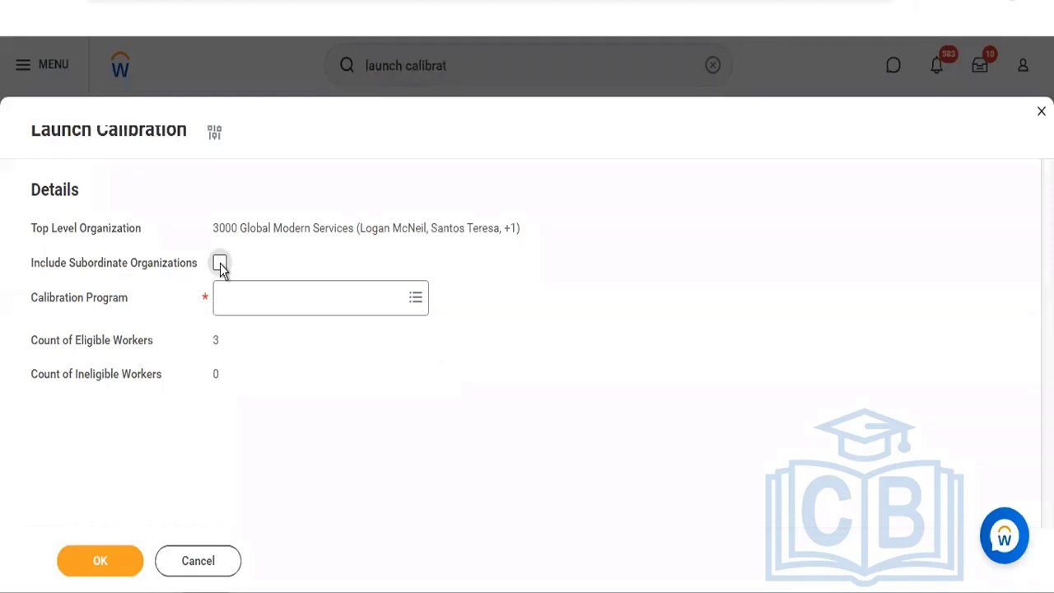
Launch the calibration with the Performance Review Calibration program, leaving subordinate organizations excluded, and refresh its process status.
left_click(248, 300)
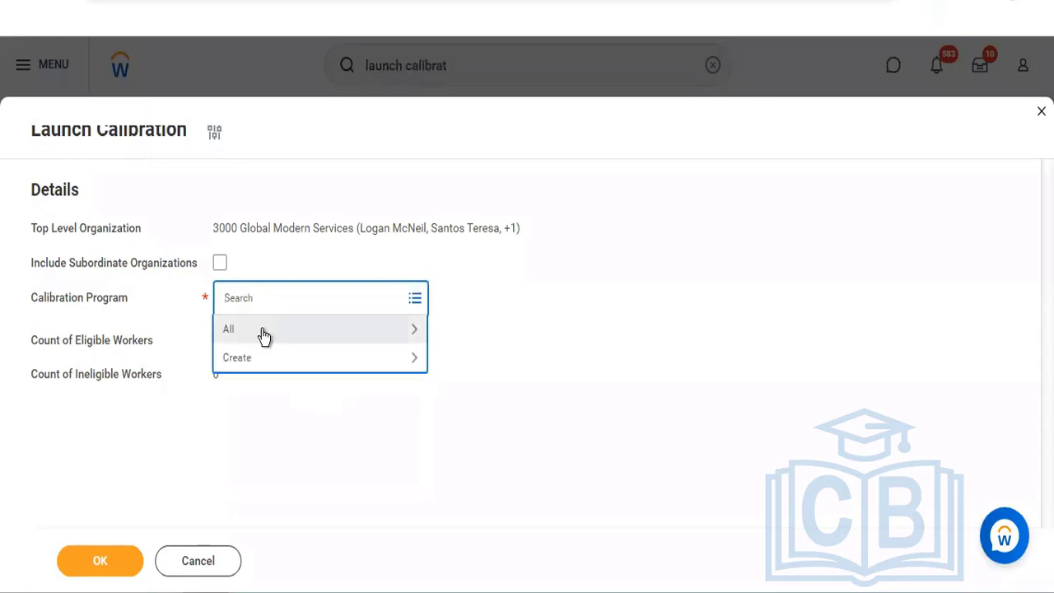
left_click(264, 332)
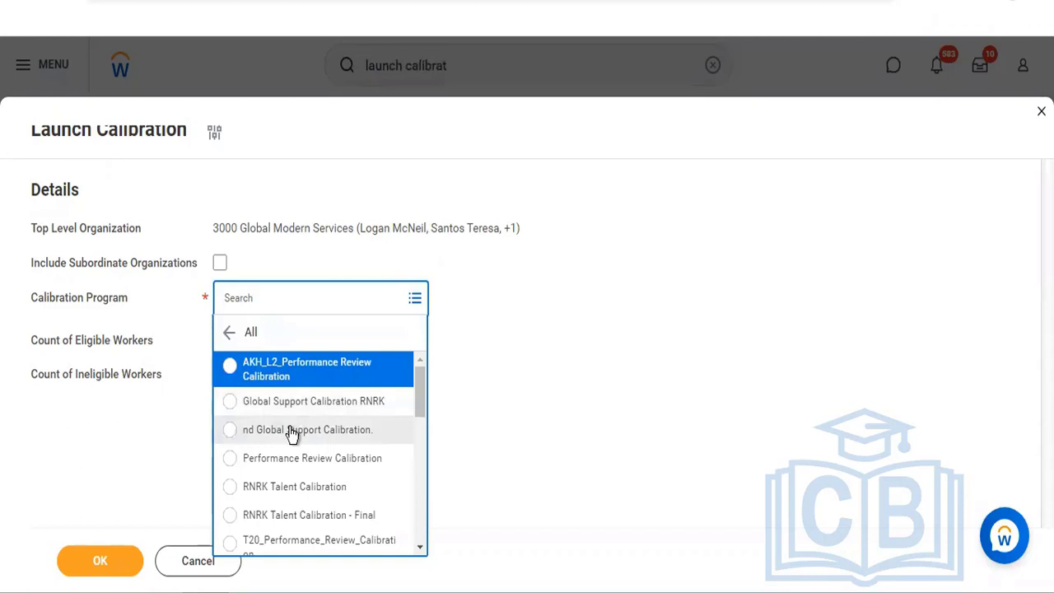
left_click(294, 457)
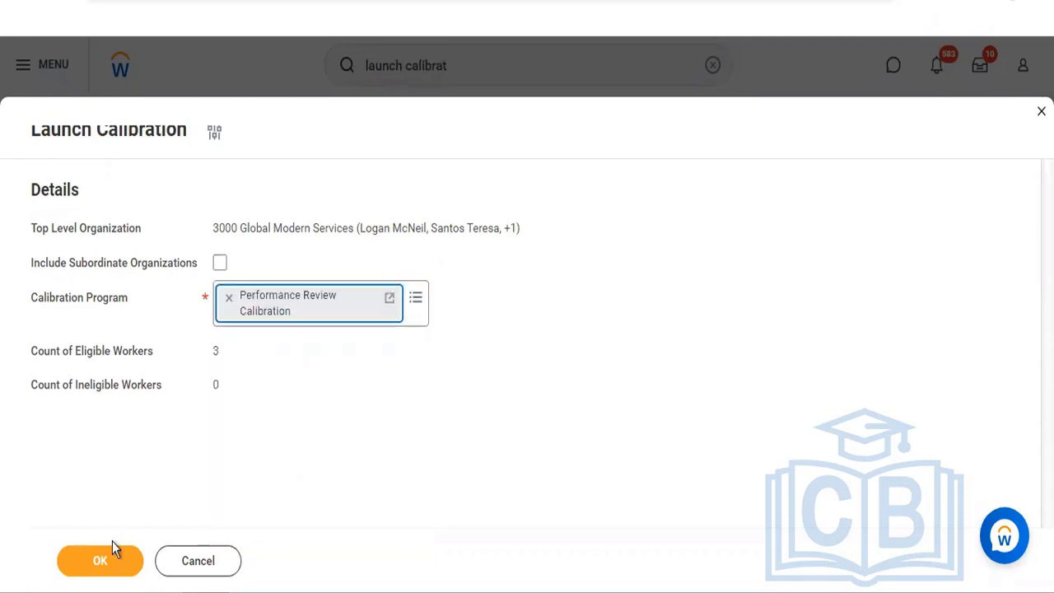
left_click(112, 567)
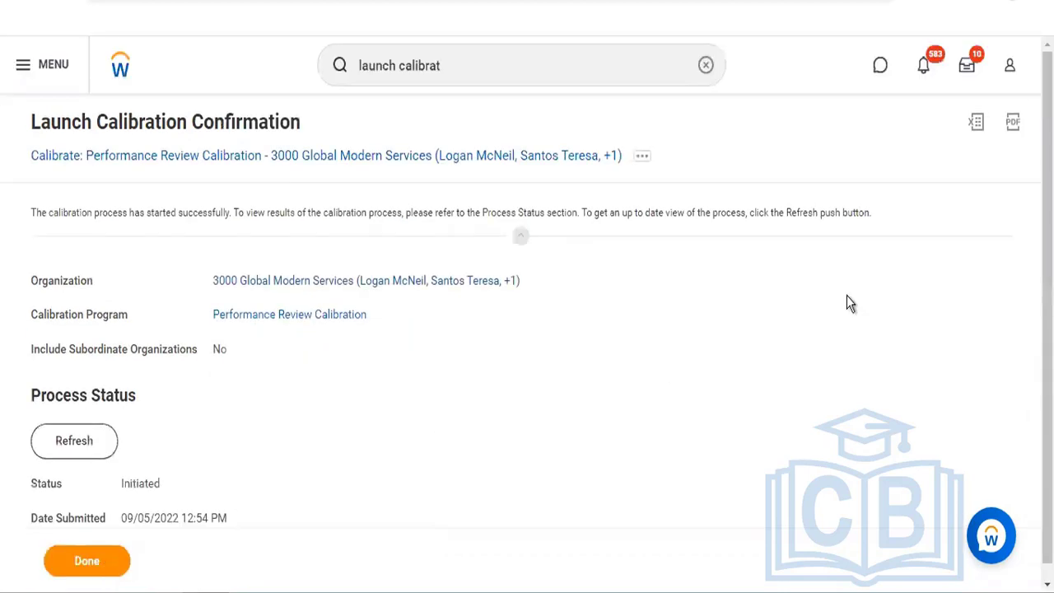
scroll(536, 375, "down", 1)
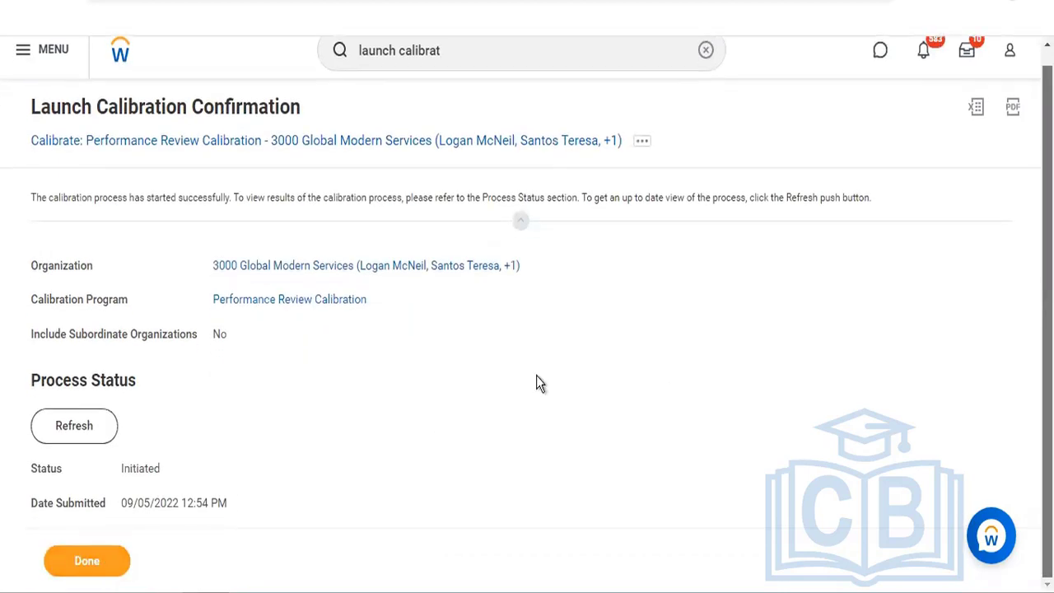
left_click(90, 425)
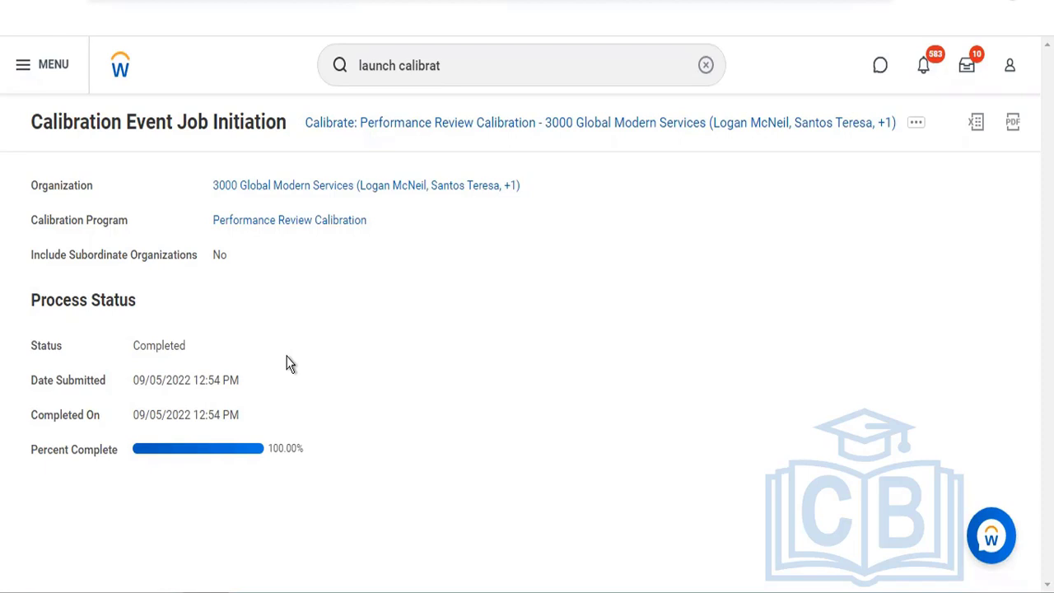
Open the Performance Review Calibration program in a new tab and review its settings and calibration value mapping.
right_click(311, 233)
left_click(316, 237)
right_click(280, 225)
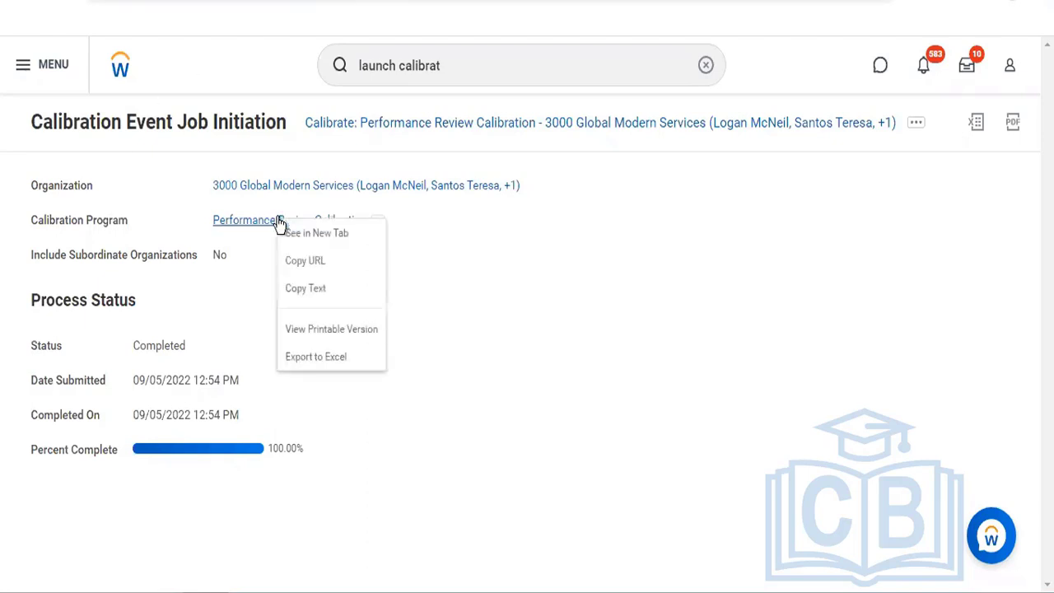
left_click(291, 233)
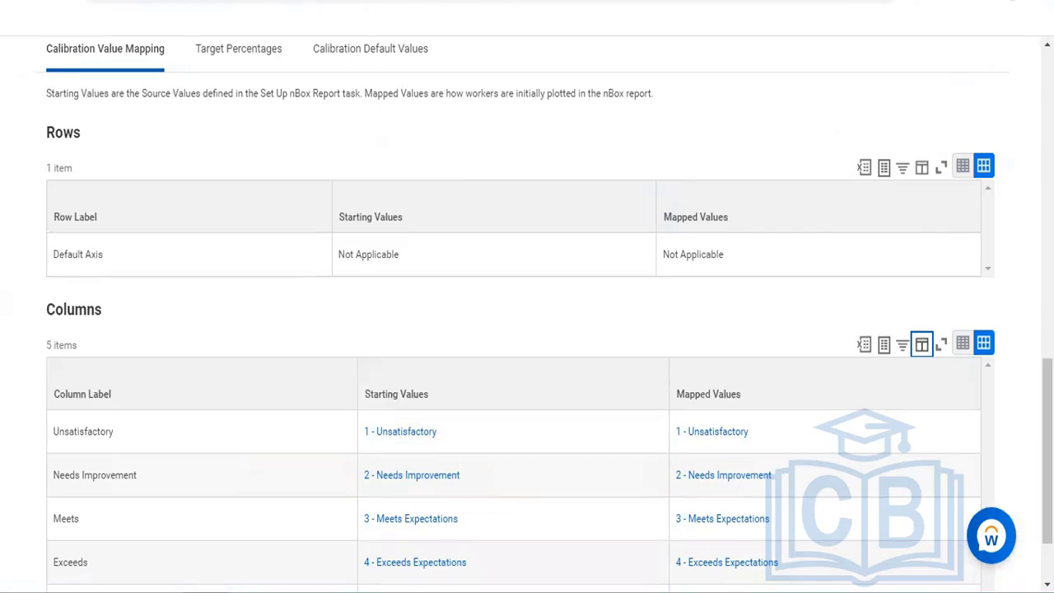
left_click_drag(1048, 452, 1048, 144)
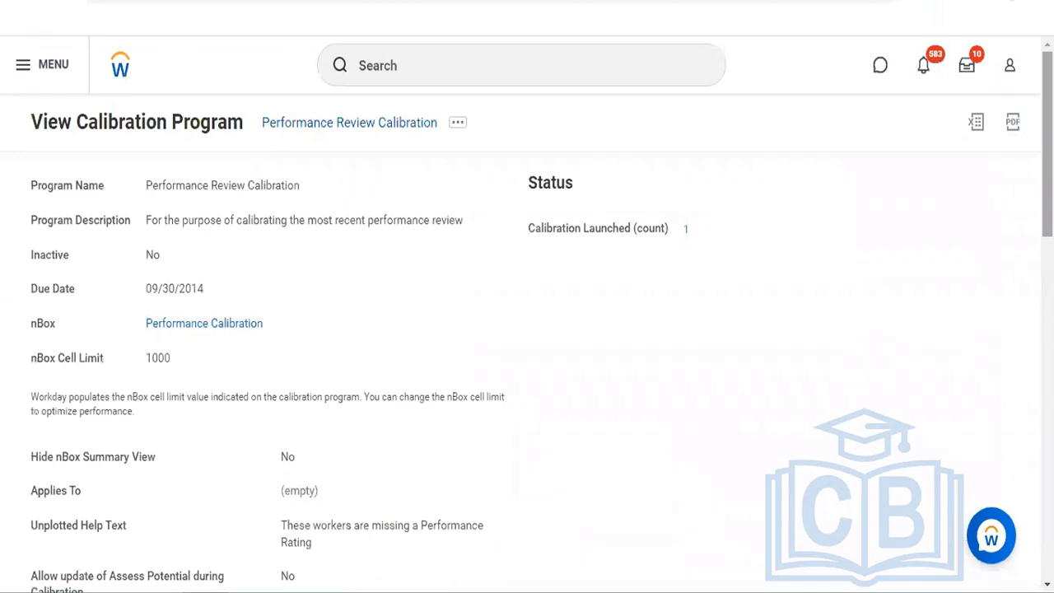
scroll(527, 330, "down", 3)
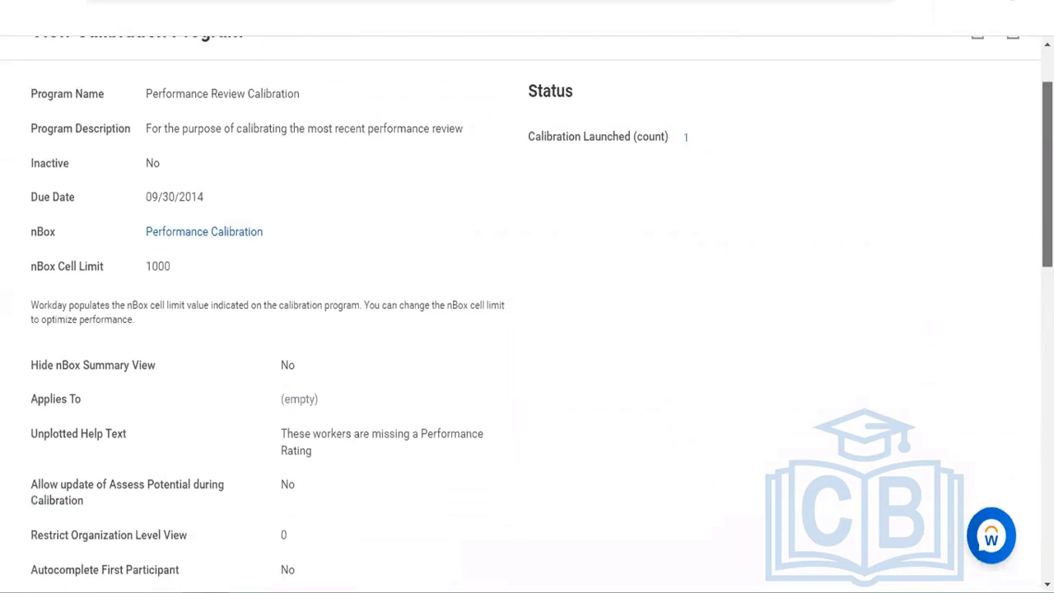
left_click_drag(1047, 194, 1048, 202)
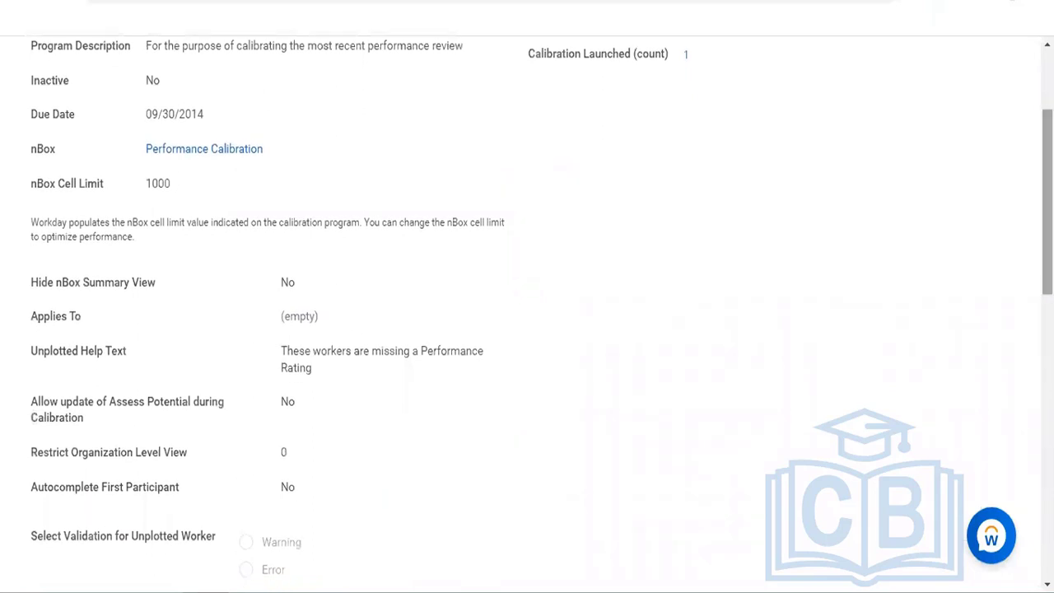
left_click_drag(1048, 202, 1048, 144)
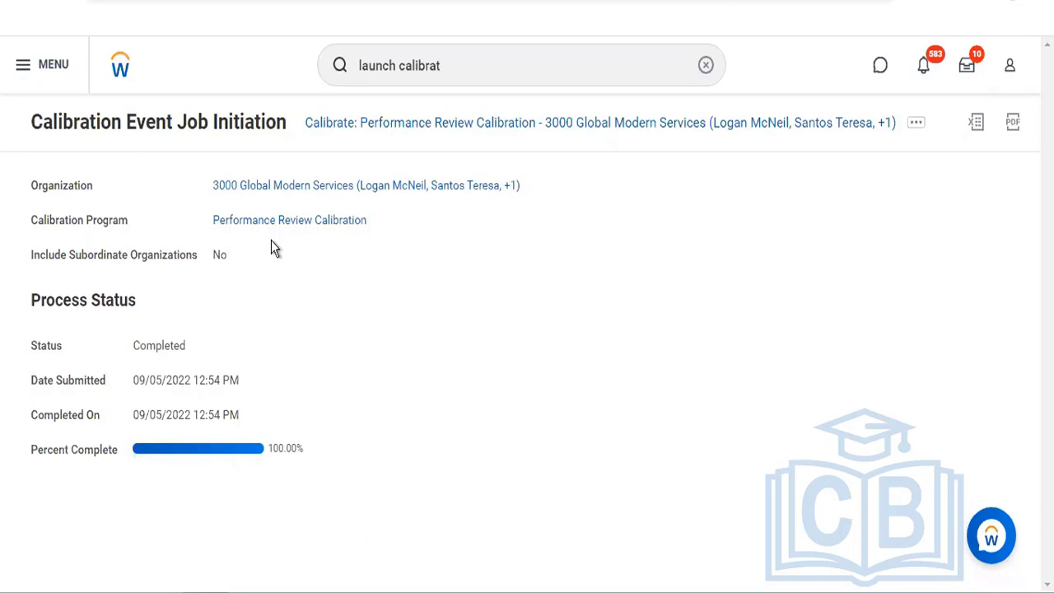
Start another calibration launch, select Baker Street - London under the Angel Healthcare custom organizations as Top Level Organization, and continue to the details.
left_click(459, 183)
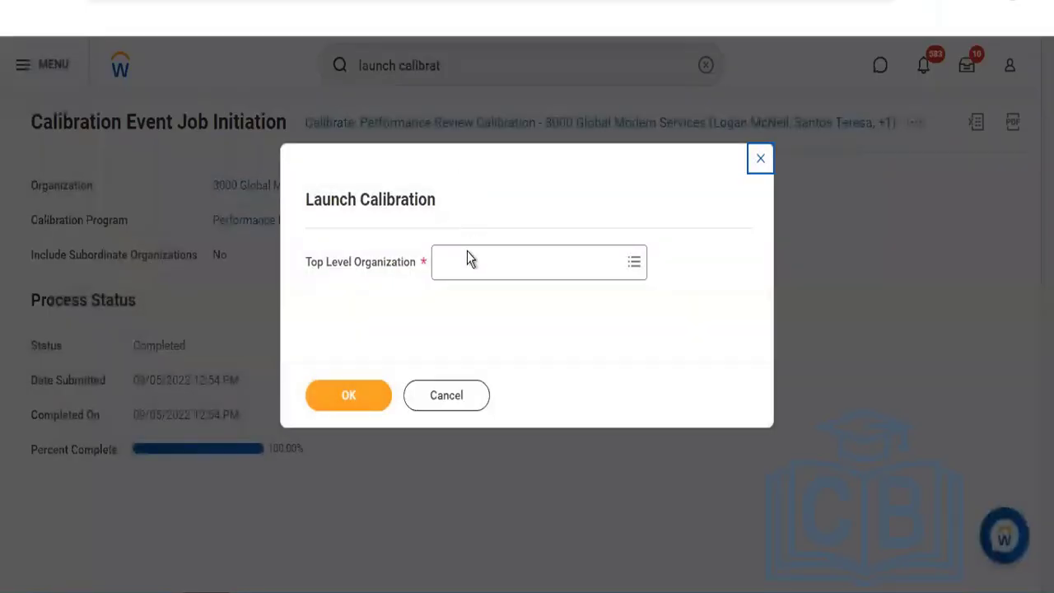
left_click(466, 261)
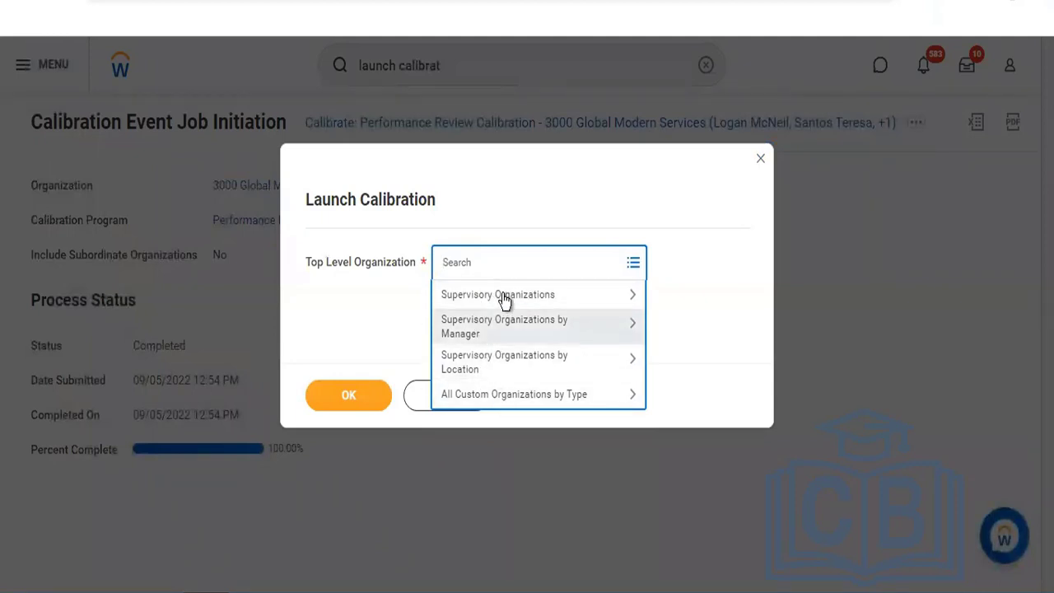
left_click(512, 398)
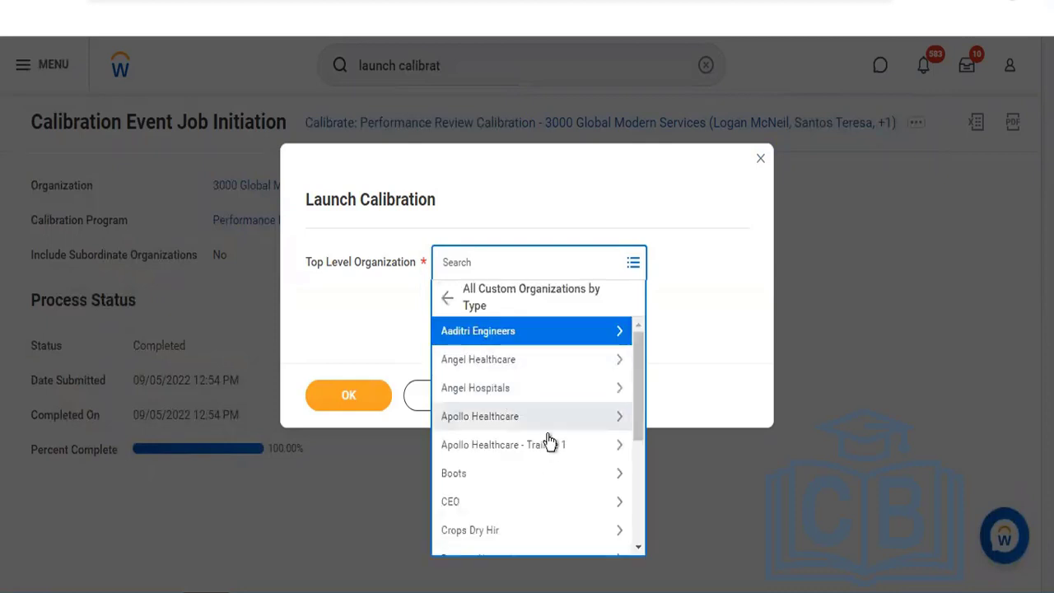
left_click(547, 358)
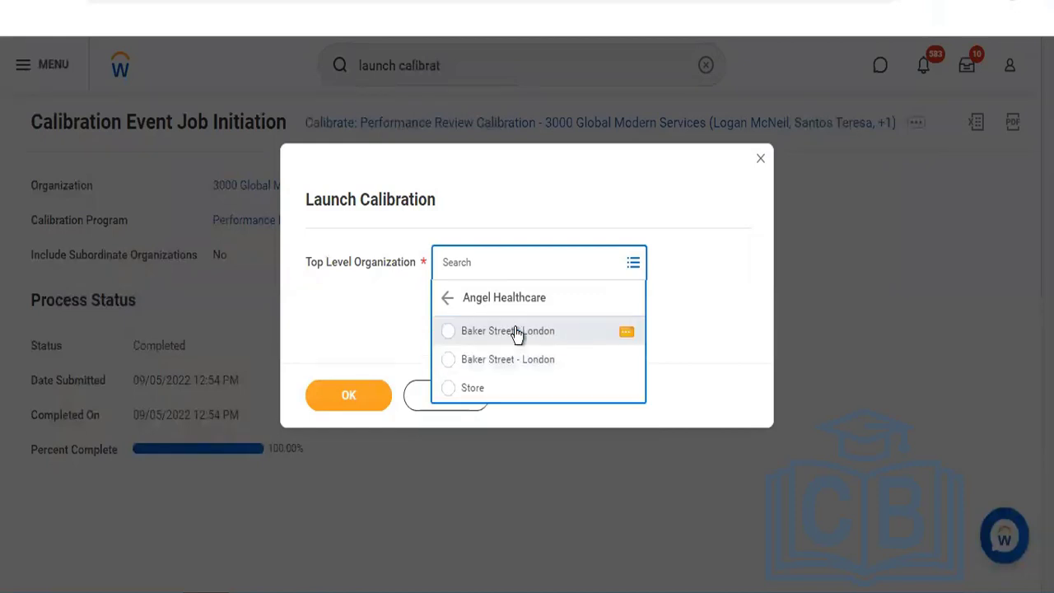
left_click(505, 332)
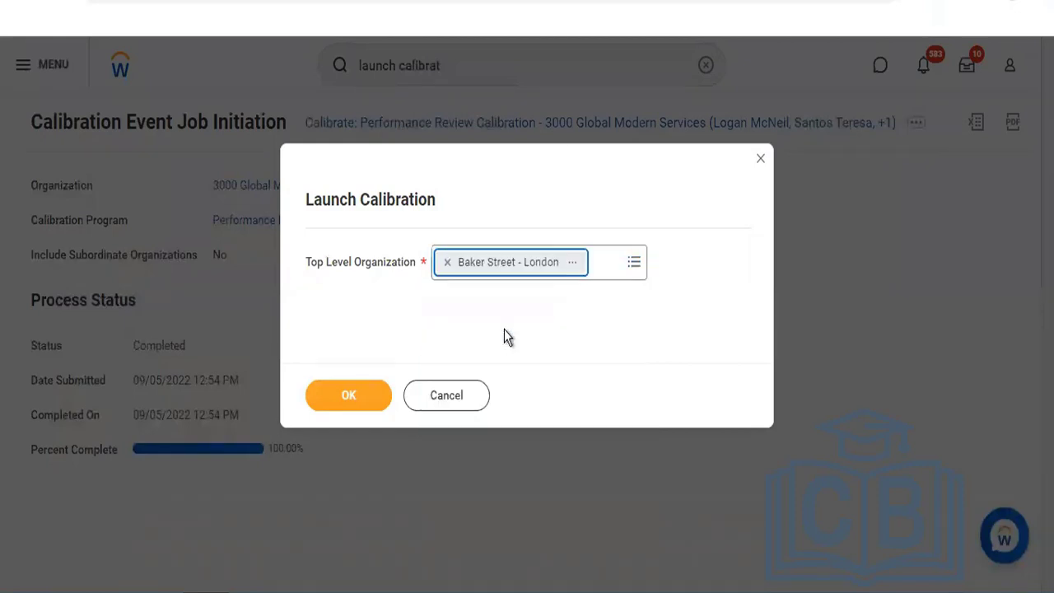
left_click(346, 400)
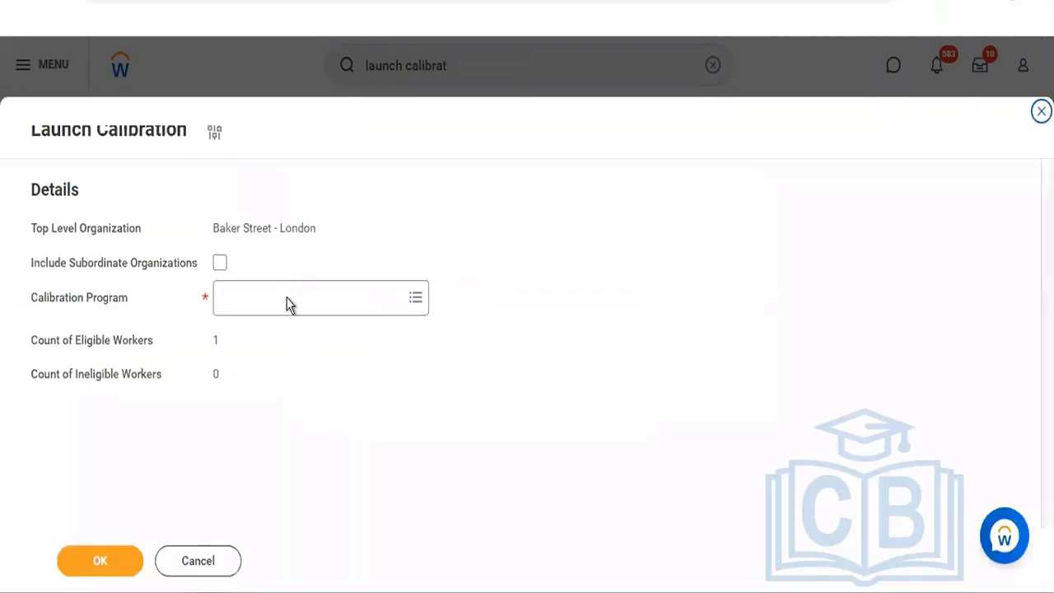
Include subordinate organizations in the Baker Street - London calibration and start creating a new calibration program for it.
left_click(287, 301)
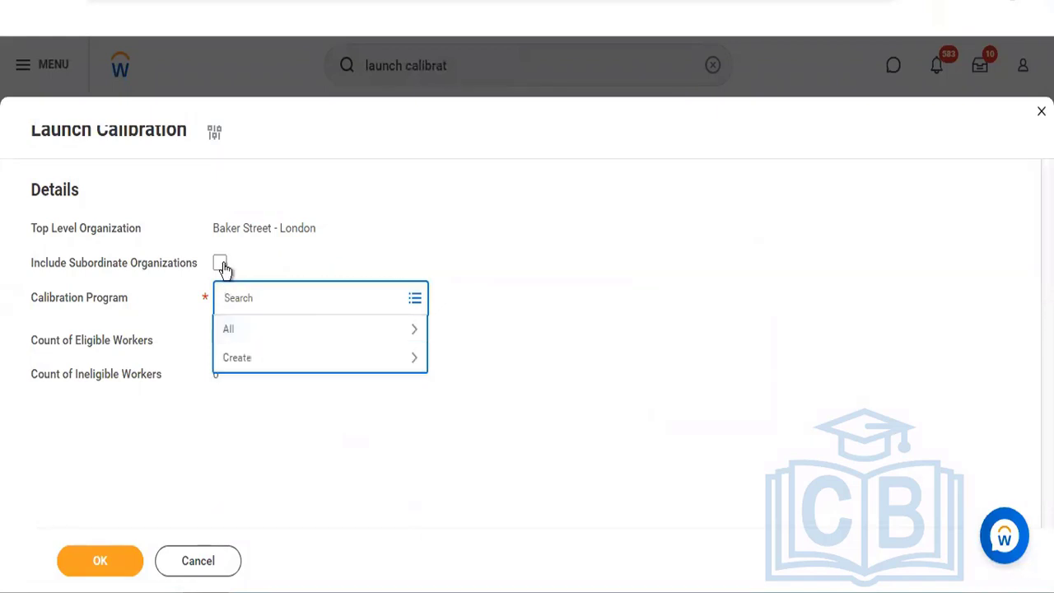
left_click(223, 265)
left_click(266, 299)
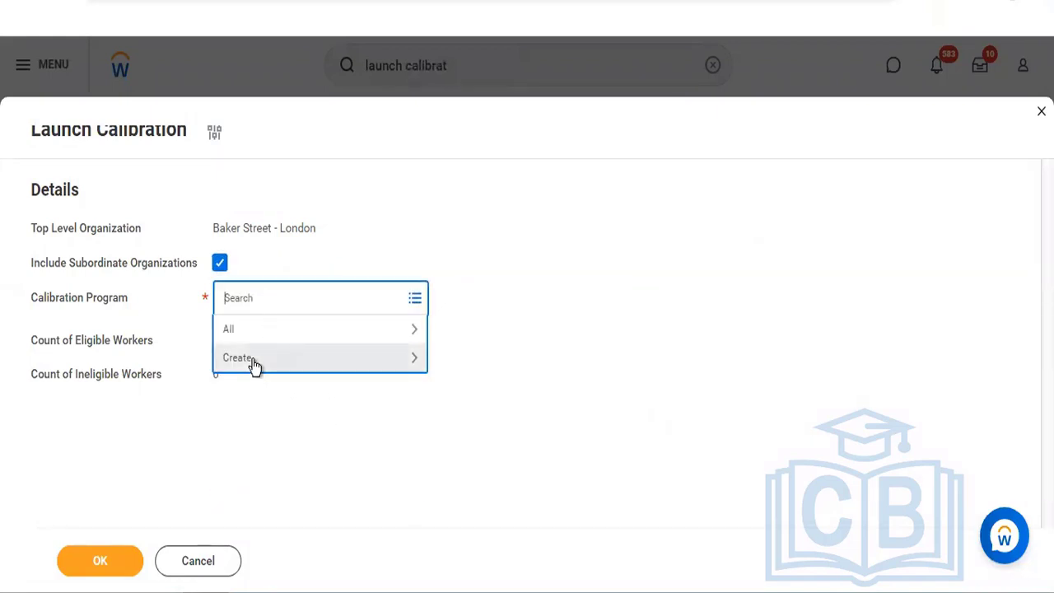
left_click(303, 189)
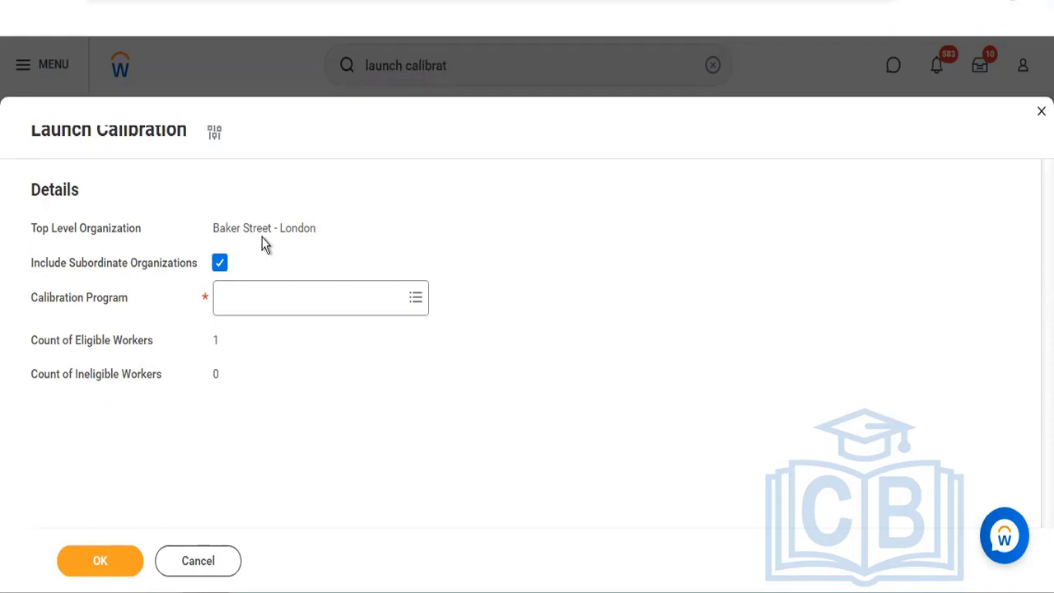
mouse_move(266, 235)
left_click(266, 298)
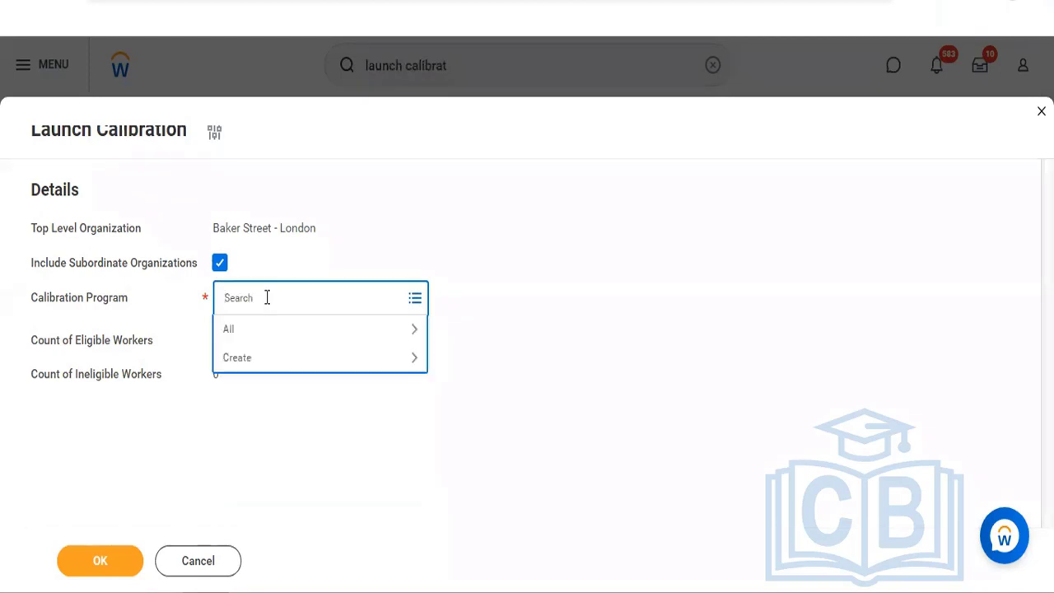
left_click(269, 359)
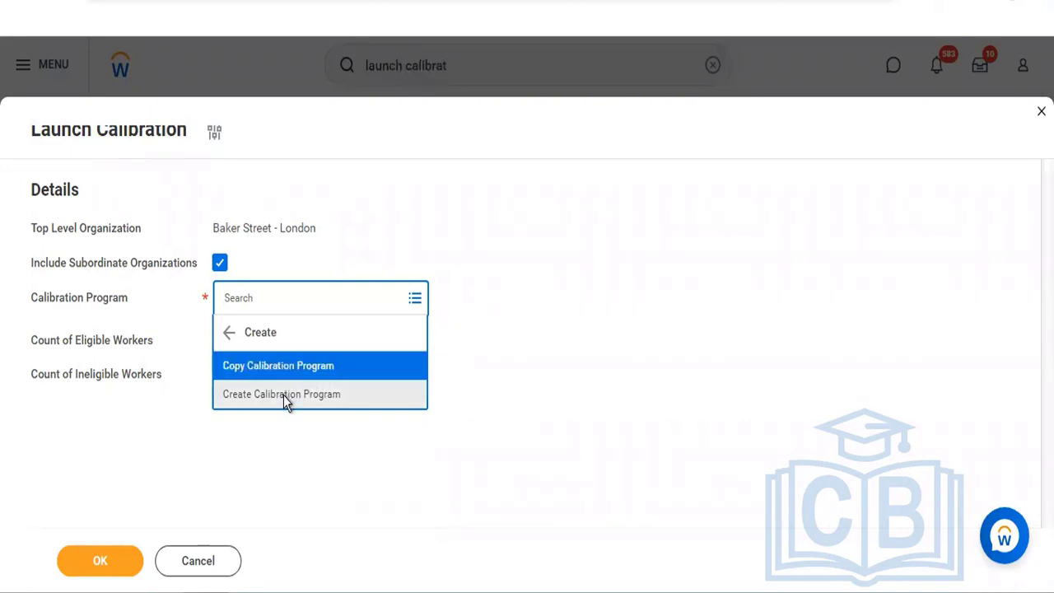
left_click(283, 396)
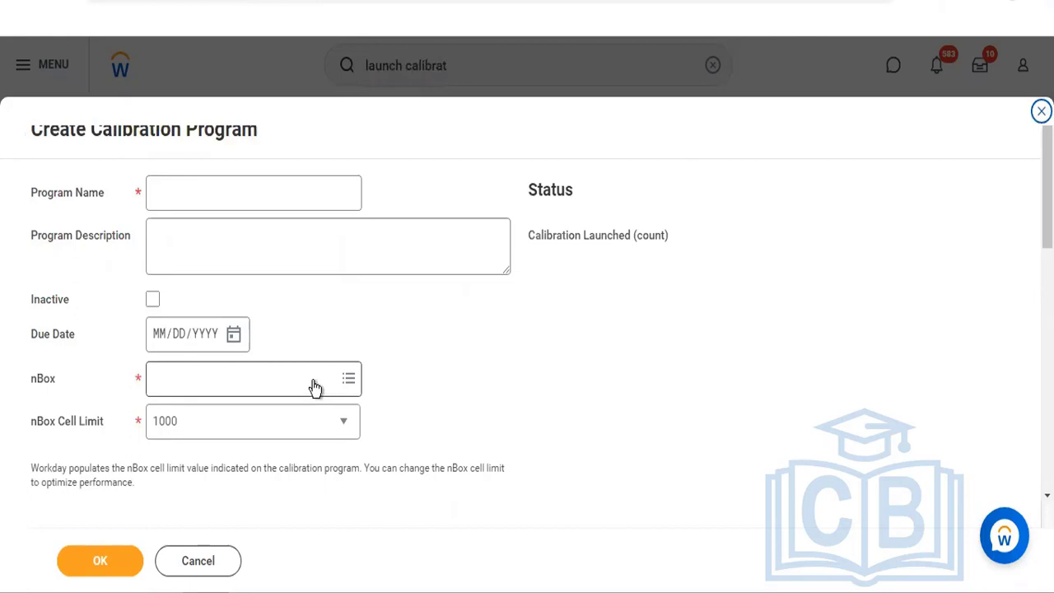
Browse the available nBox reports, select AKH_L2_Performance Calibration_nBox for the new program, and open that report in a new tab.
left_click(248, 178)
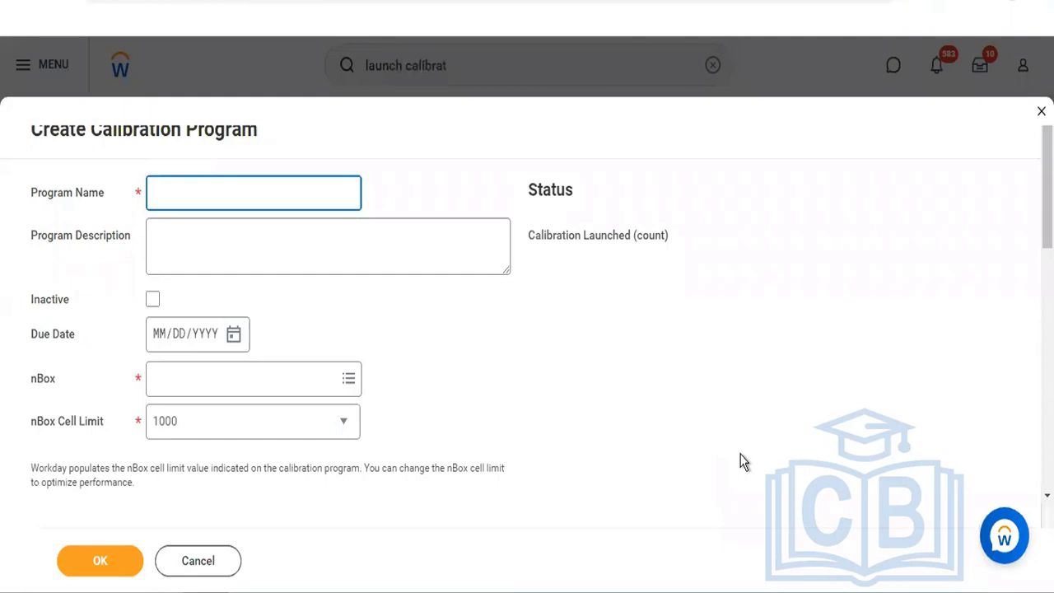
left_click(201, 380)
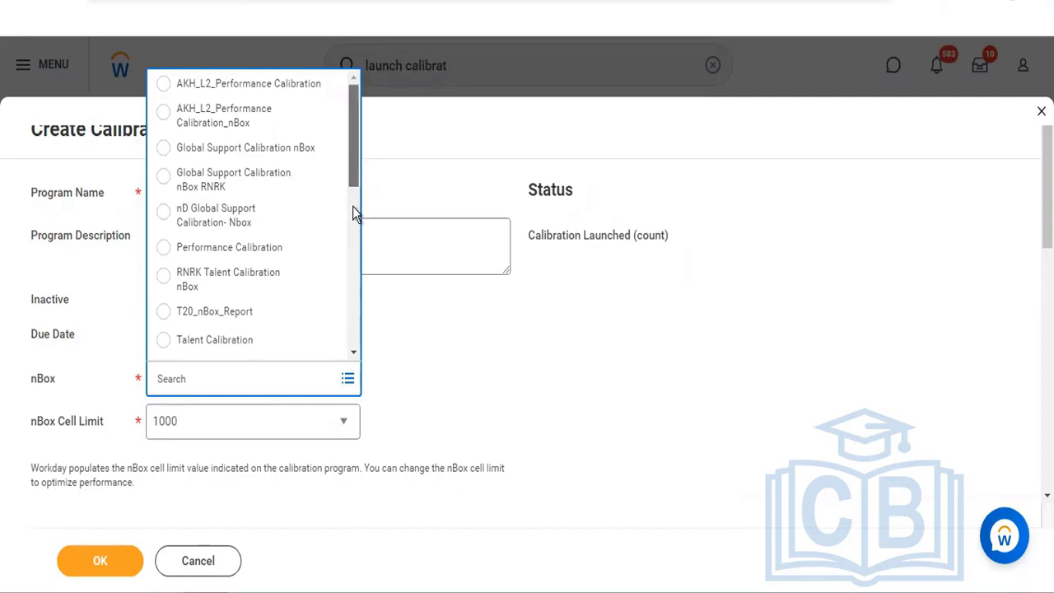
scroll(352, 206, "down", 3)
scroll(350, 285, "down", 4)
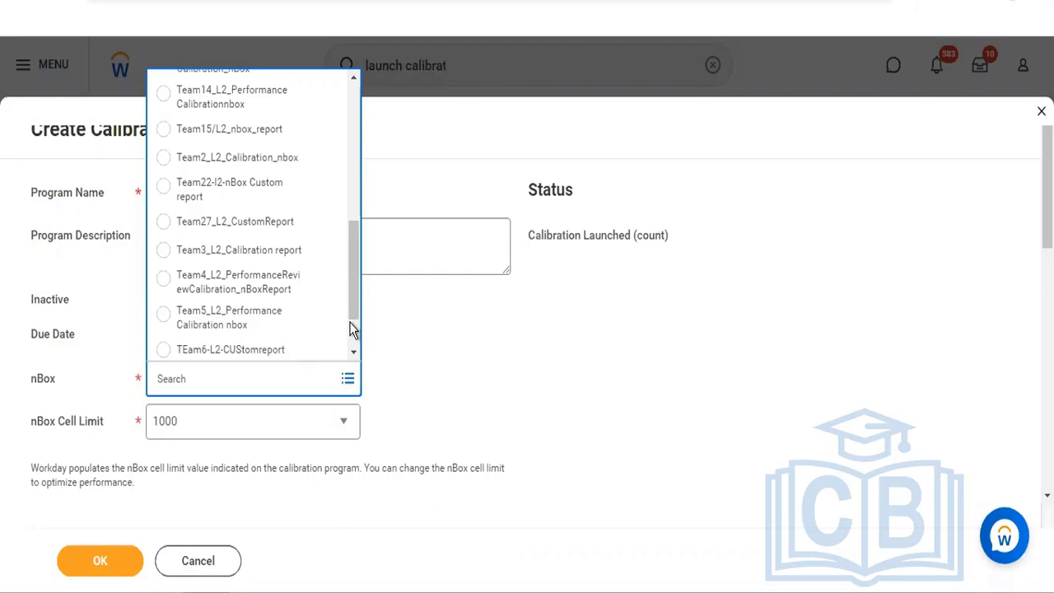
left_click(45, 401)
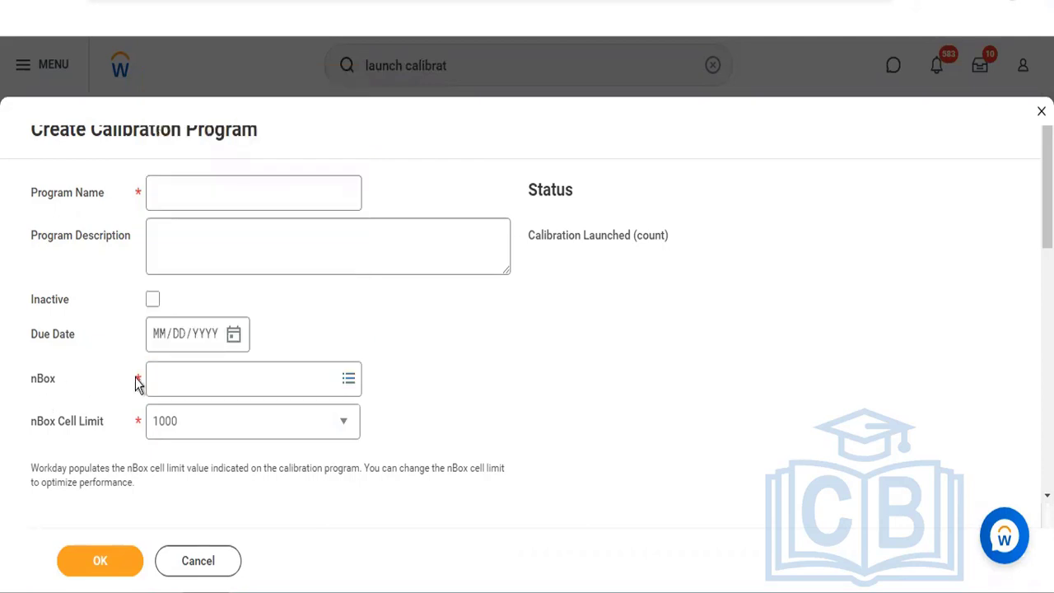
left_click(219, 375)
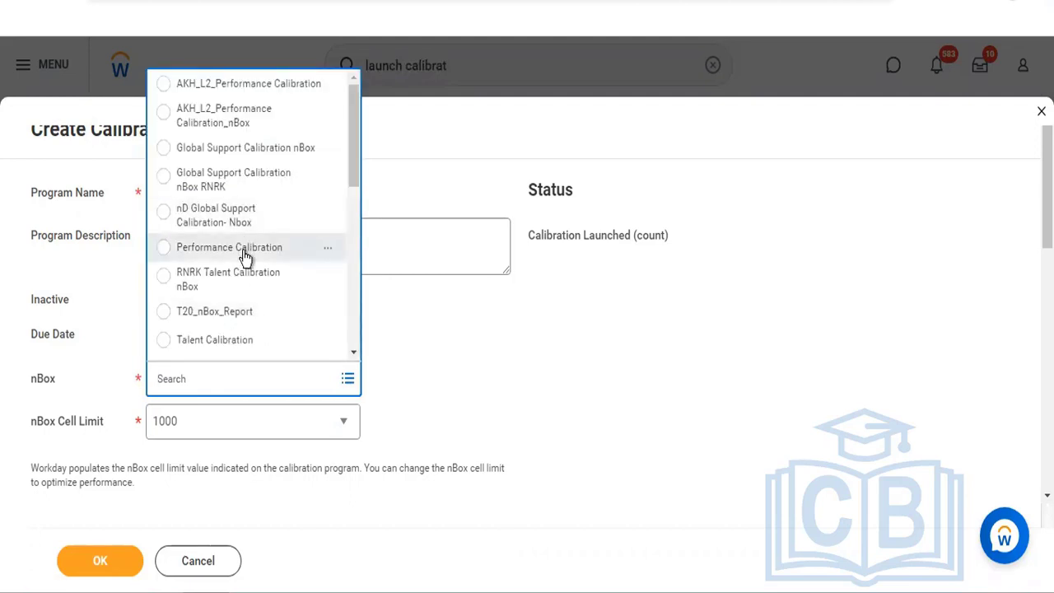
left_click(257, 120)
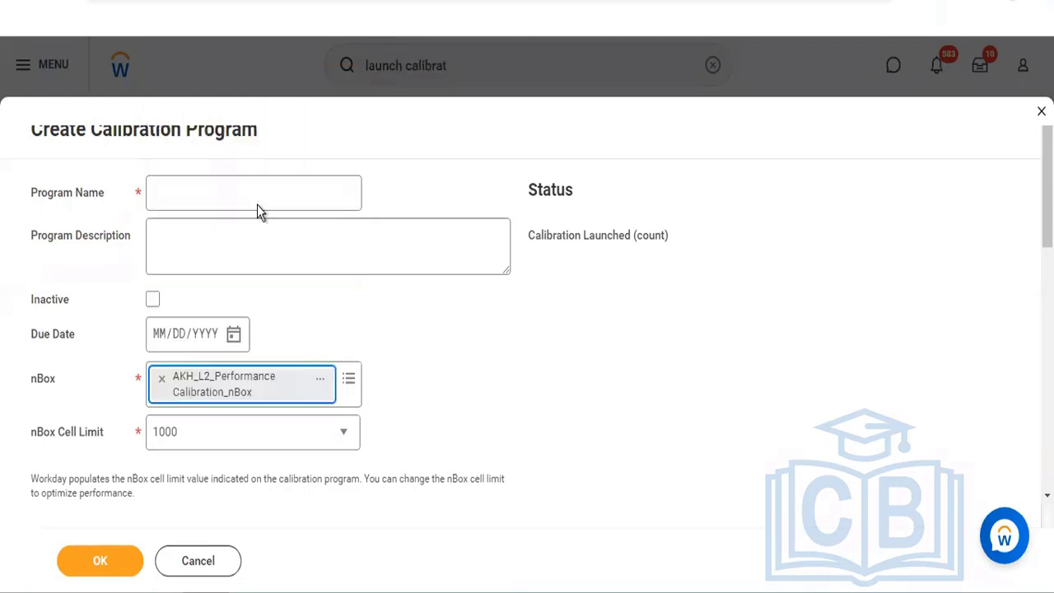
right_click(234, 391)
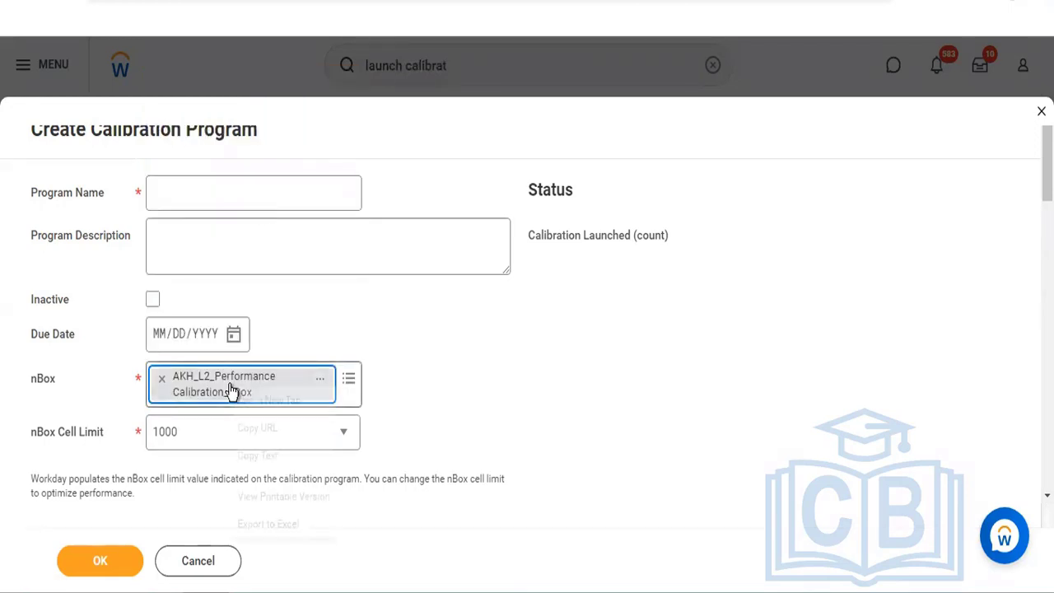
left_click(257, 400)
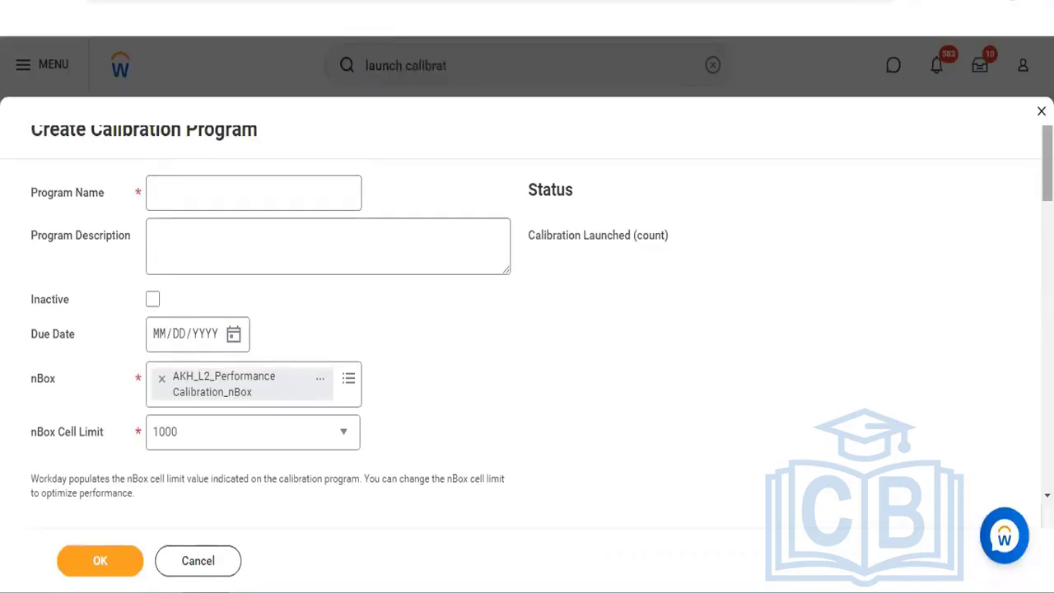
Try an nBox Cell Limit of 2000 and the Hide nBox Summary View option, restoring the limit to 1000 and clearing the option.
scroll(603, 207, "down", 3)
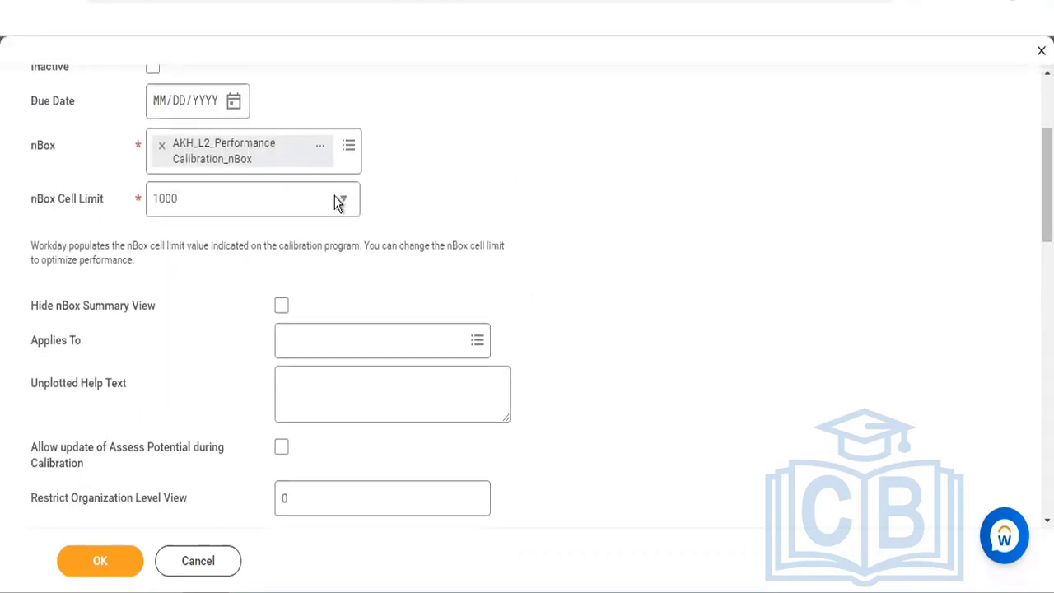
left_click(341, 201)
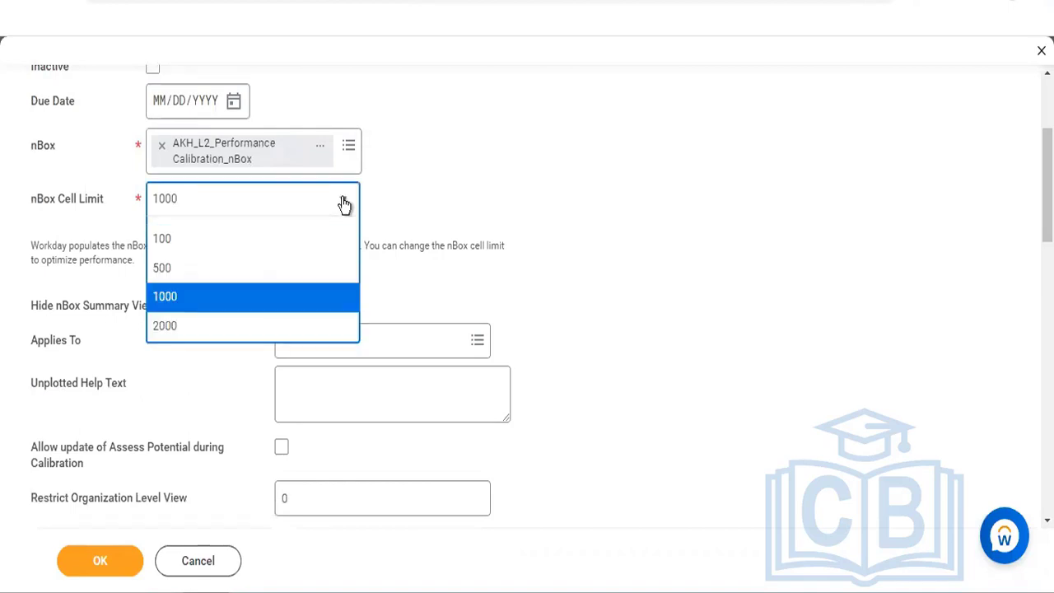
left_click(343, 203)
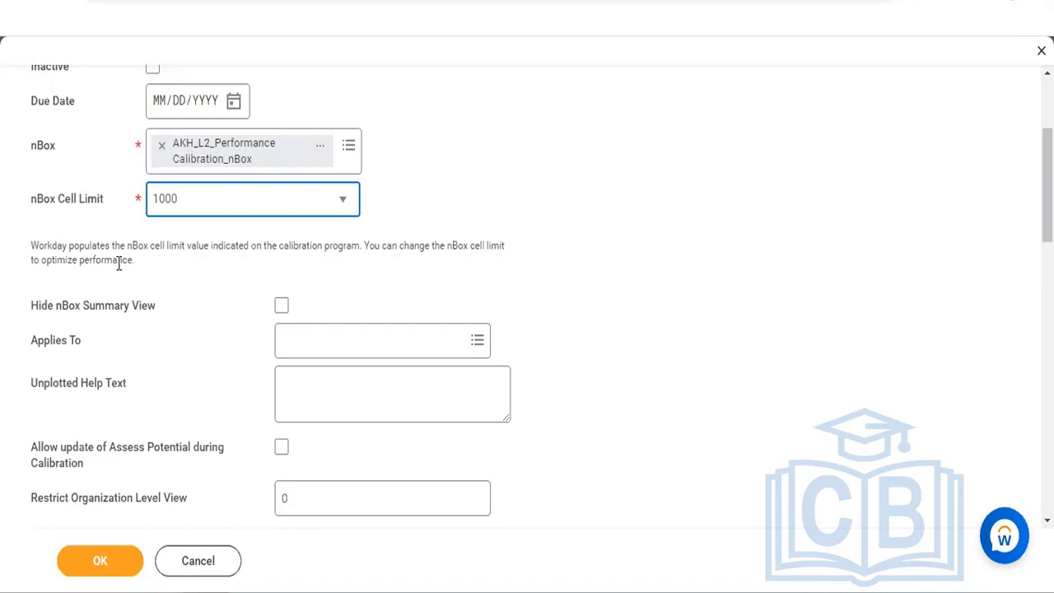
left_click(210, 206)
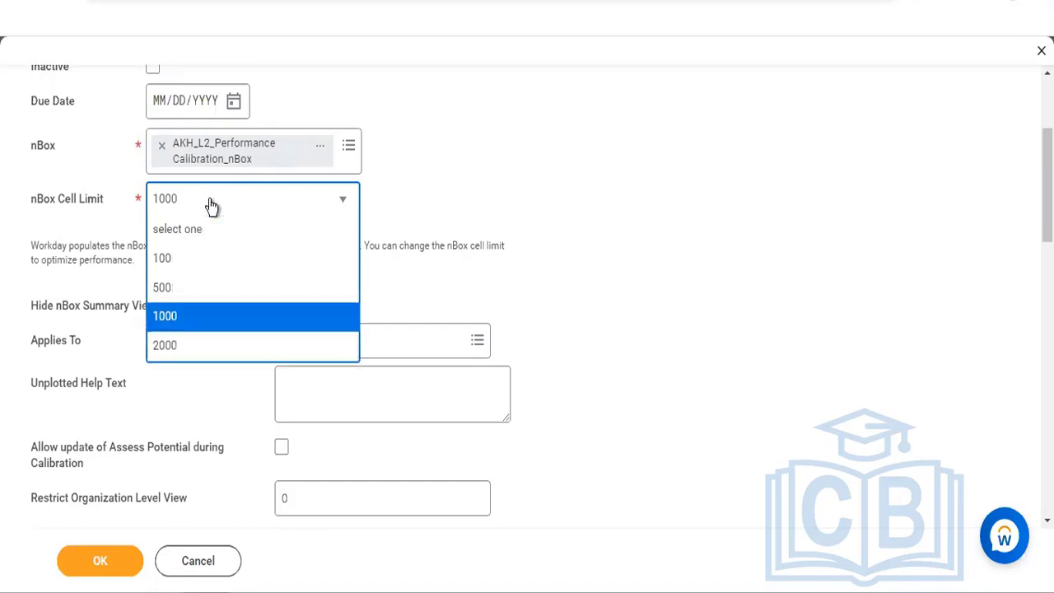
left_click(209, 346)
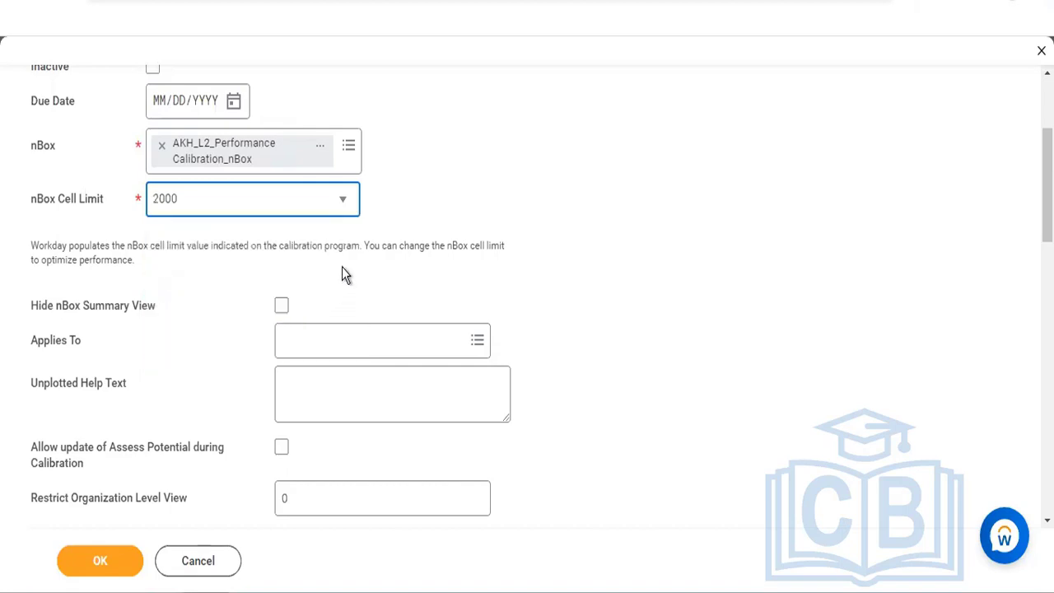
left_click(316, 206)
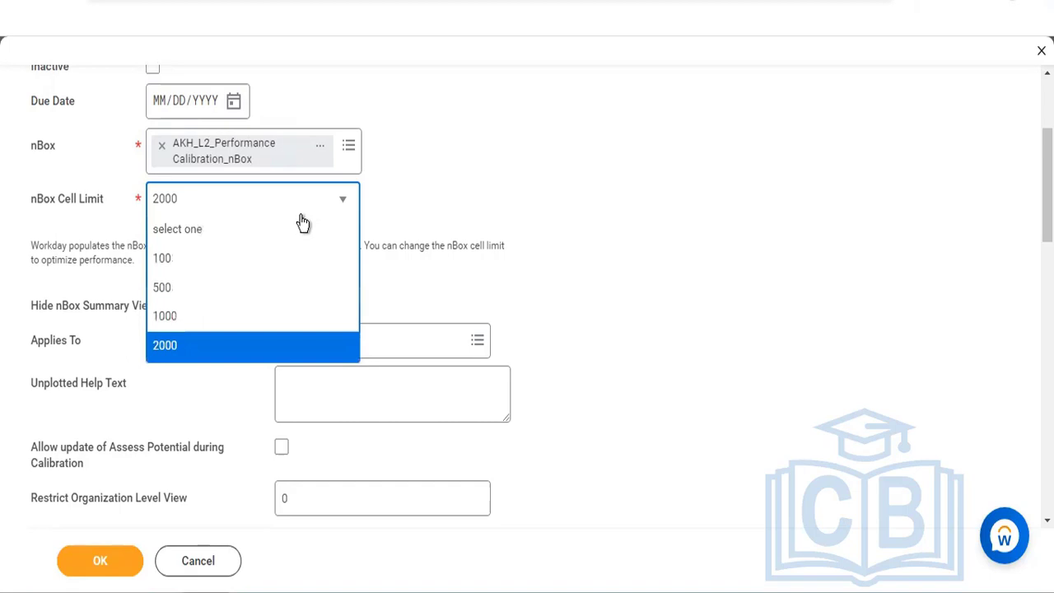
left_click(247, 316)
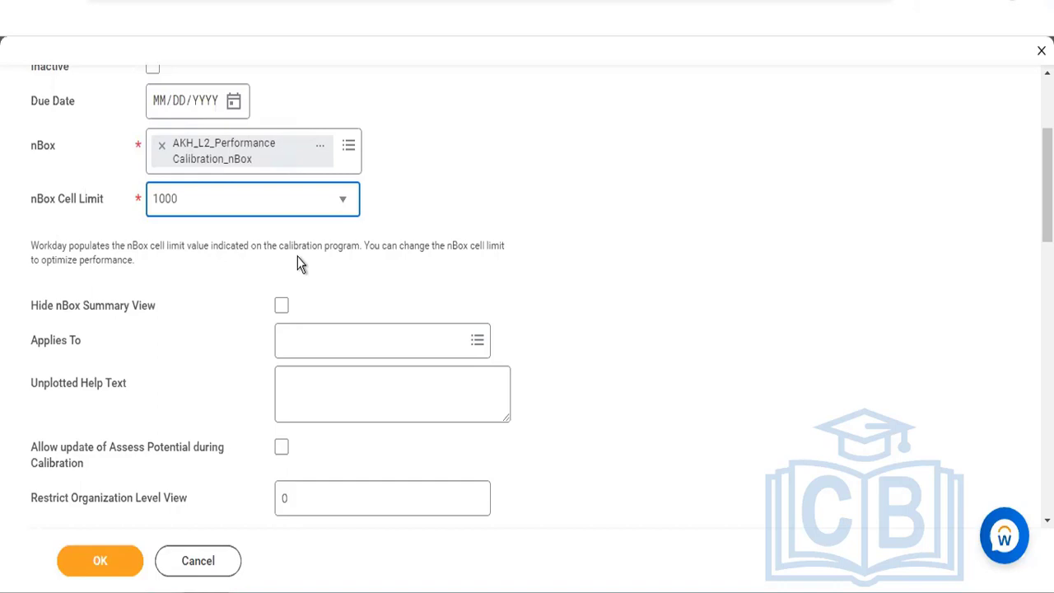
left_click(281, 306)
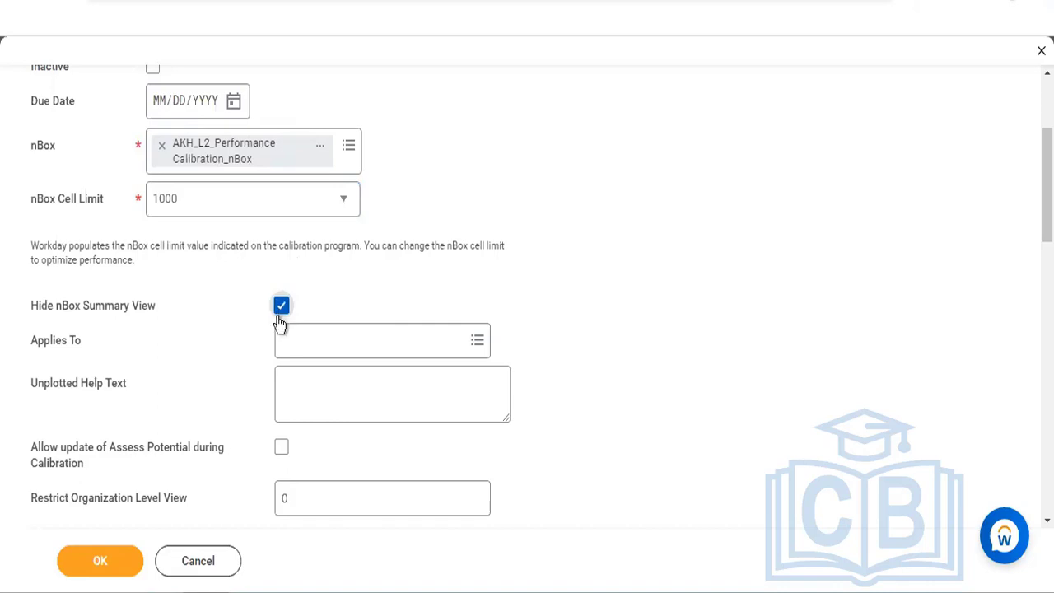
left_click(281, 313)
Set the calibration program's Applies To to Director Level and open the Unplotted Help Text for editing.
left_click(298, 336)
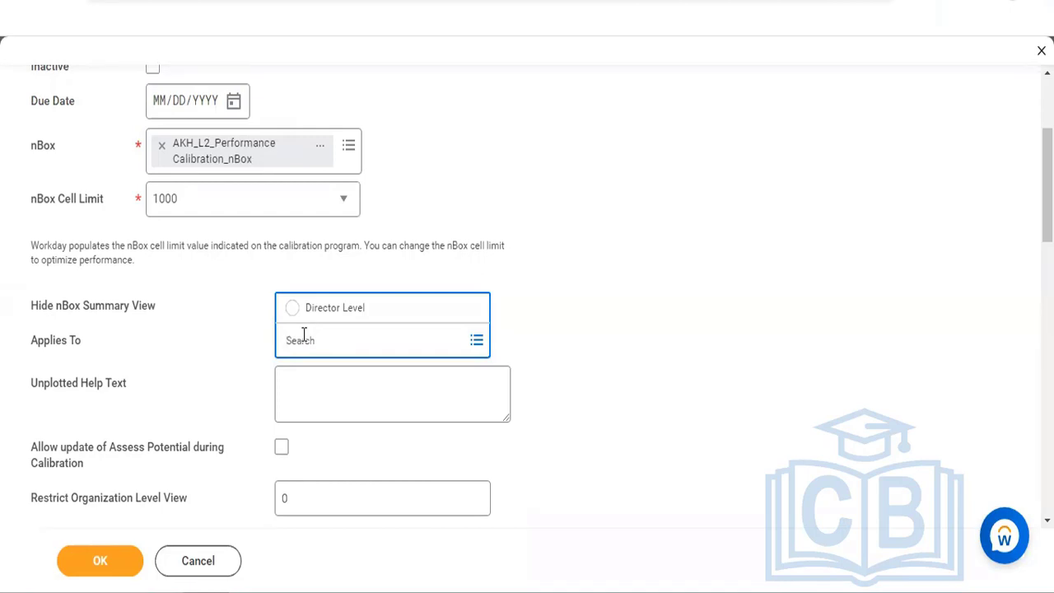
left_click(232, 326)
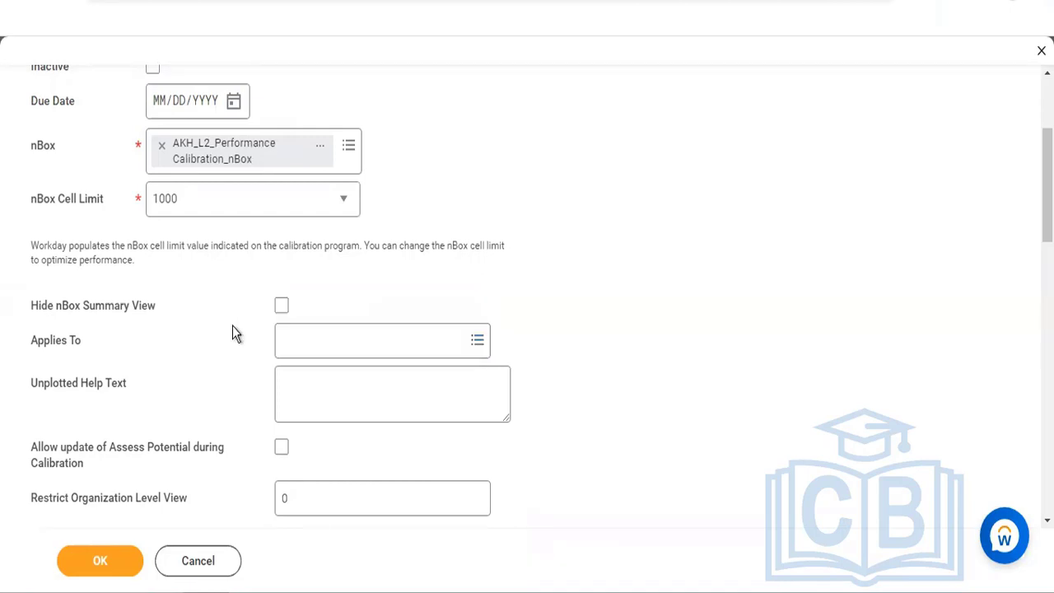
left_click(303, 339)
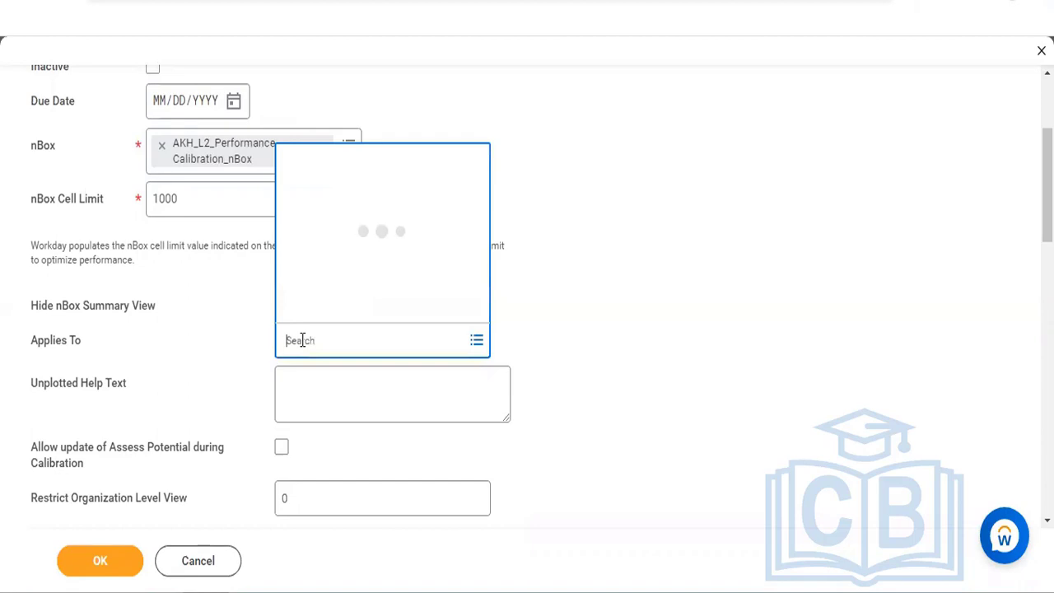
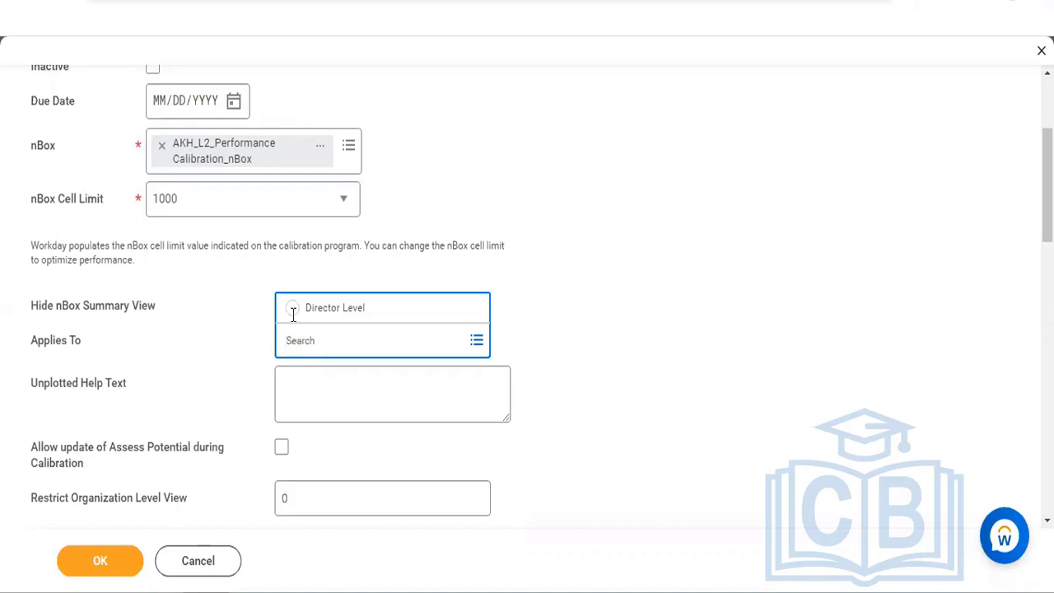
left_click(292, 310)
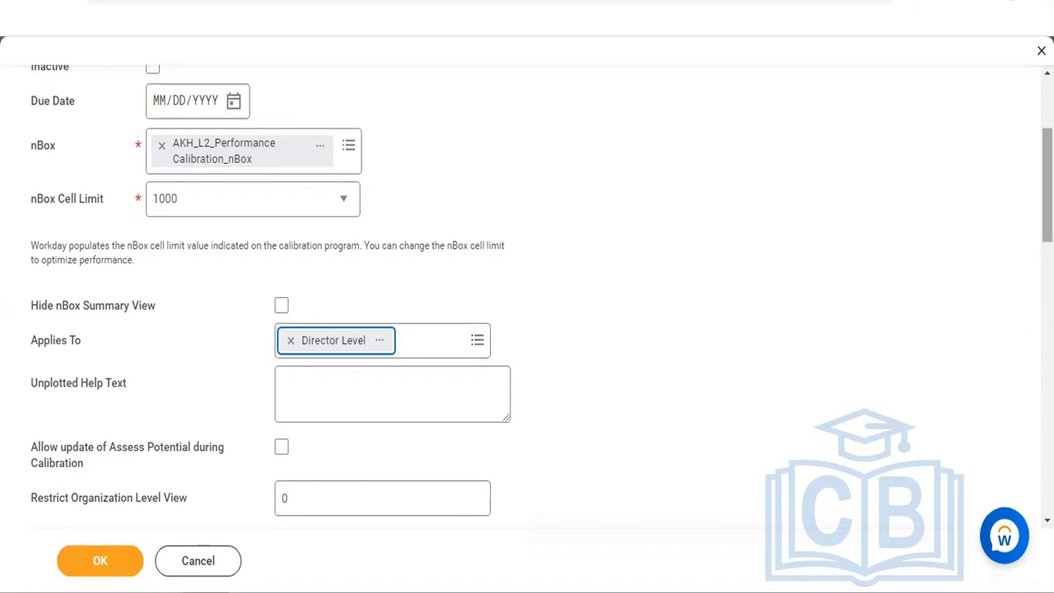
scroll(541, 291, "down", 1)
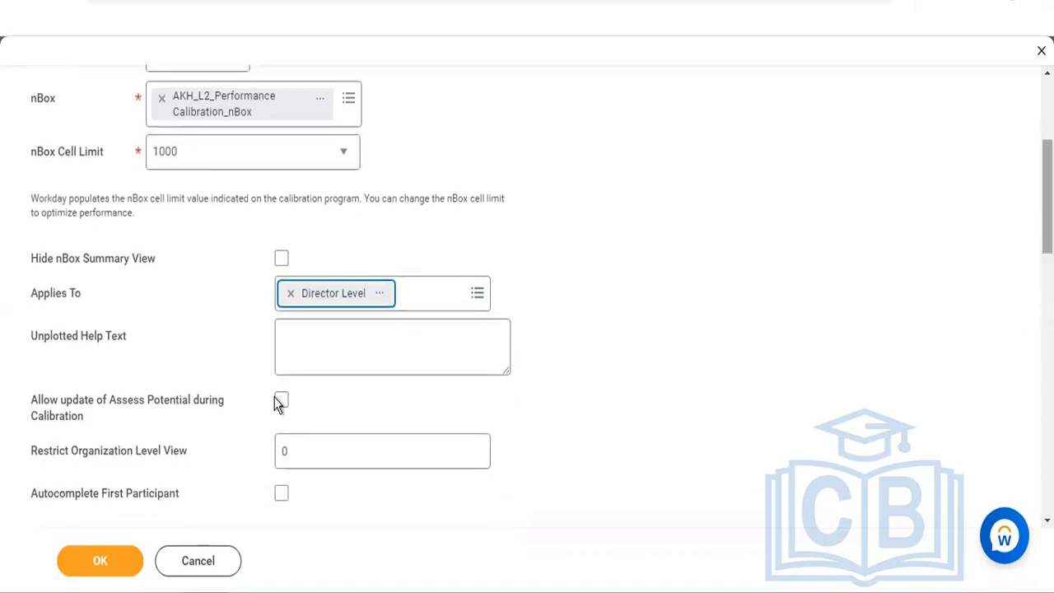
left_click(314, 350)
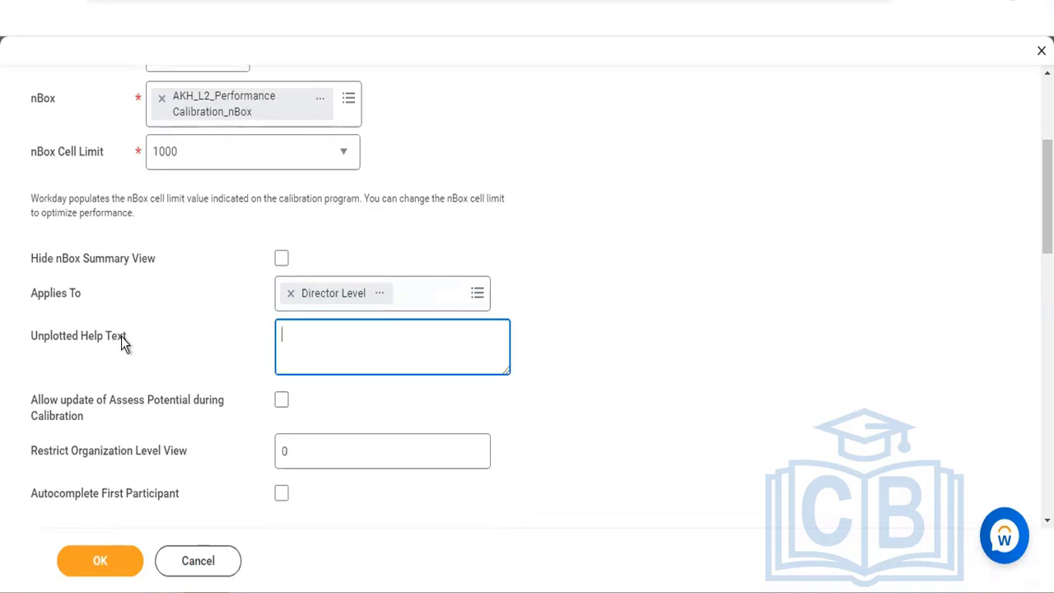
Allow updates of Assess Potential during calibration and open the Restrict Organization Level View value for editing.
left_click_drag(121, 336, 80, 338)
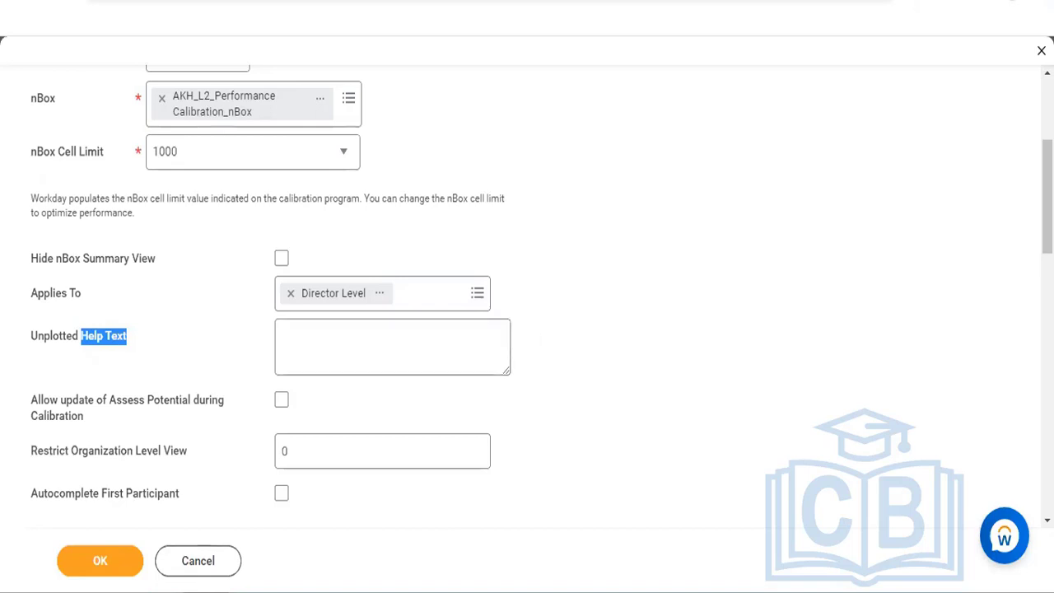
scroll(541, 284, "down", 1)
scroll(816, 242, "down", 2)
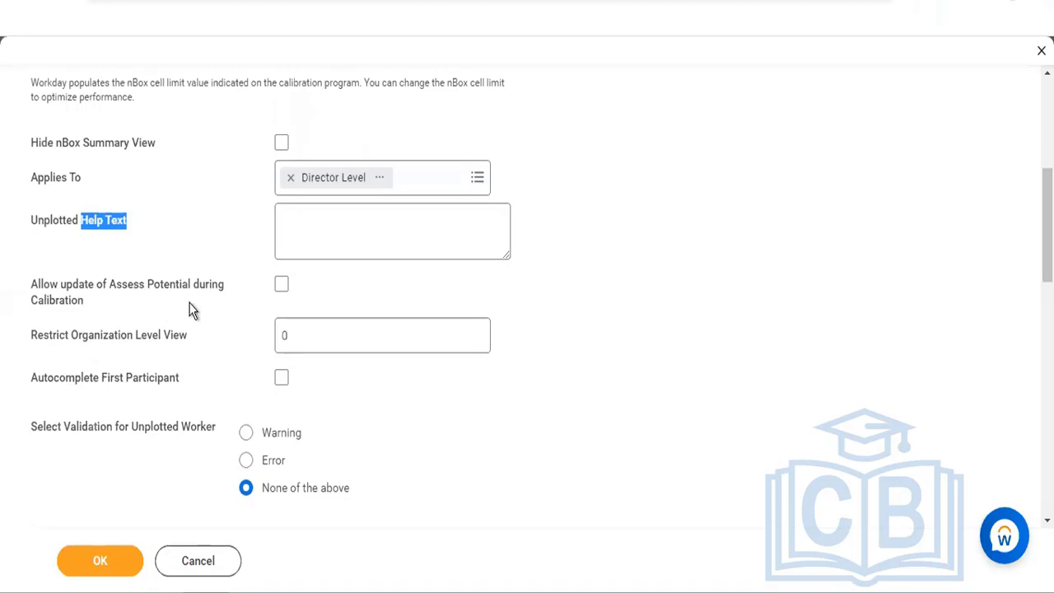
left_click(282, 290)
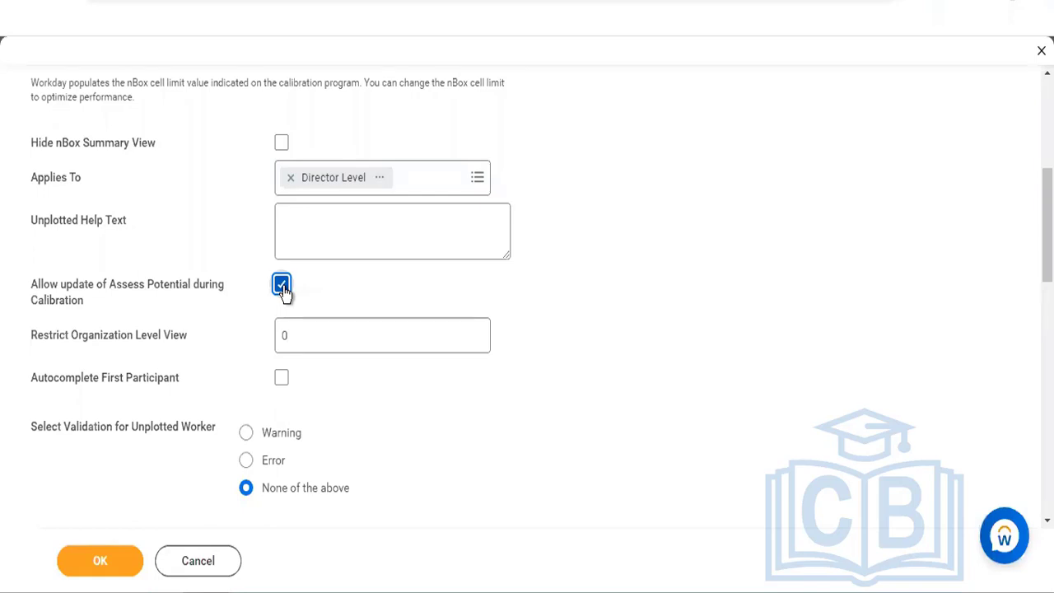
left_click(299, 331)
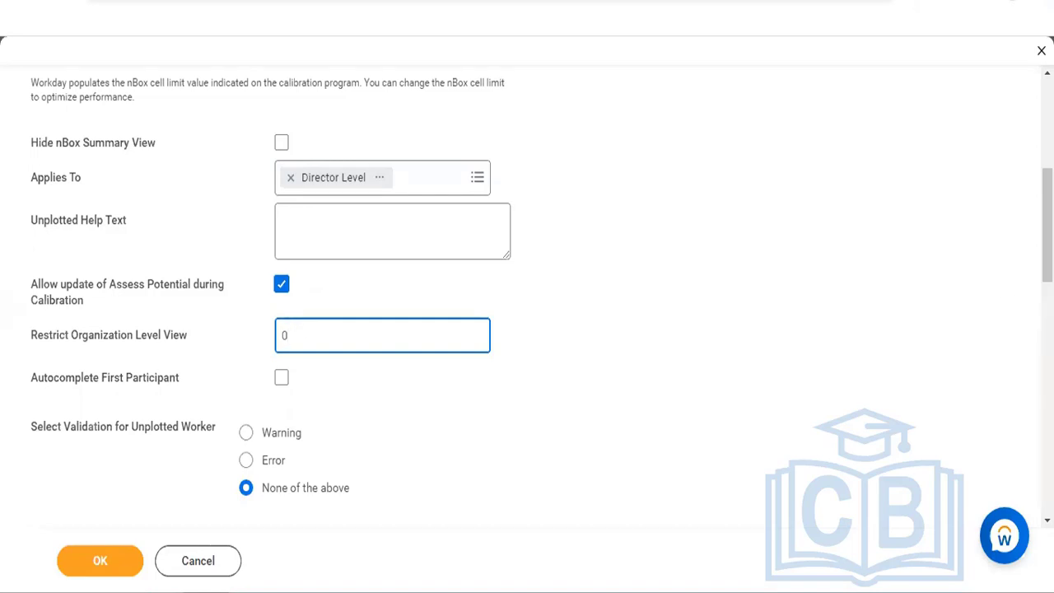
Look over the calibration program's settings from Program Name down to Restrict Organization Level View.
scroll(542, 305, "up", 1)
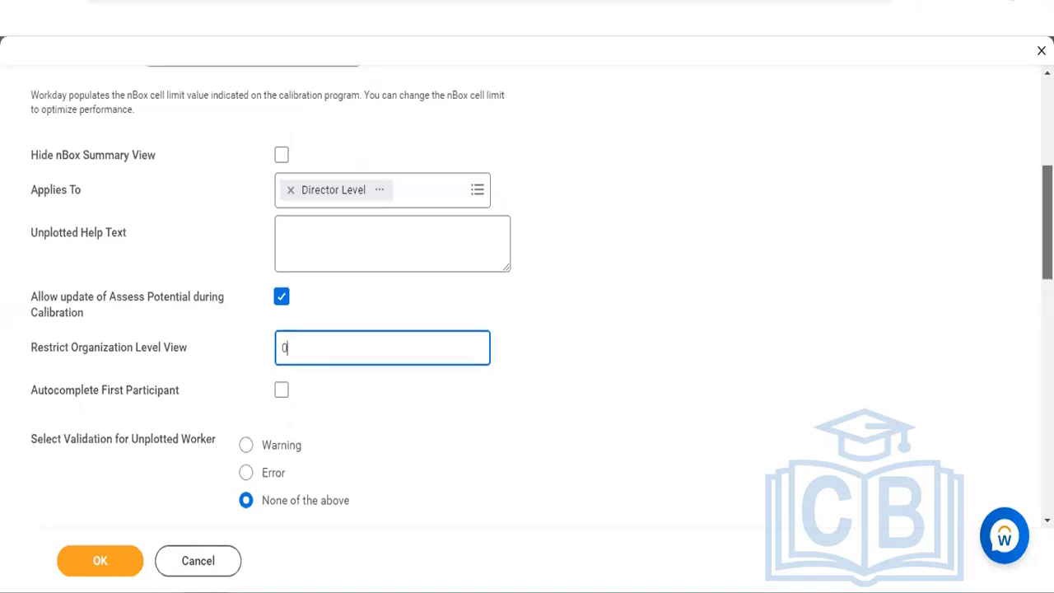
scroll(542, 306, "up", 5)
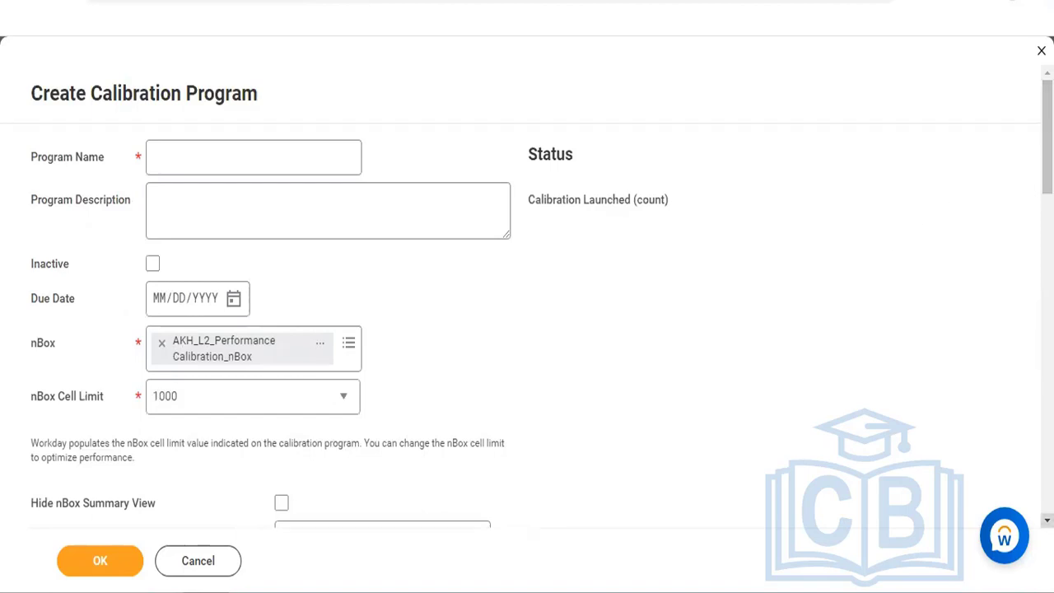
scroll(527, 296, "down", 1)
scroll(527, 296, "down", 6)
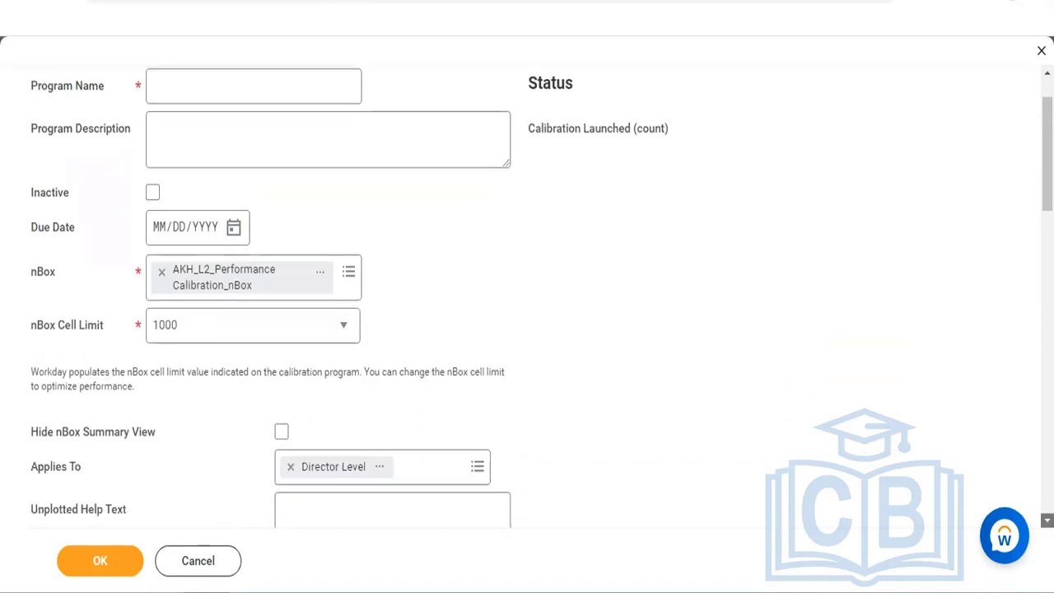
scroll(749, 398, "down", 2)
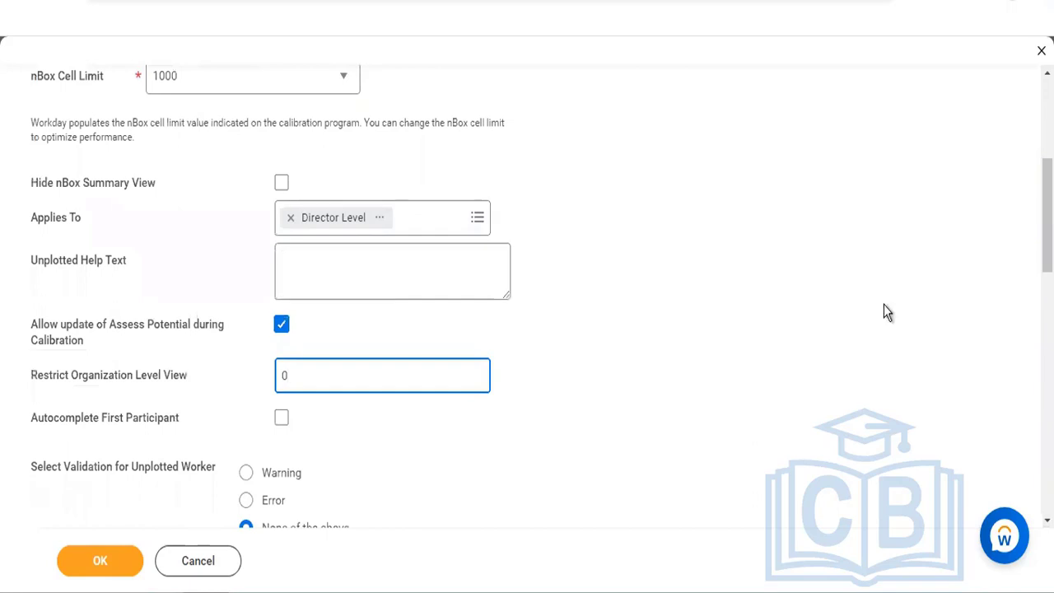
scroll(473, 157, "up", 4)
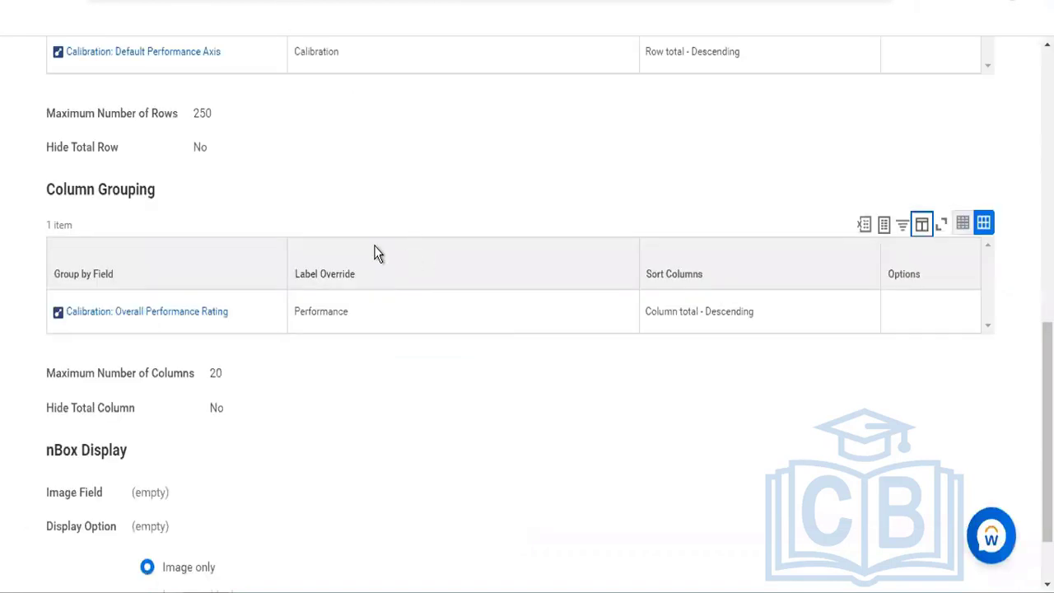
Switch to the AKH_L2_Performance Calibration_nBox report, decline restoring the previous session, and review the report's general details and groupings.
left_click_drag(1048, 429, 1048, 157)
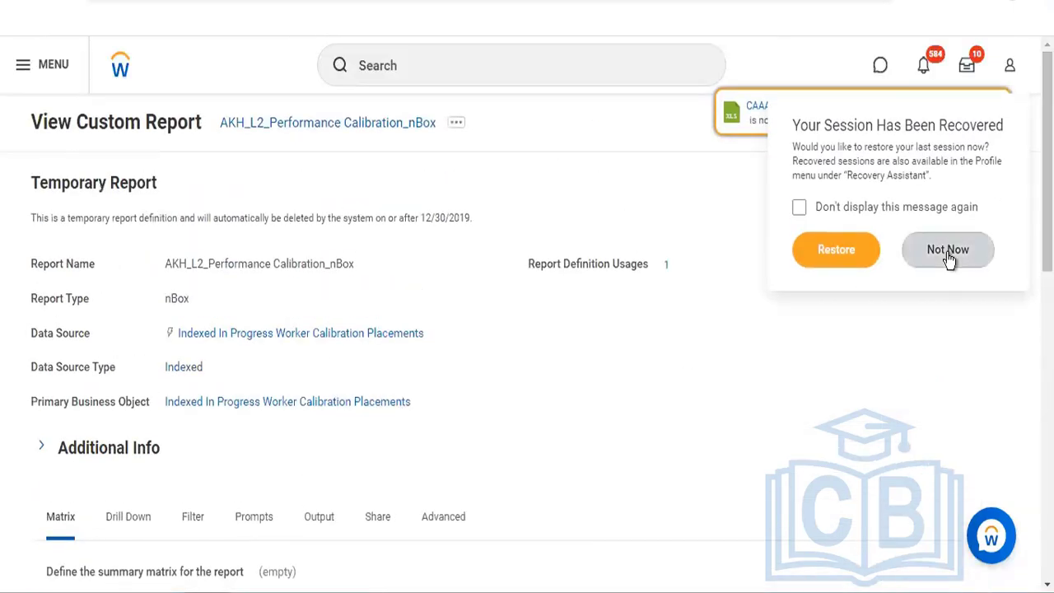
left_click(948, 250)
scroll(800, 357, "down", 10)
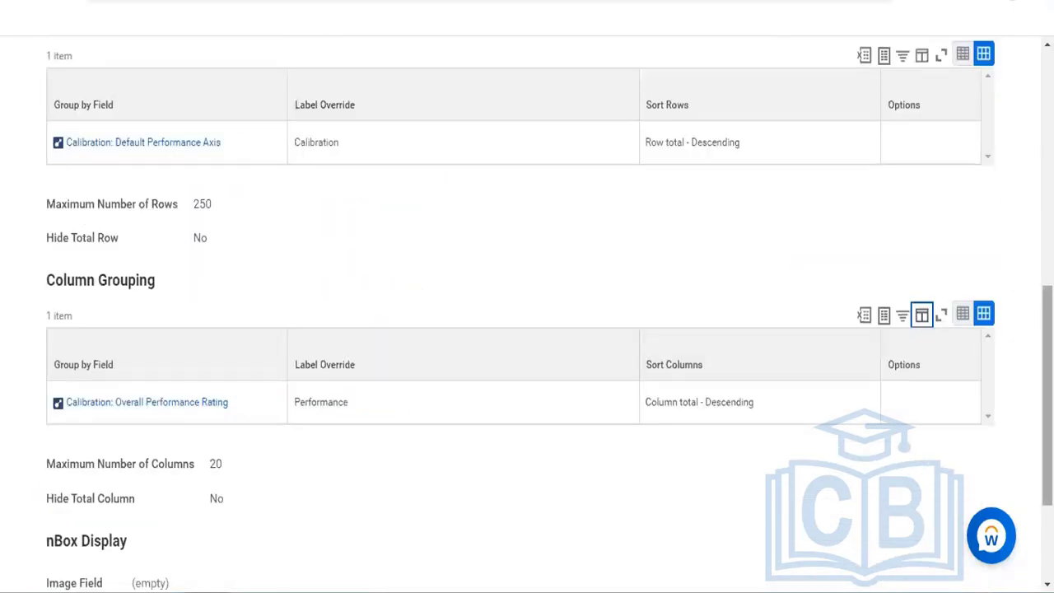
left_click_drag(1047, 395, 1048, 179)
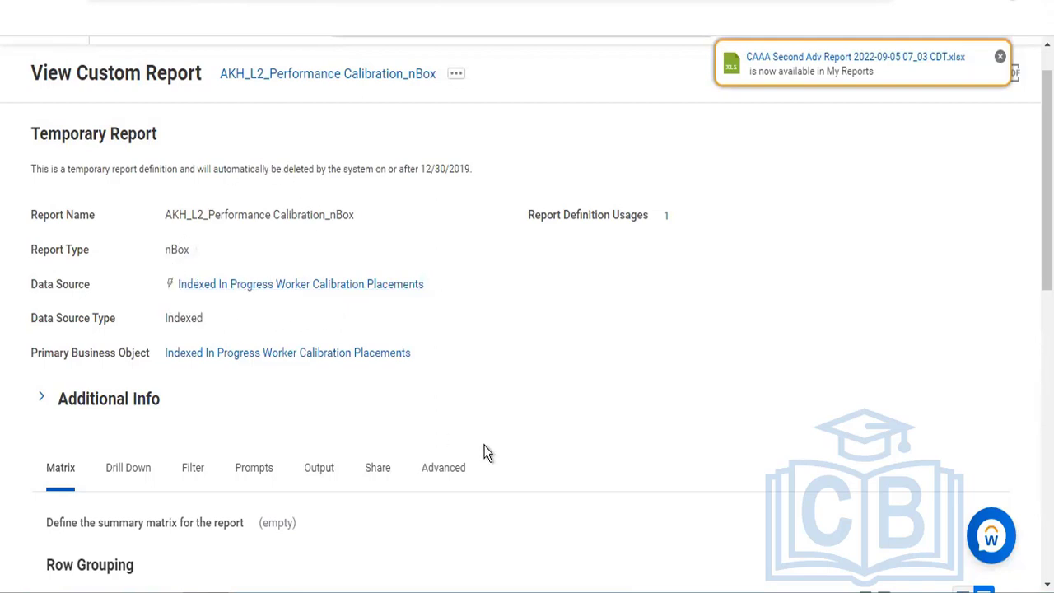
scroll(527, 312, "down", 1)
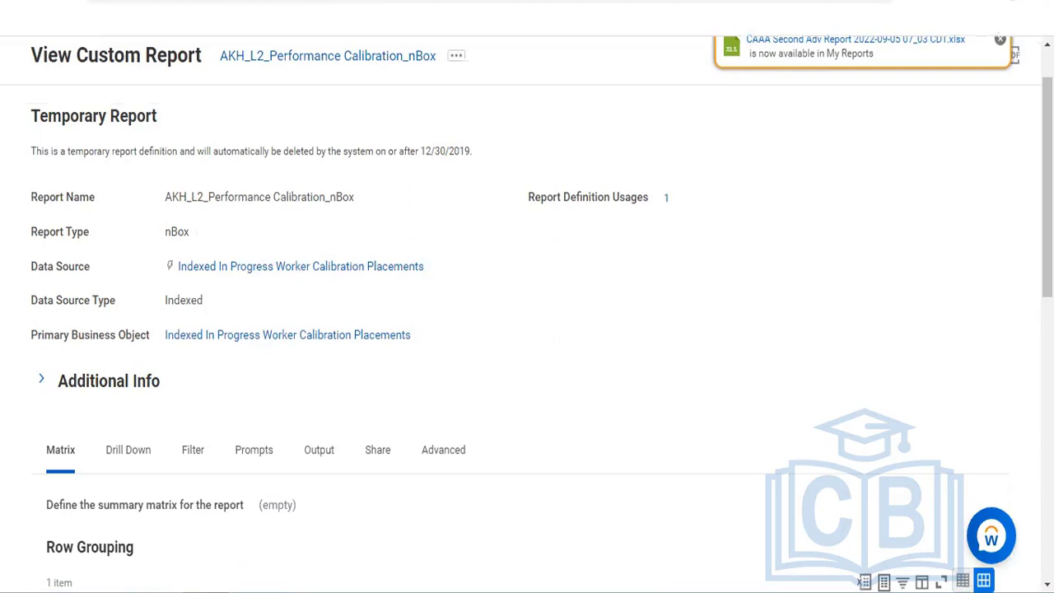
scroll(153, 374, "down", 3)
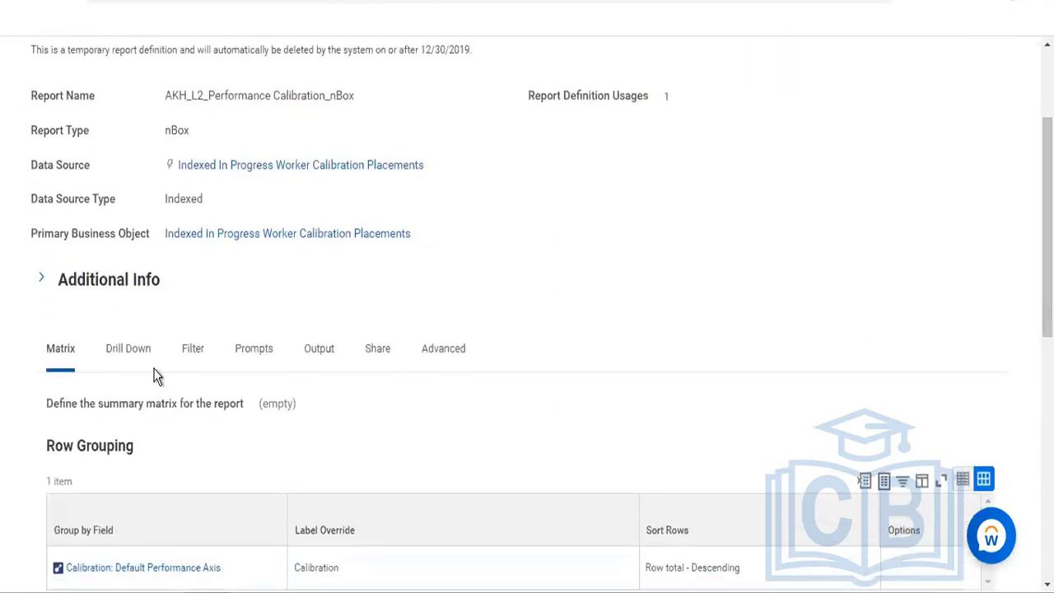
View the nBox report's filter, sharing and output settings.
left_click(192, 352)
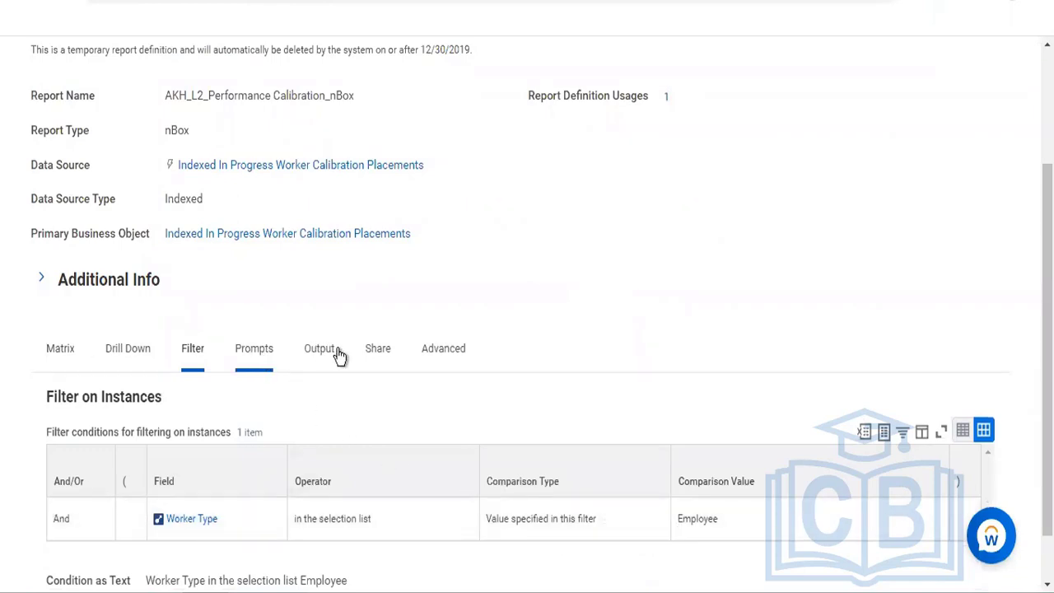
left_click(377, 355)
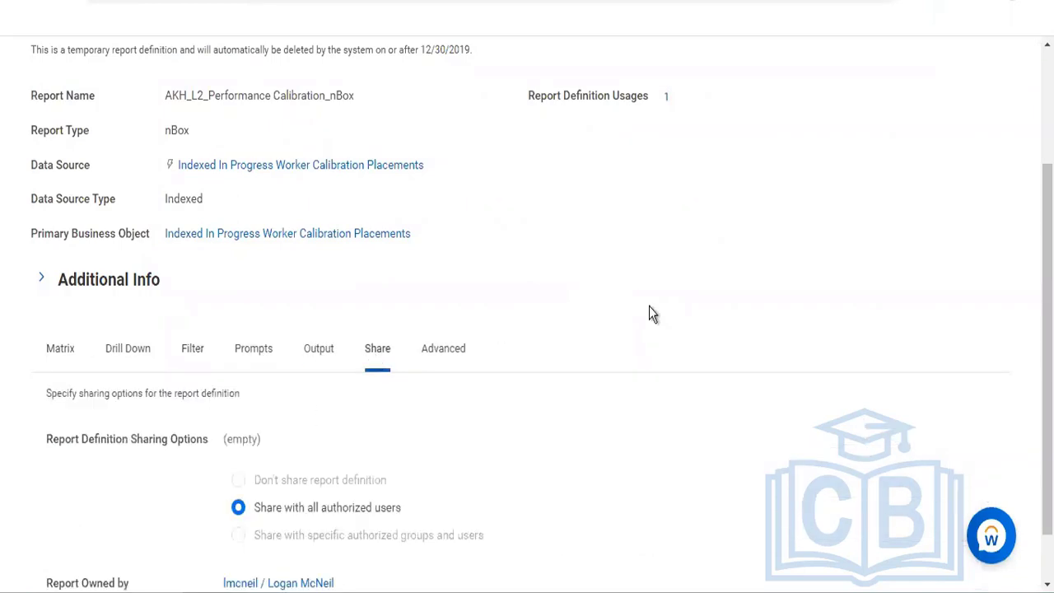
left_click(320, 356)
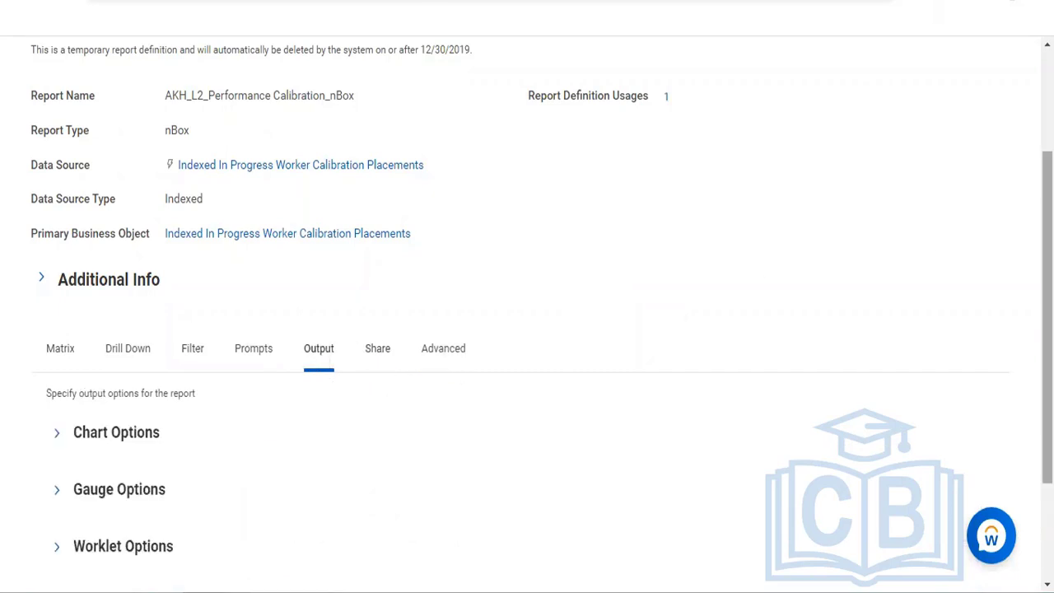
scroll(528, 330, "down", 3)
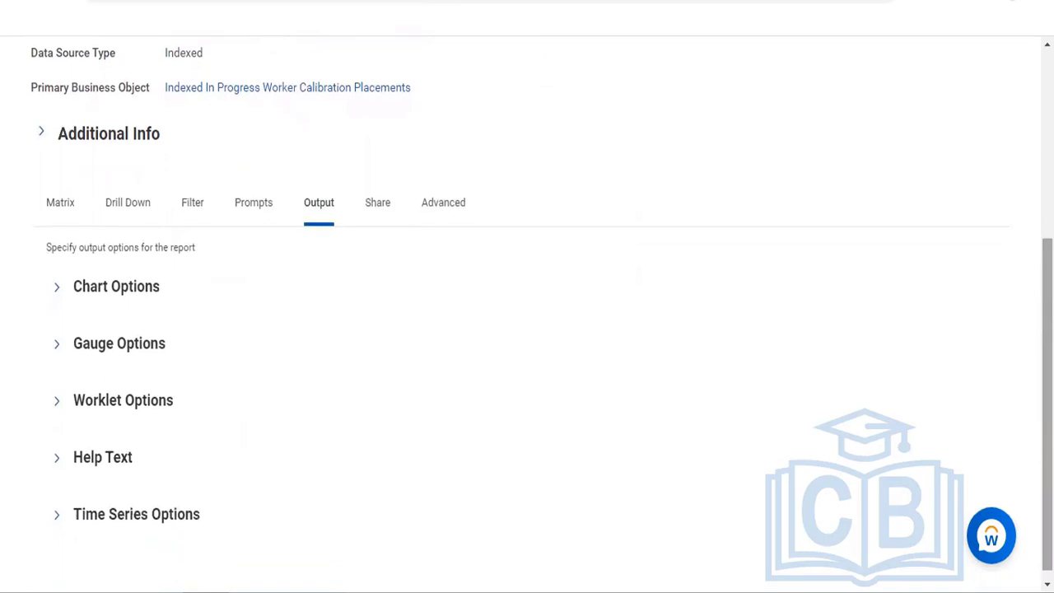
Examine the nBox report's matrix definition, including row grouping, column grouping and nBox display, alongside the calibration program's nBox settings.
left_click(56, 199)
scroll(527, 330, "down", 4)
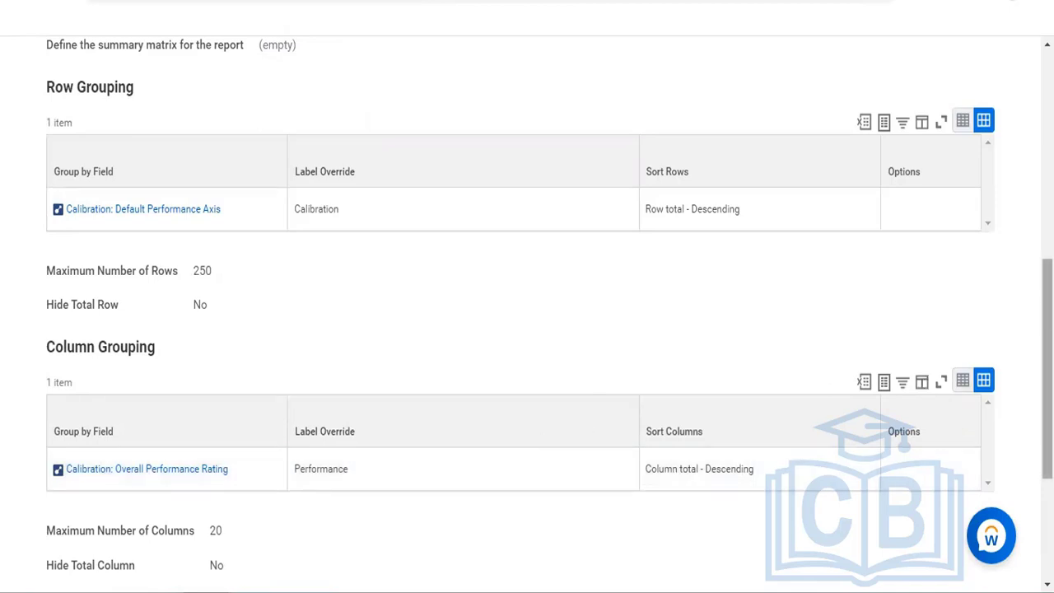
scroll(528, 313, "down", 2)
scroll(528, 313, "down", 2)
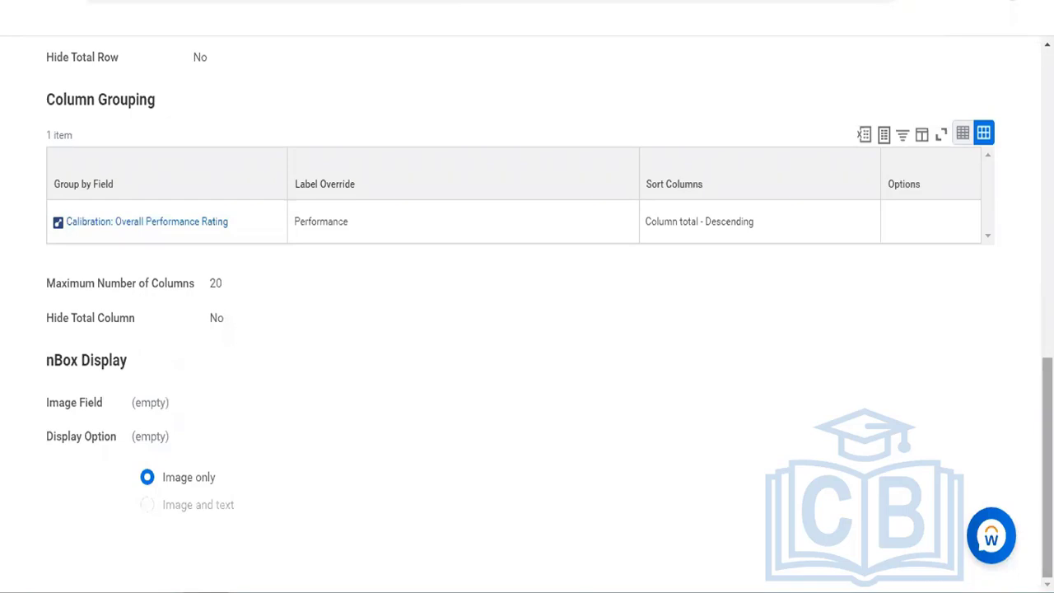
scroll(1017, 275, "up", 8)
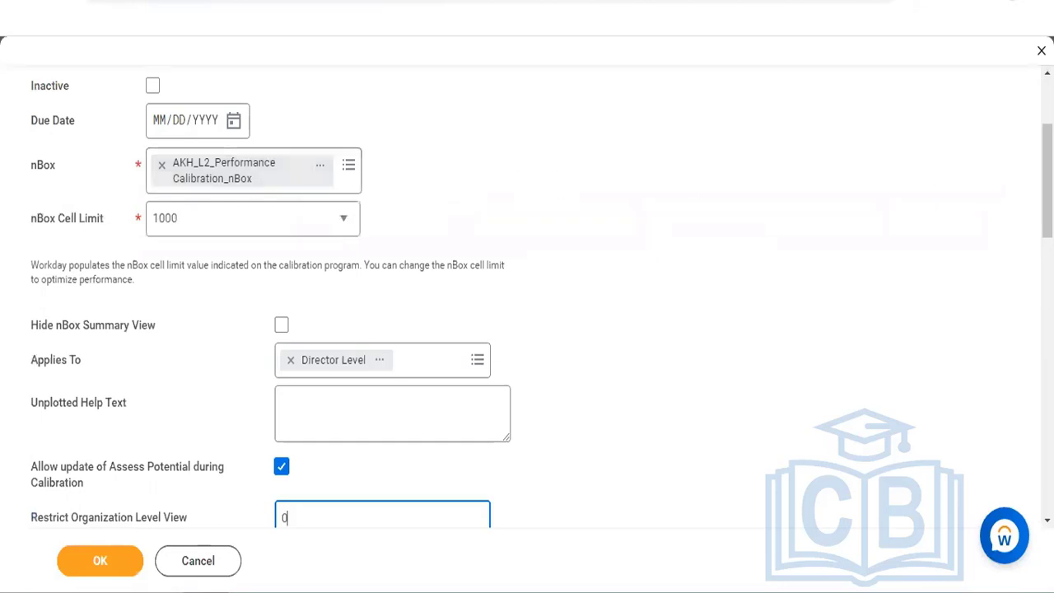
scroll(909, 167, "up", 3)
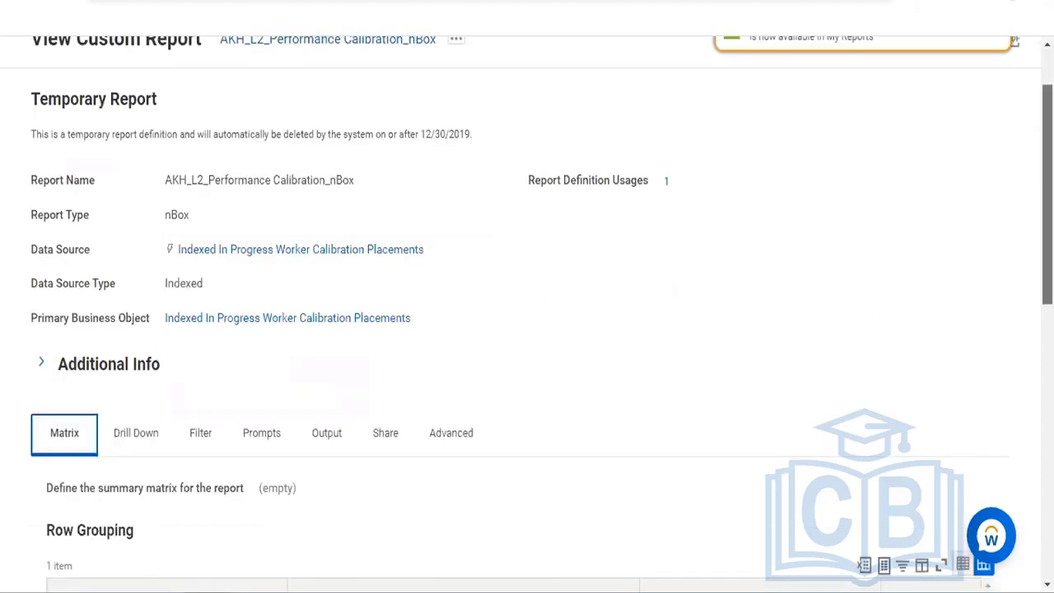
scroll(632, 387, "down", 5)
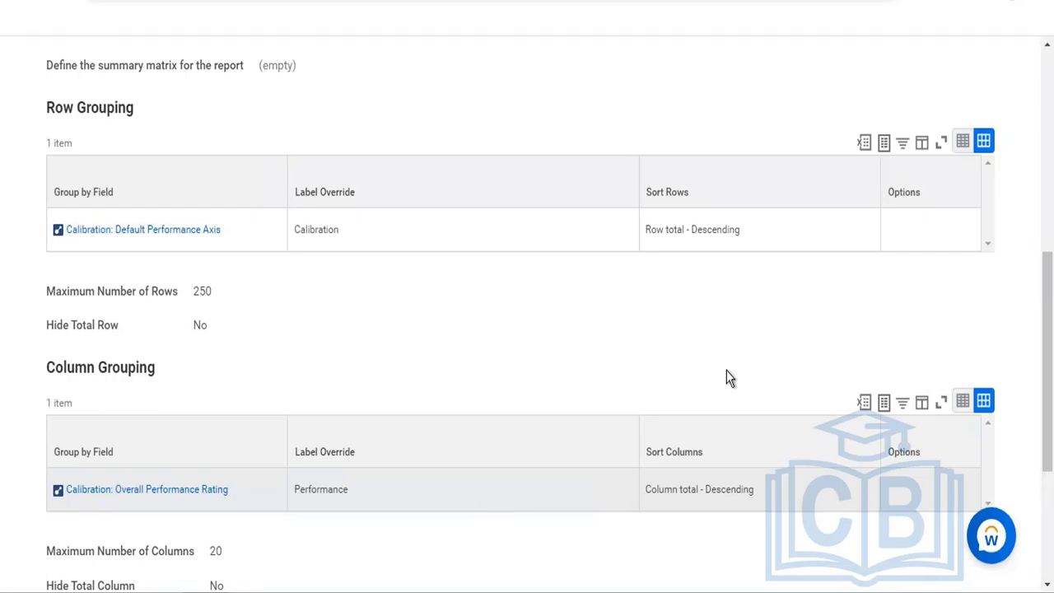
scroll(527, 330, "down", 2)
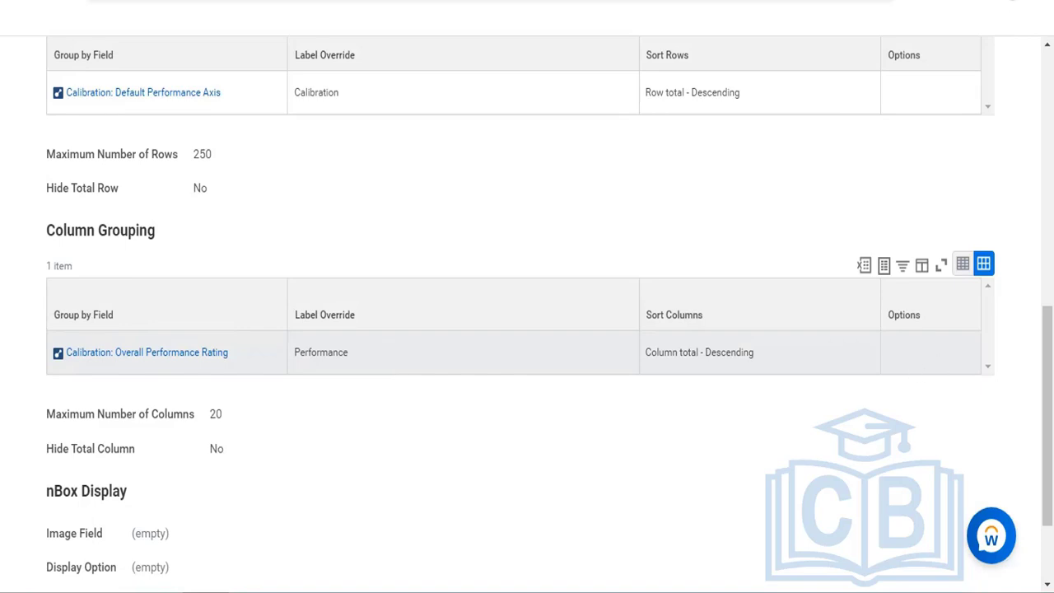
scroll(527, 313, "down", 2)
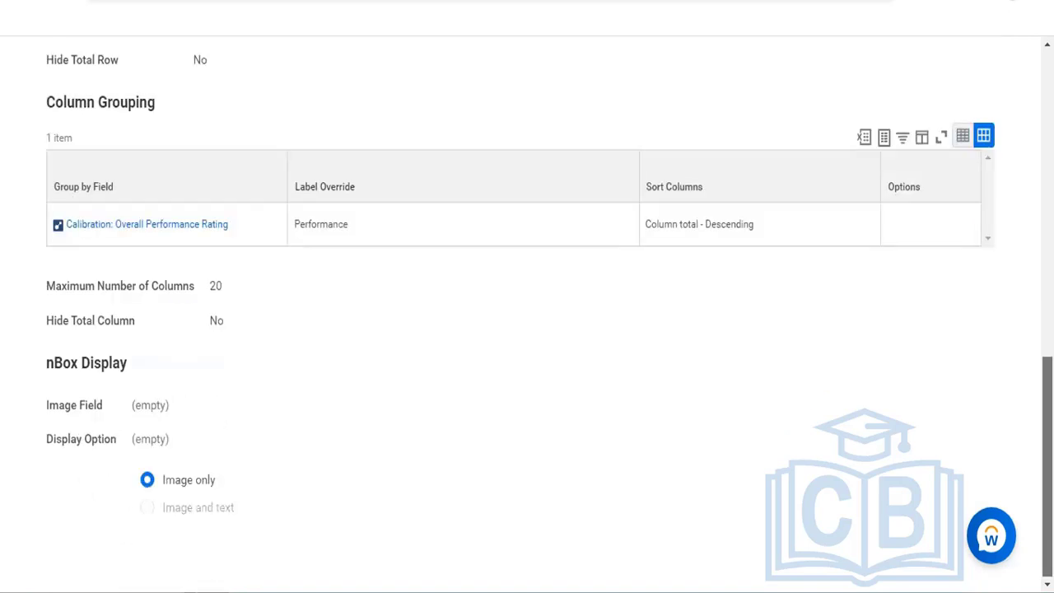
scroll(281, 157, "up", 2)
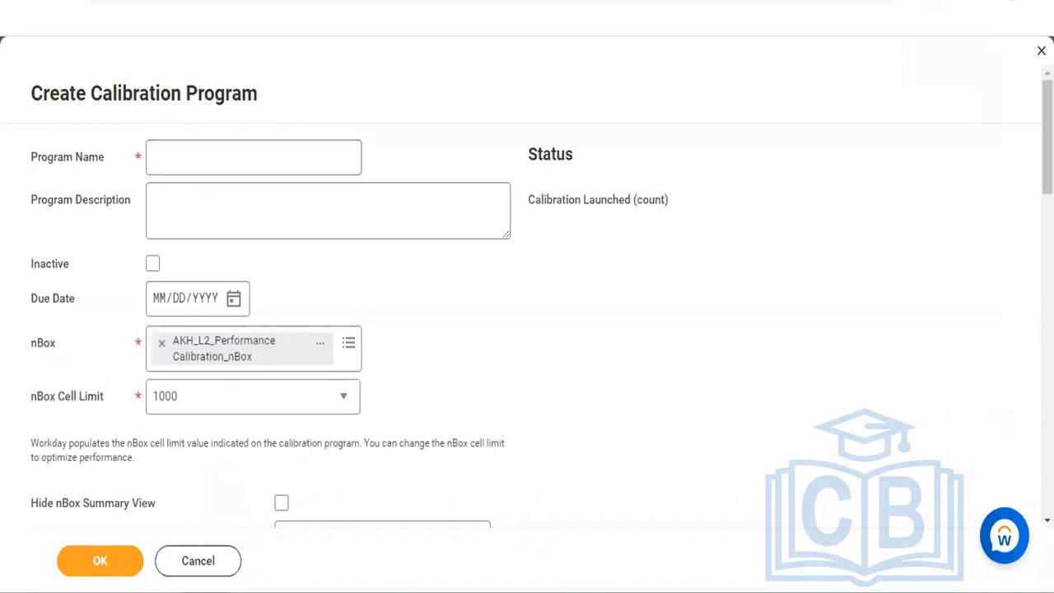
Return to the calibration program and re-enter 0 for Restrict Organization Level View.
scroll(331, 313, "down", 2)
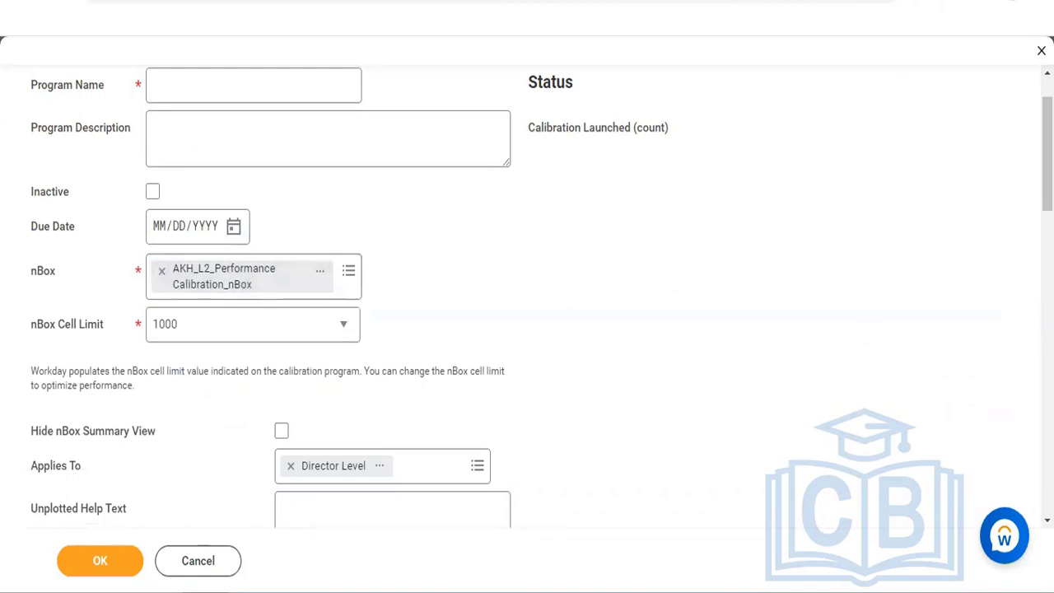
scroll(828, 341, "down", 2)
scroll(543, 309, "down", 5)
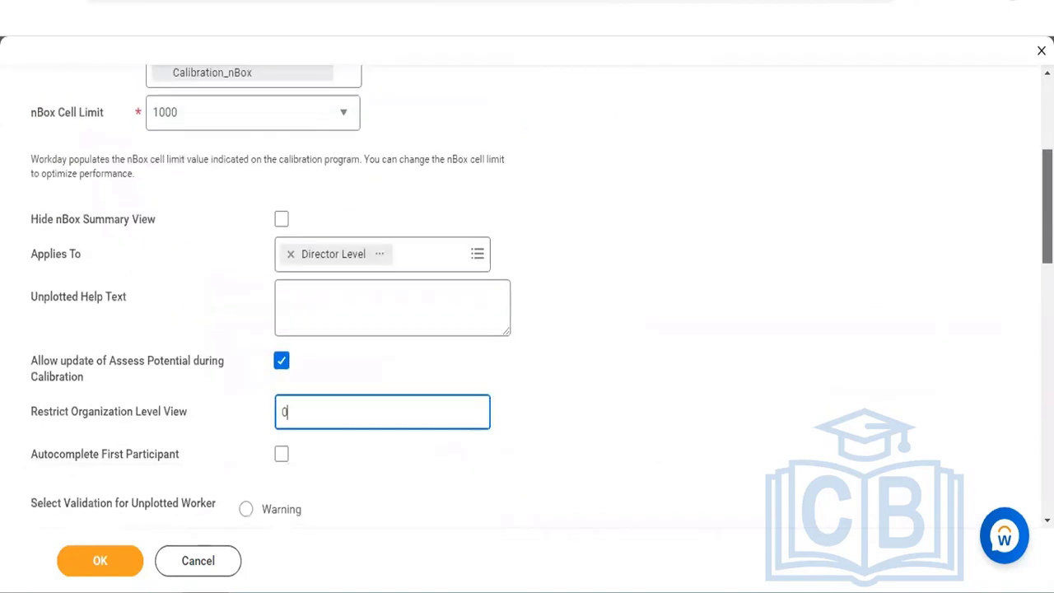
scroll(542, 309, "down", 2)
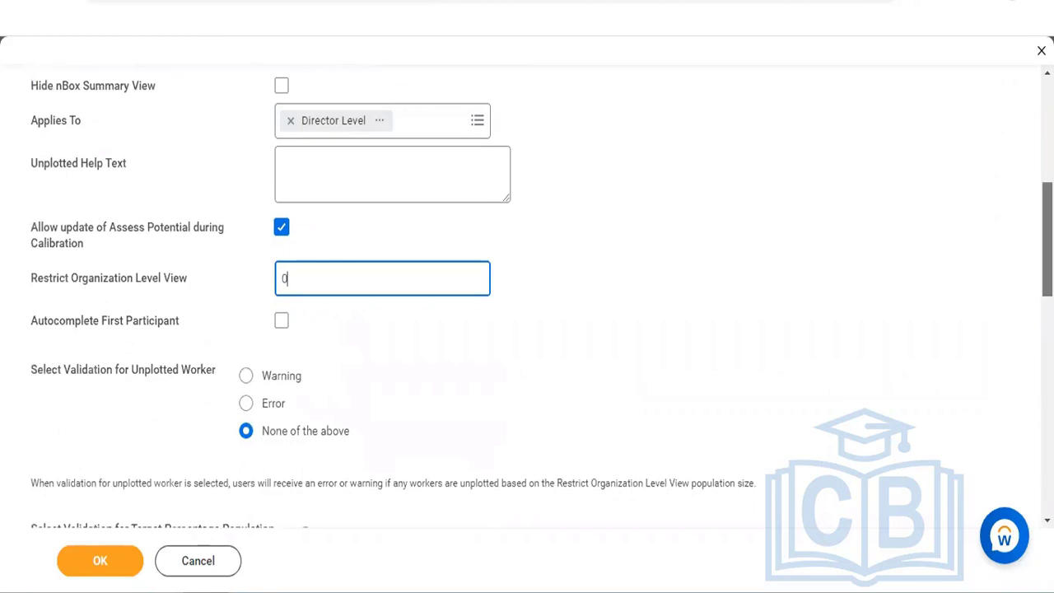
scroll(542, 309, "down", 3)
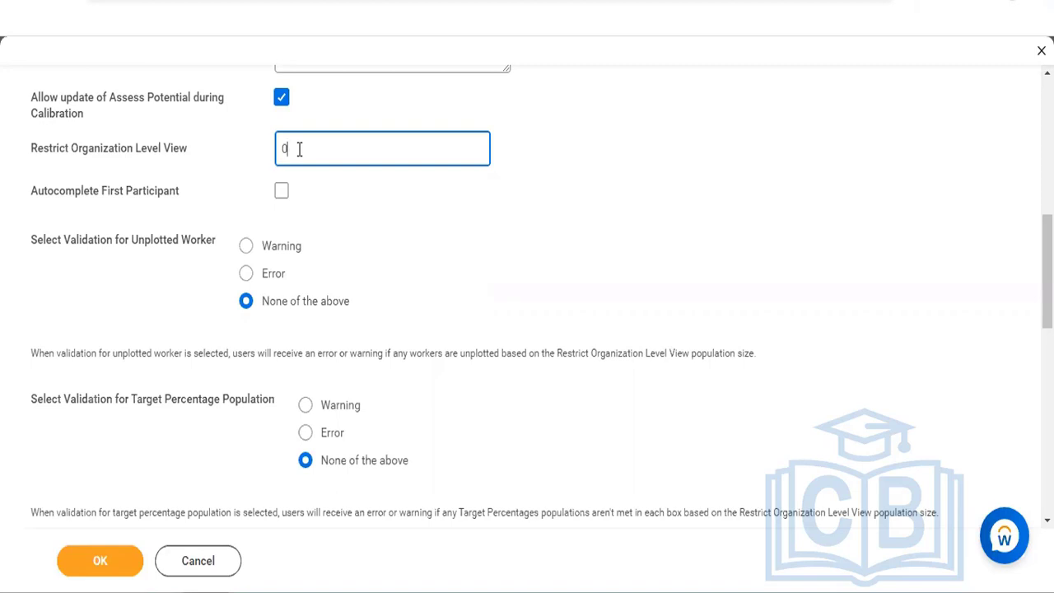
key("BackSpace")
type("0")
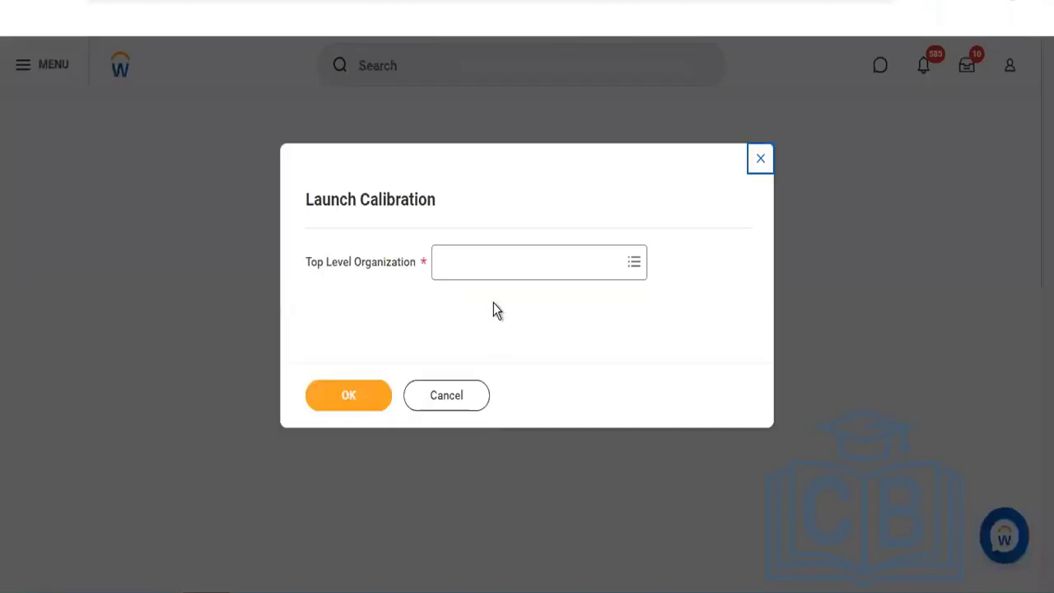
Choose the second Baker Street - London entry among the Angel Healthcare custom organizations as the Top Level Organization for Launch Calibration.
left_click(488, 268)
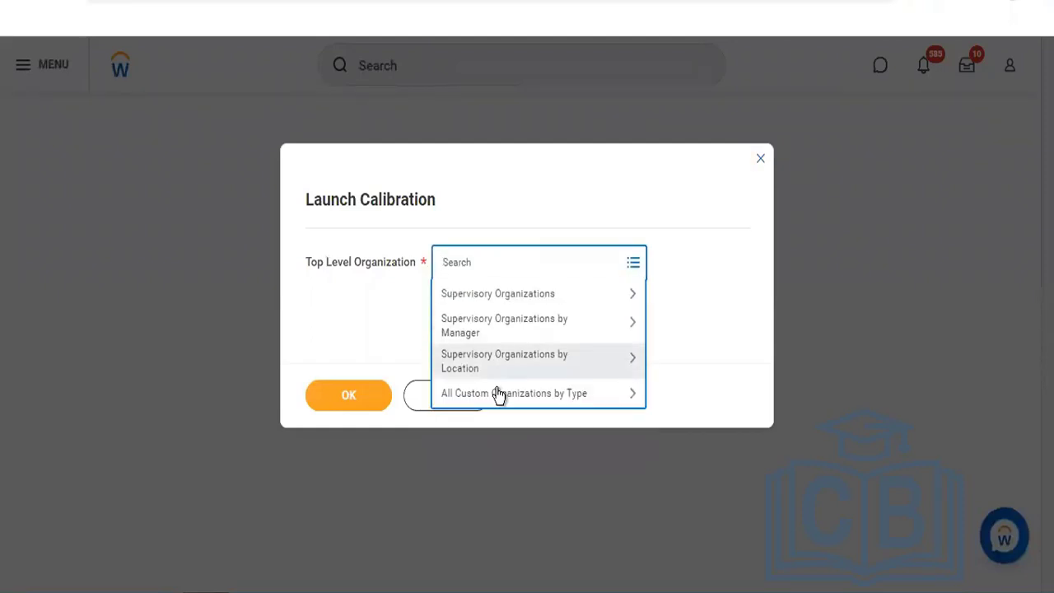
left_click(500, 393)
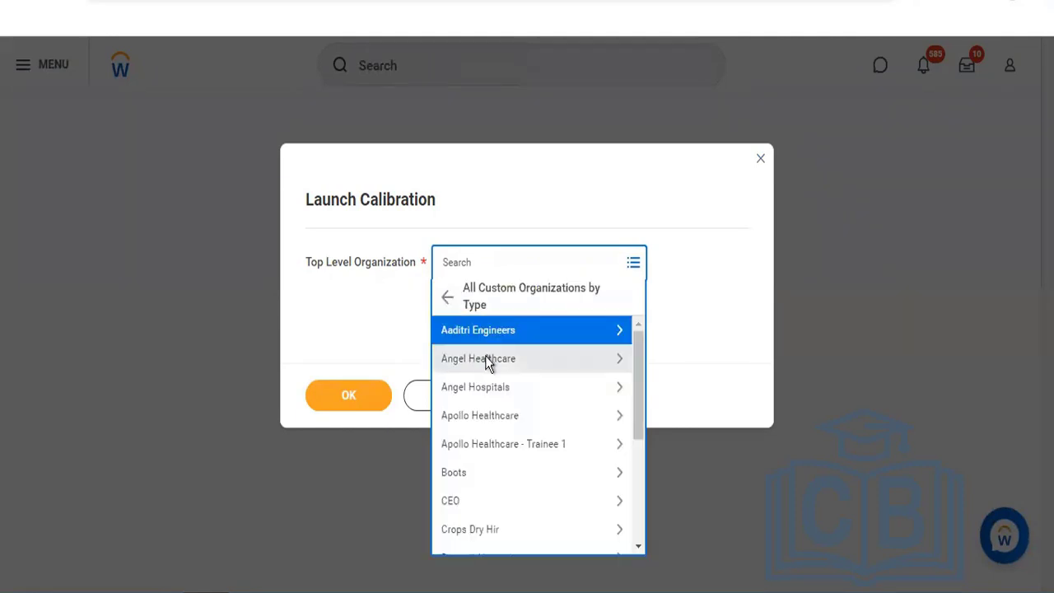
left_click(486, 361)
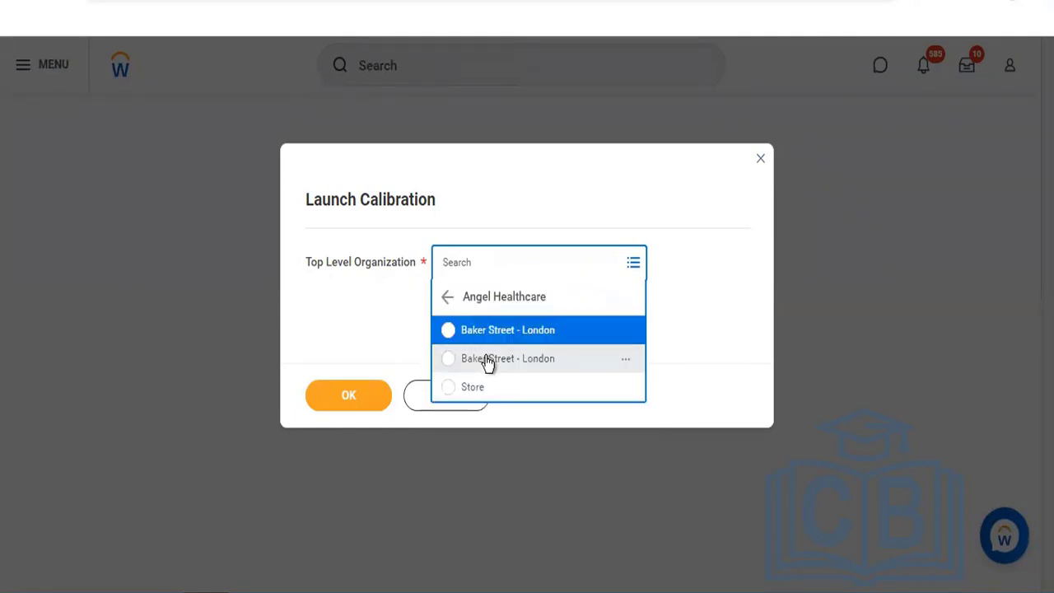
left_click(489, 363)
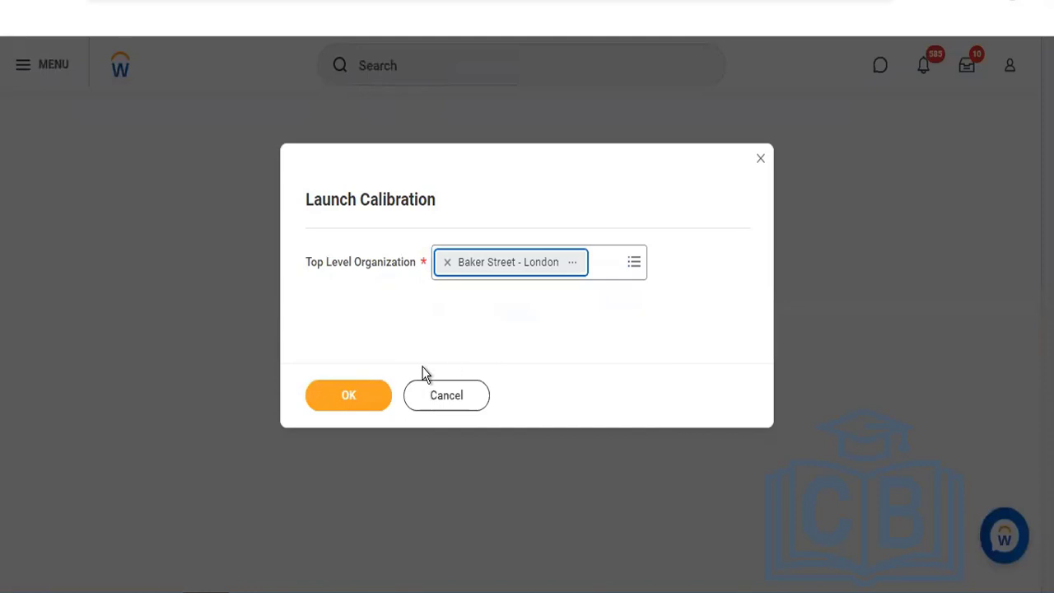
Launch the calibration for Baker Street - London using the Global Support Calibration RNRK calibration program.
left_click(360, 400)
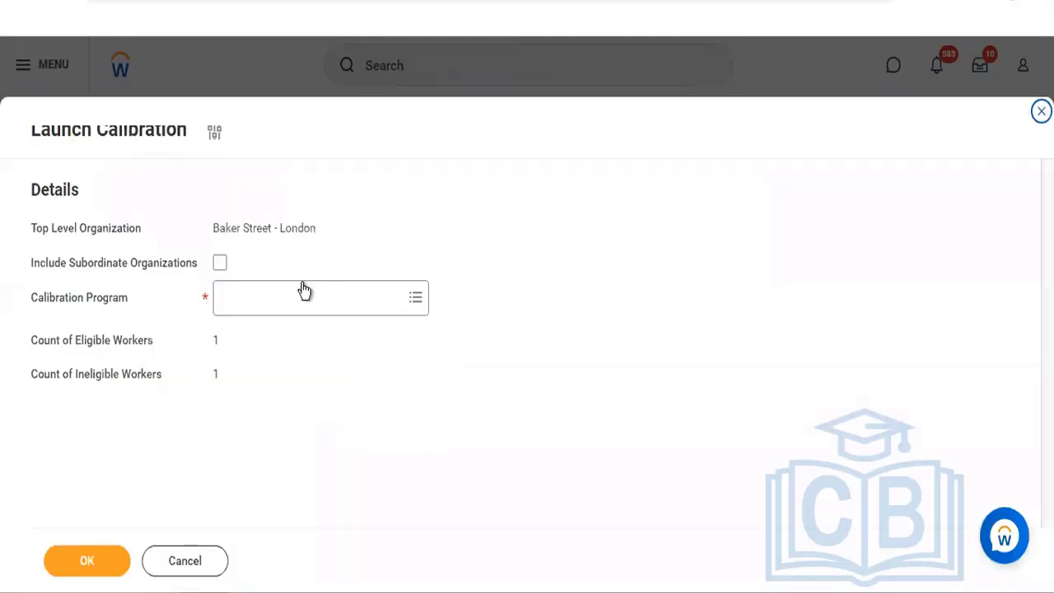
left_click(304, 290)
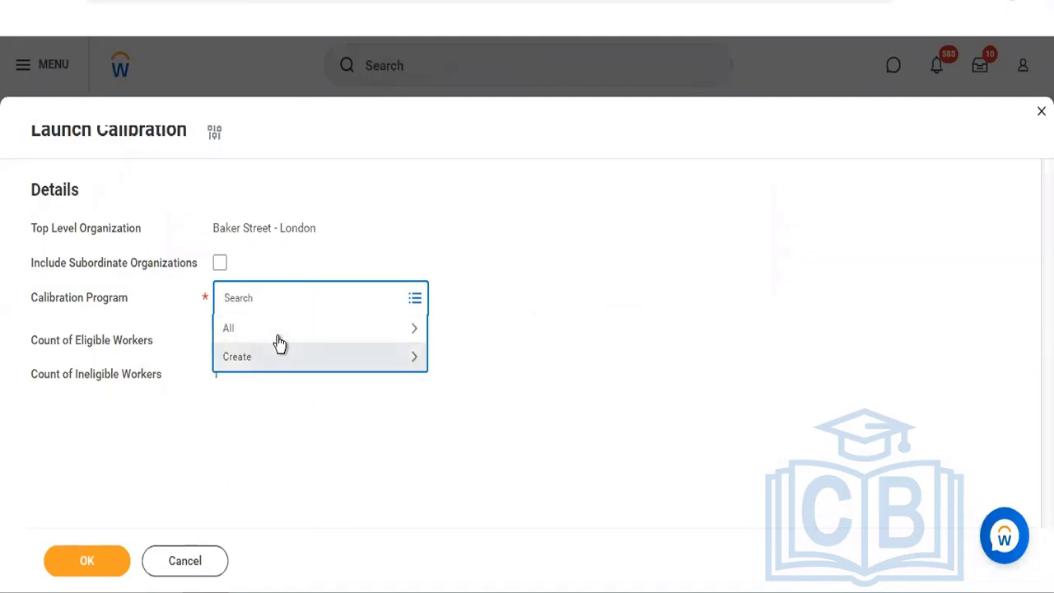
left_click(278, 337)
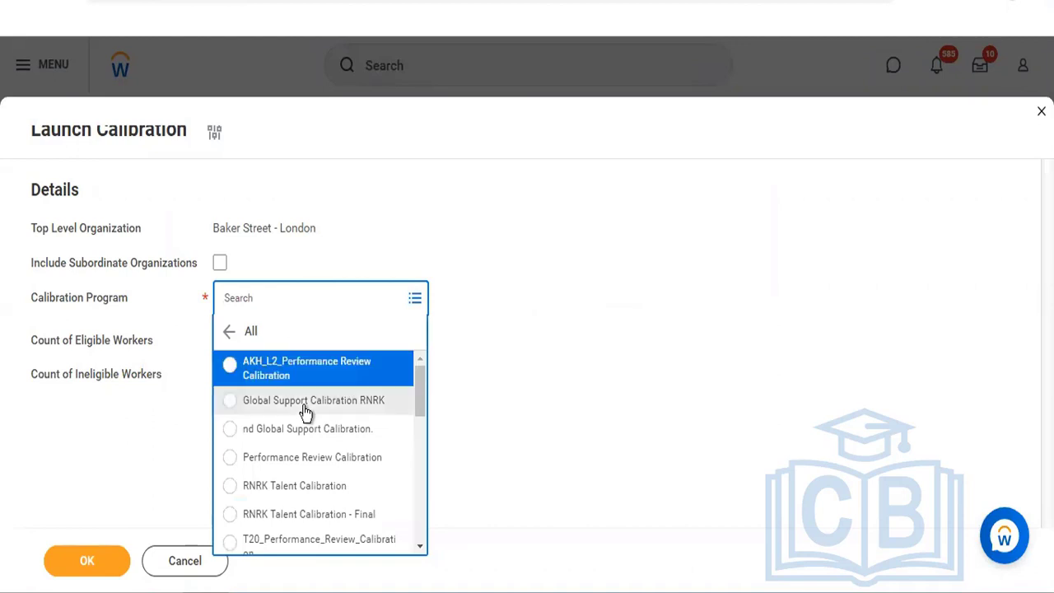
left_click(304, 405)
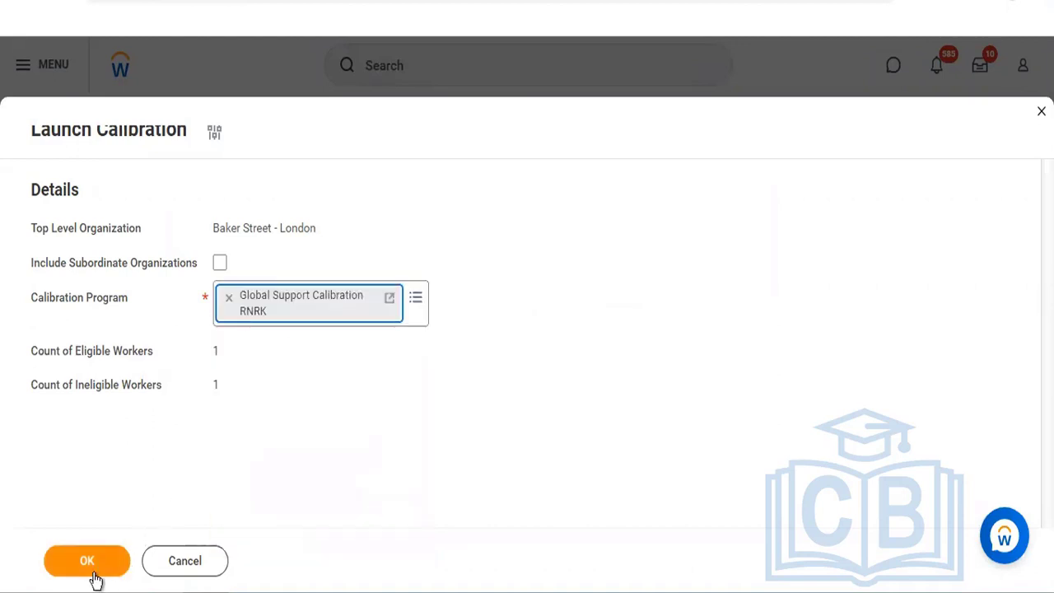
left_click(92, 573)
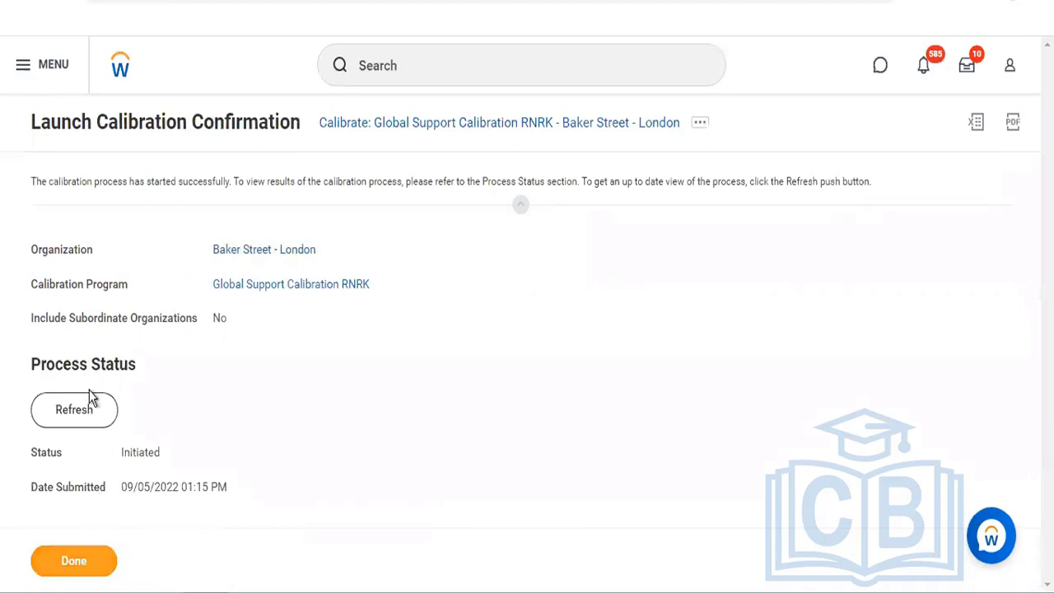
Open the launched Global Support Calibration RNRK program in a new tab and look over its full definition.
right_click(307, 292)
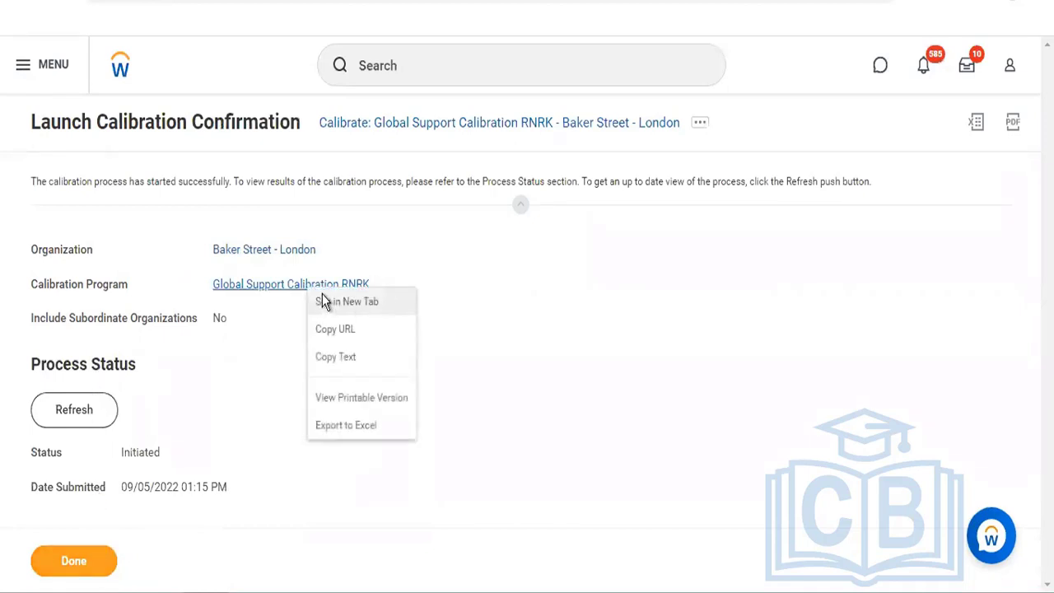
left_click(322, 298)
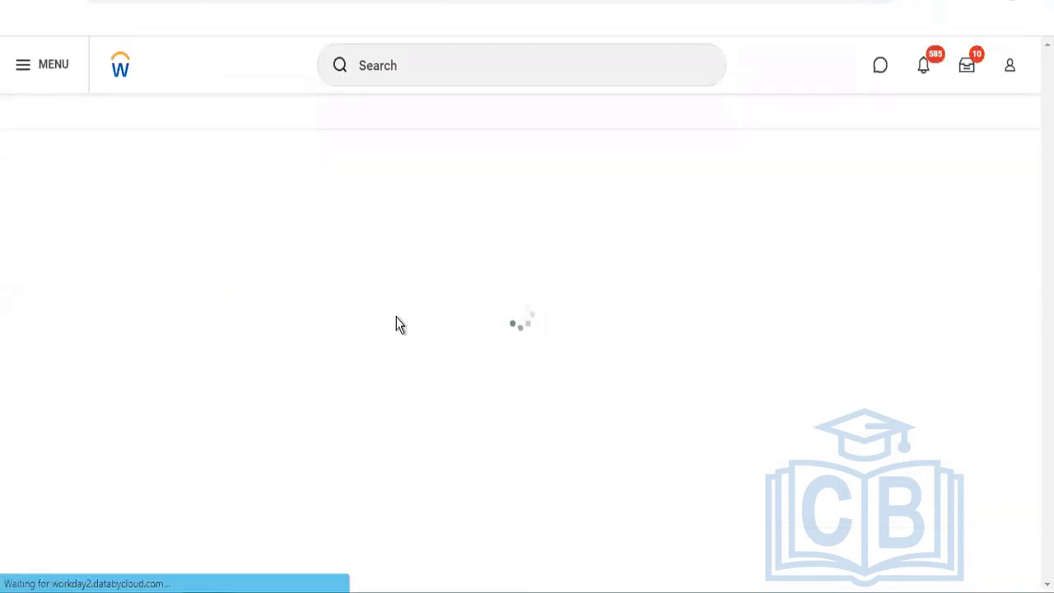
scroll(396, 324, "down", 10)
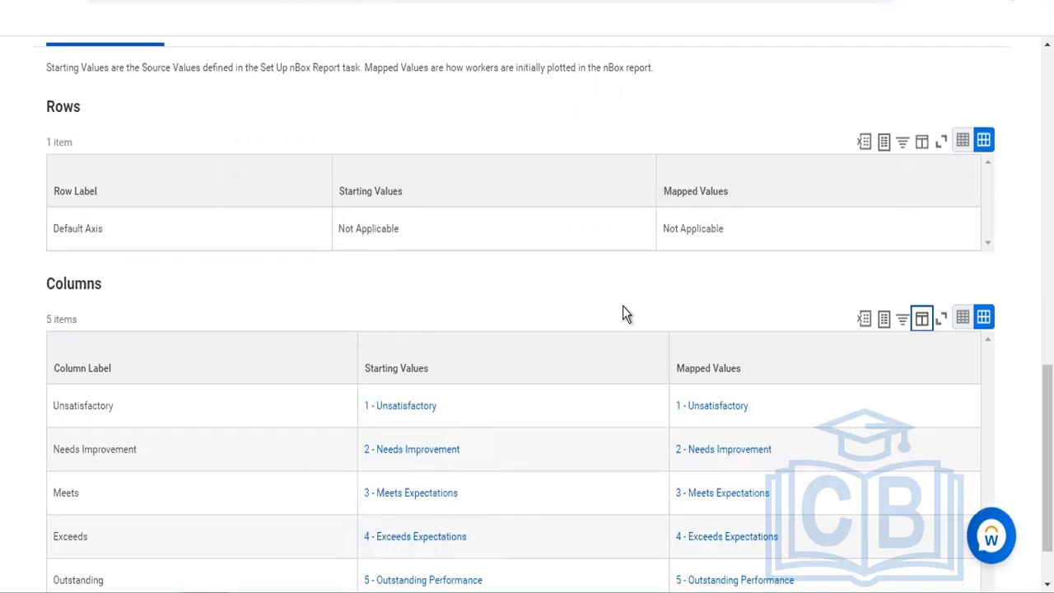
scroll(922, 319, "up", 10)
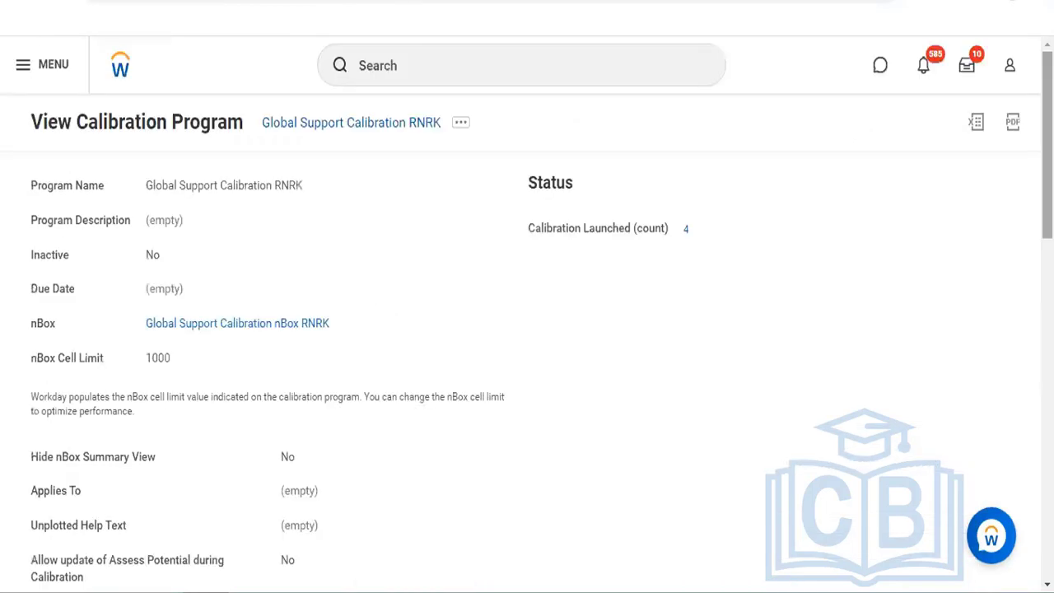
Examine the calibration program's nBox, organization level view and autocomplete settings, plus its unplotted worker and target percentage validations.
left_click_drag(1047, 145, 1047, 244)
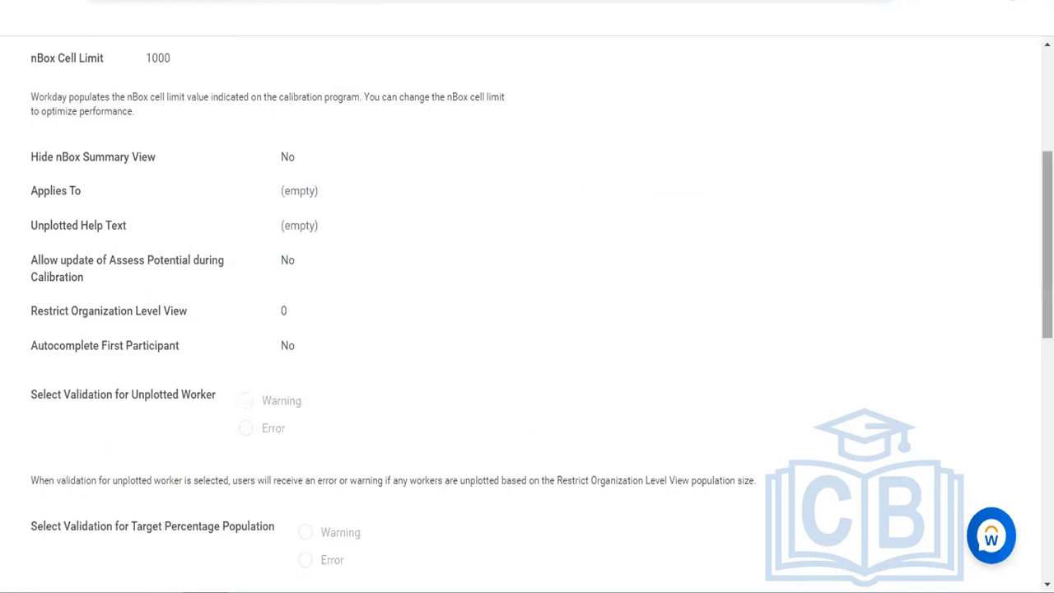
scroll(528, 305, "down", 1)
scroll(528, 313, "down", 3)
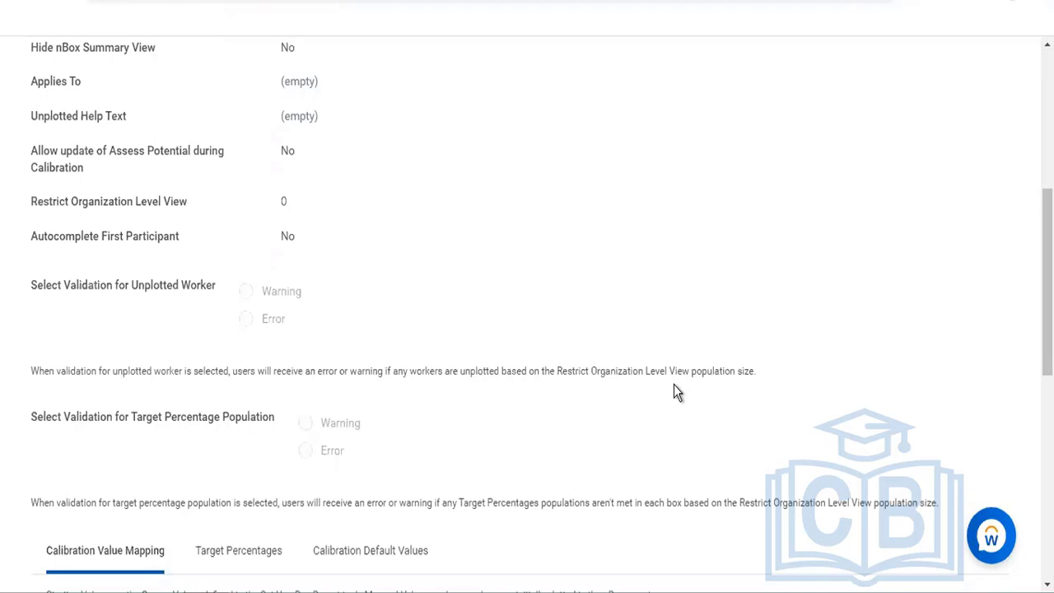
scroll(673, 391, "down", 1)
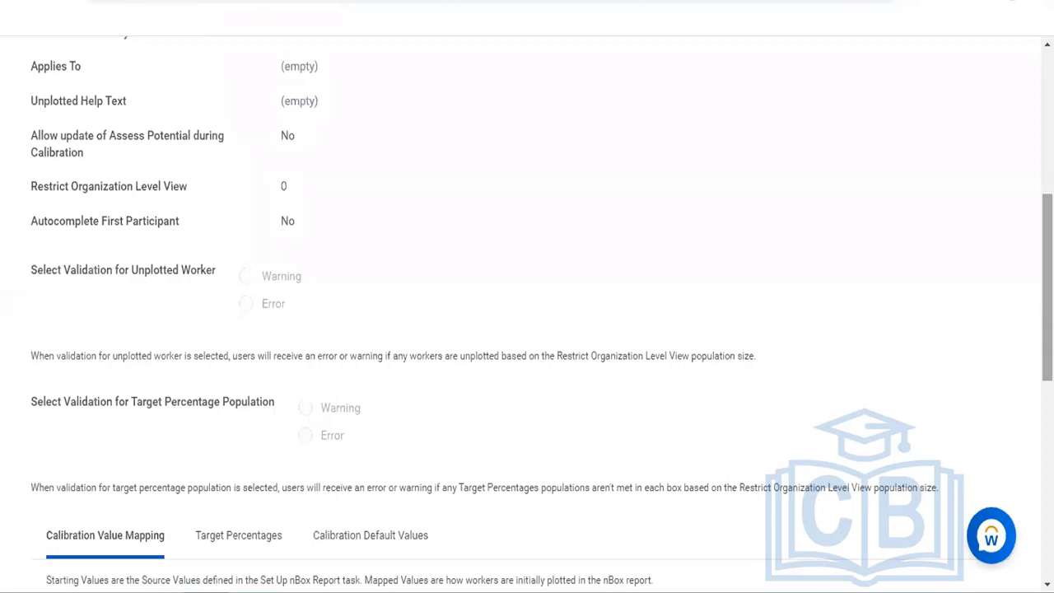
scroll(527, 330, "up", 5)
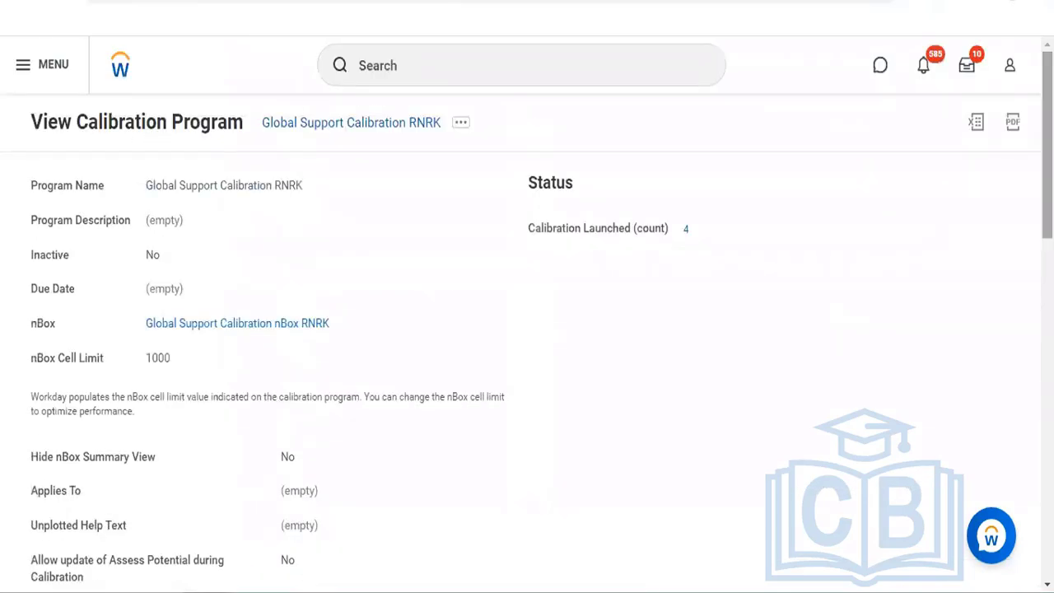
scroll(528, 330, "down", 1)
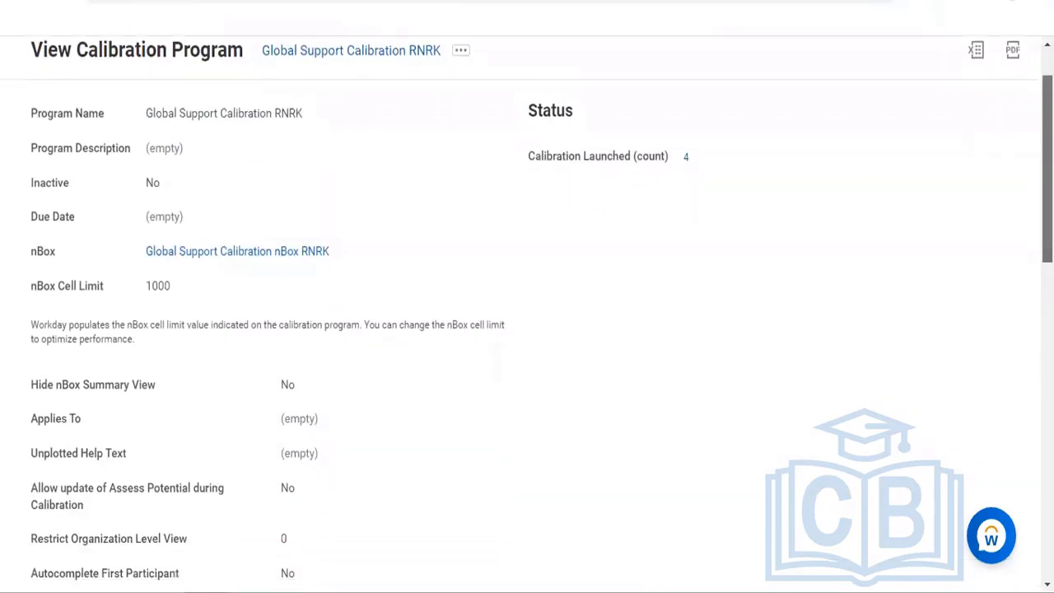
scroll(527, 330, "down", 2)
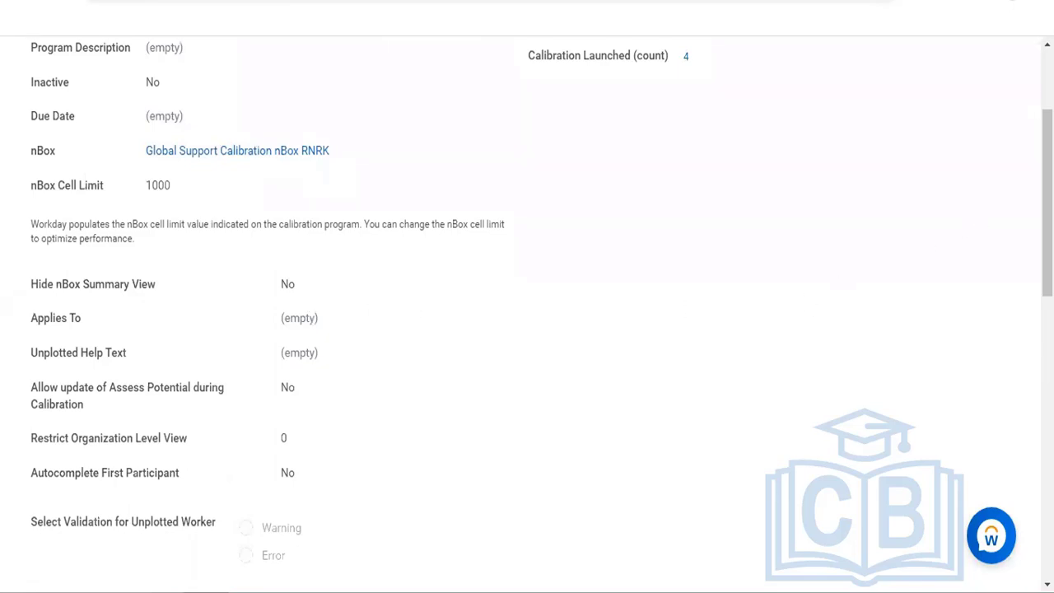
scroll(544, 420, "down", 3)
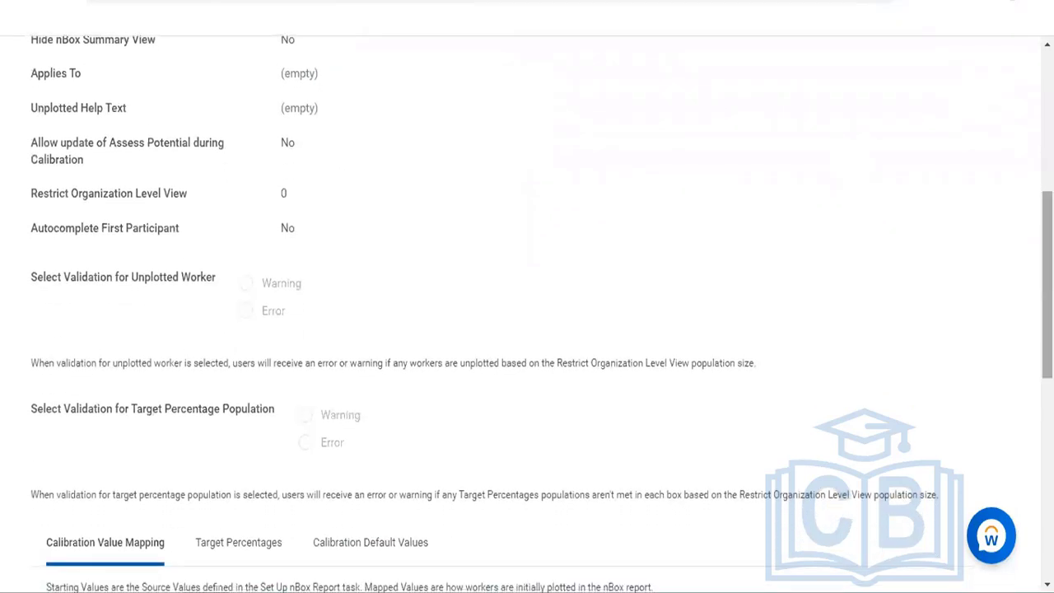
scroll(544, 313, "down", 1)
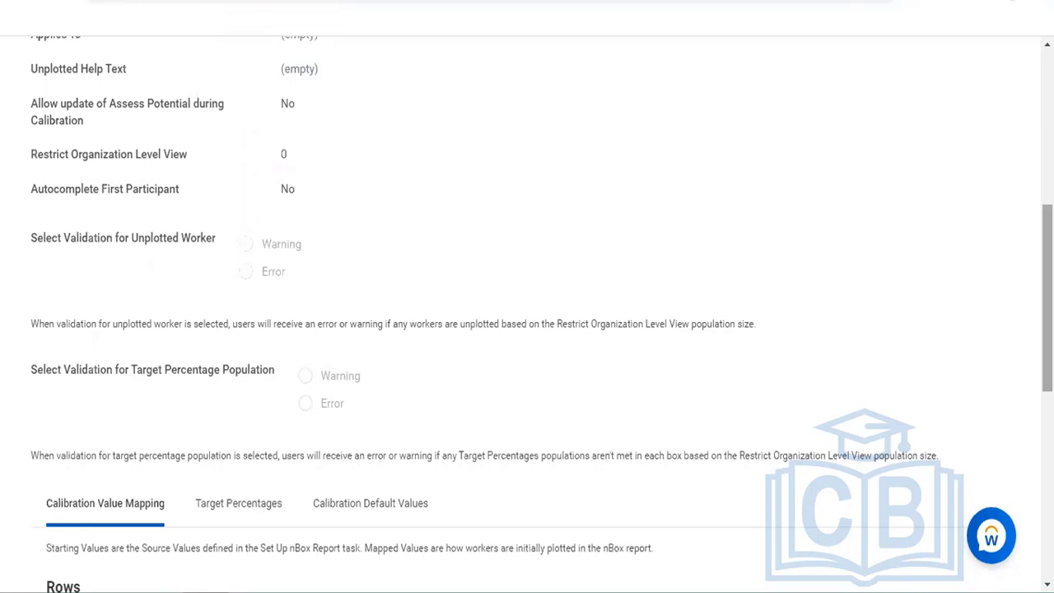
left_click_drag(1048, 298, 1048, 299)
Examine the program's Calibration Value Mapping, comparing starting and mapped values for the rows and columns.
scroll(439, 388, "down", 4)
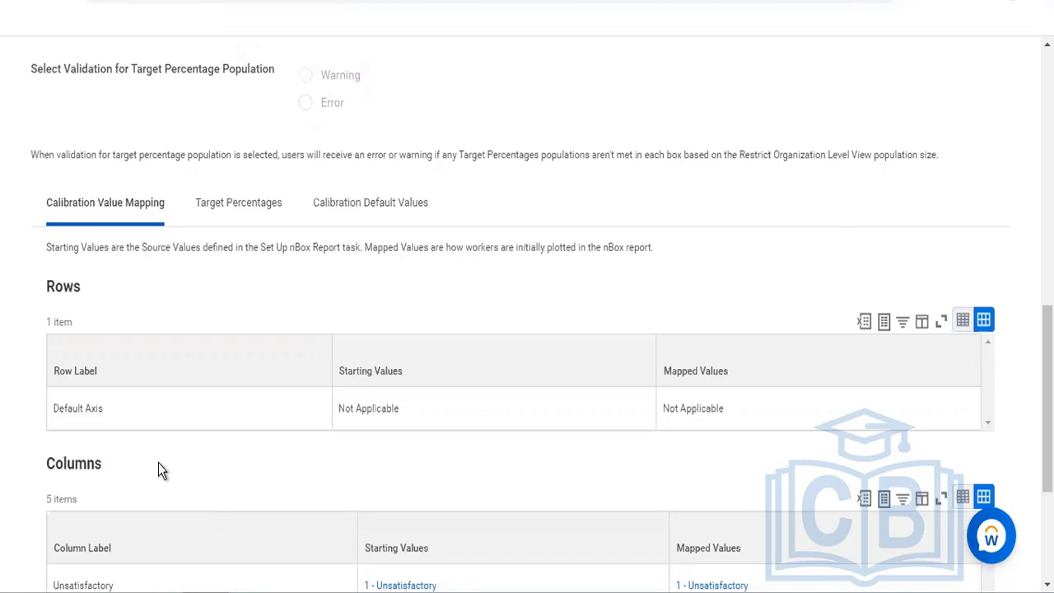
left_click(126, 424)
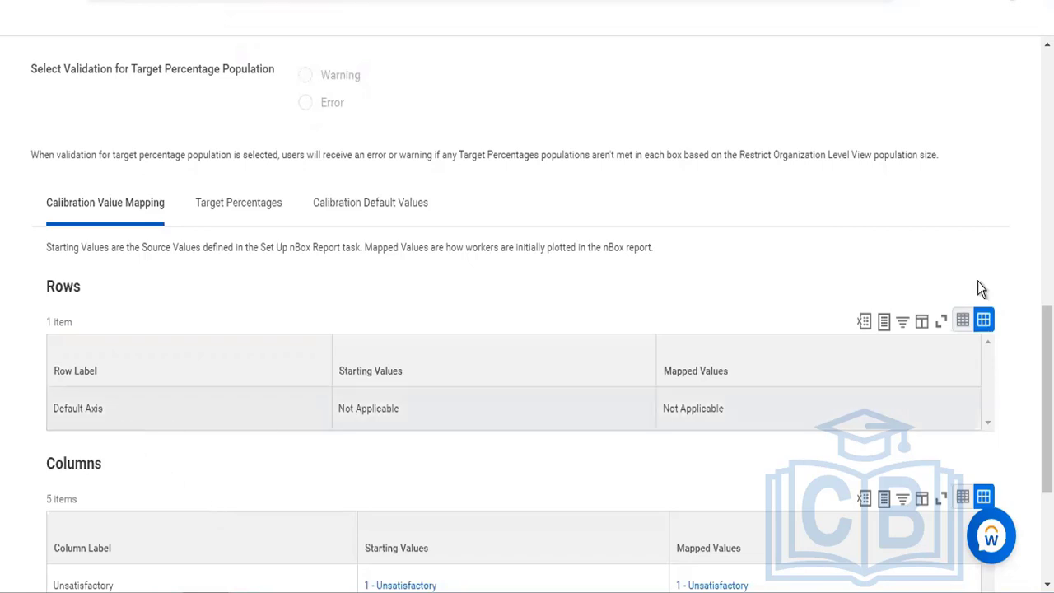
scroll(528, 329, "down", 2)
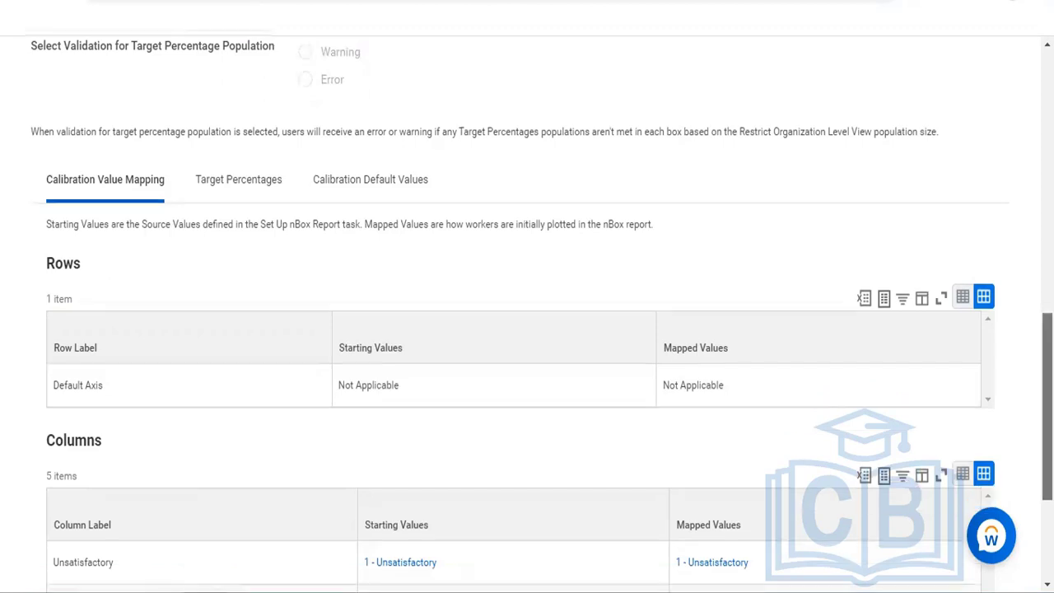
scroll(527, 330, "down", 1)
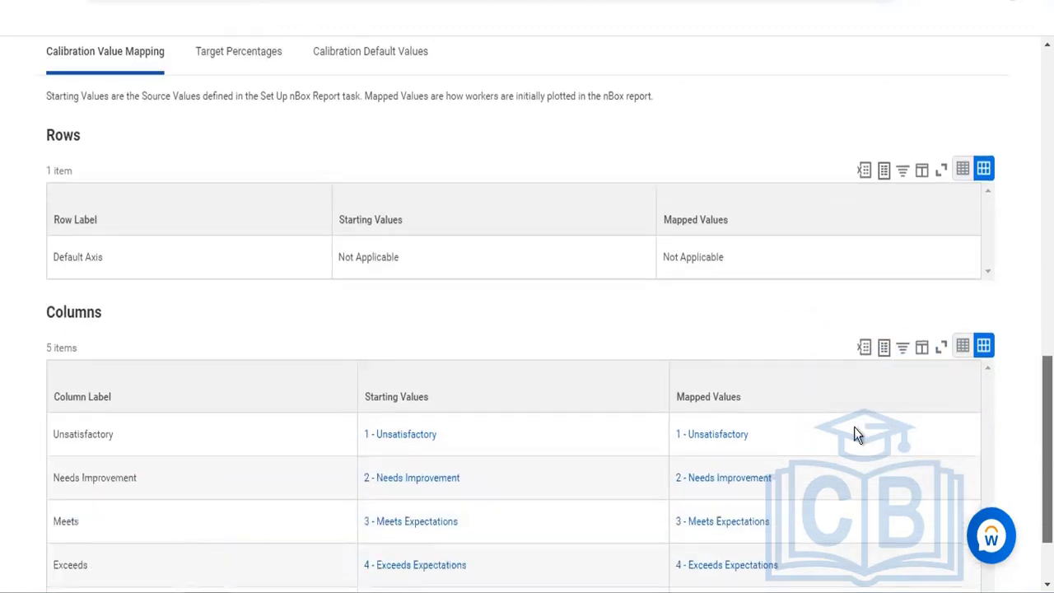
scroll(855, 435, "down", 2)
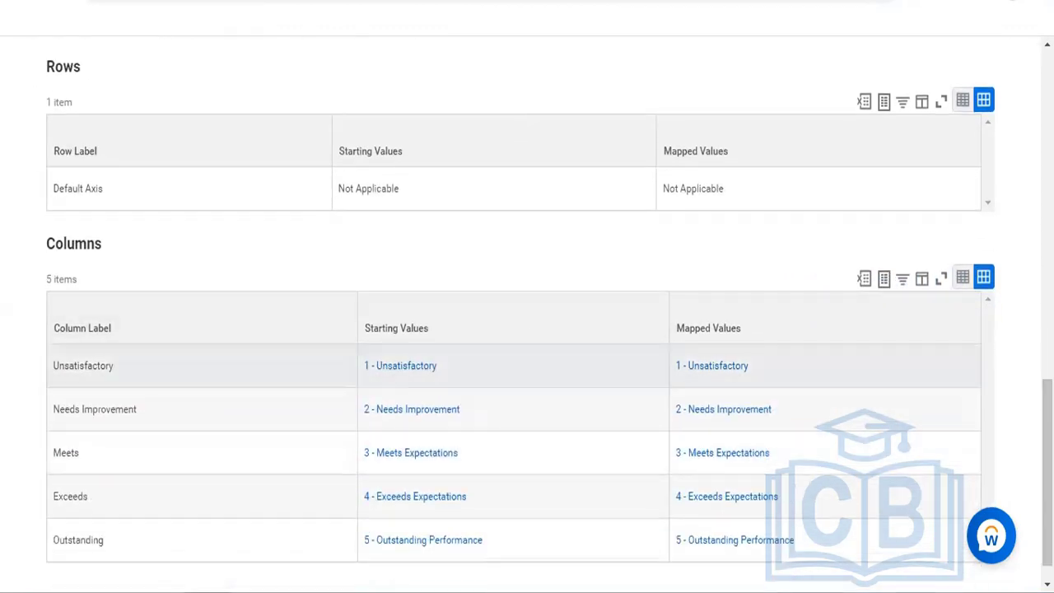
scroll(596, 419, "down", 1)
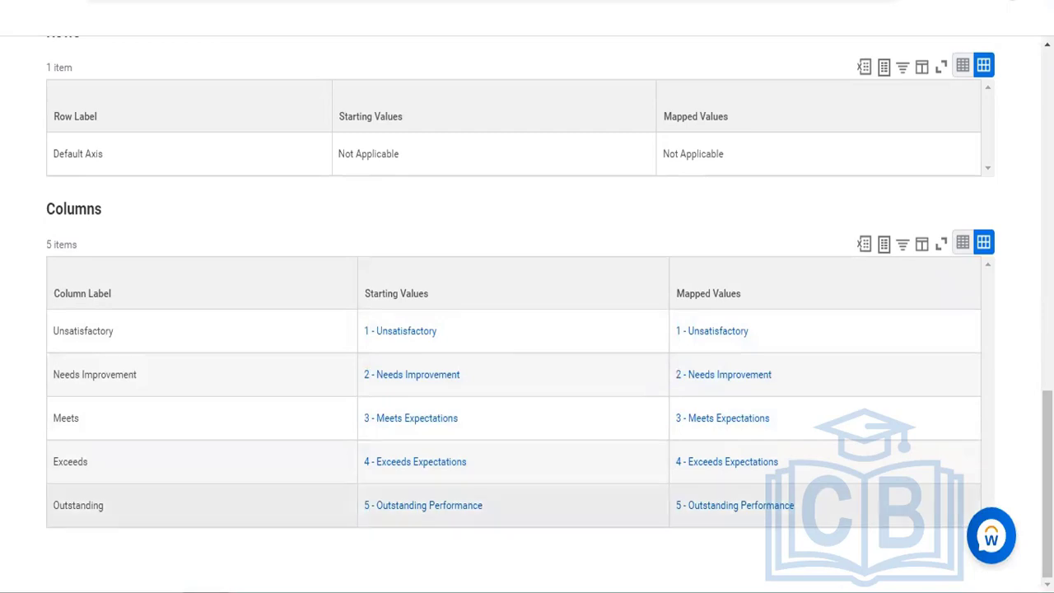
scroll(528, 313, "up", 1)
scroll(527, 313, "up", 3)
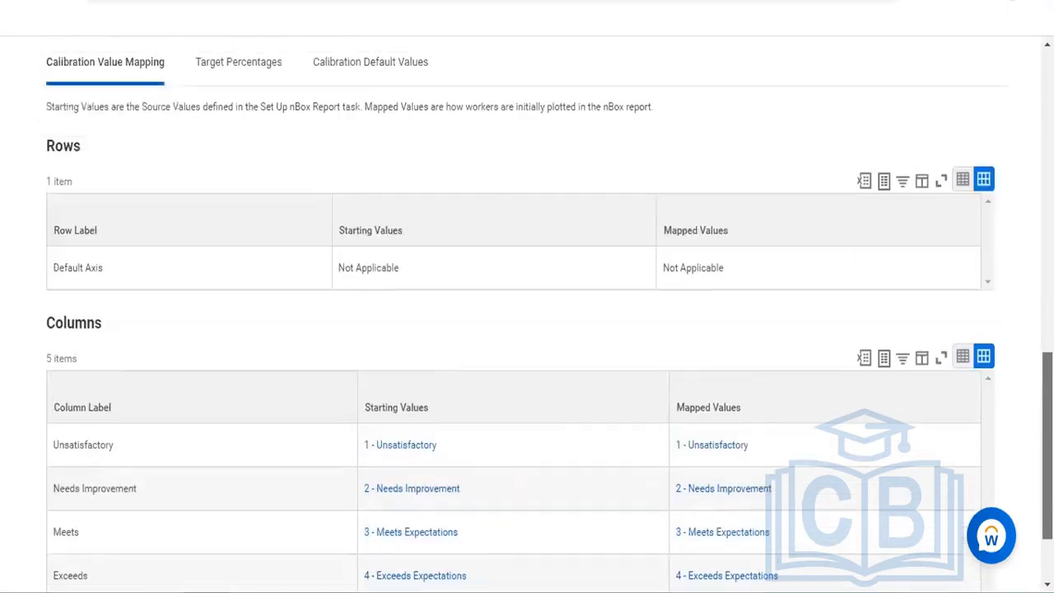
scroll(527, 313, "down", 2)
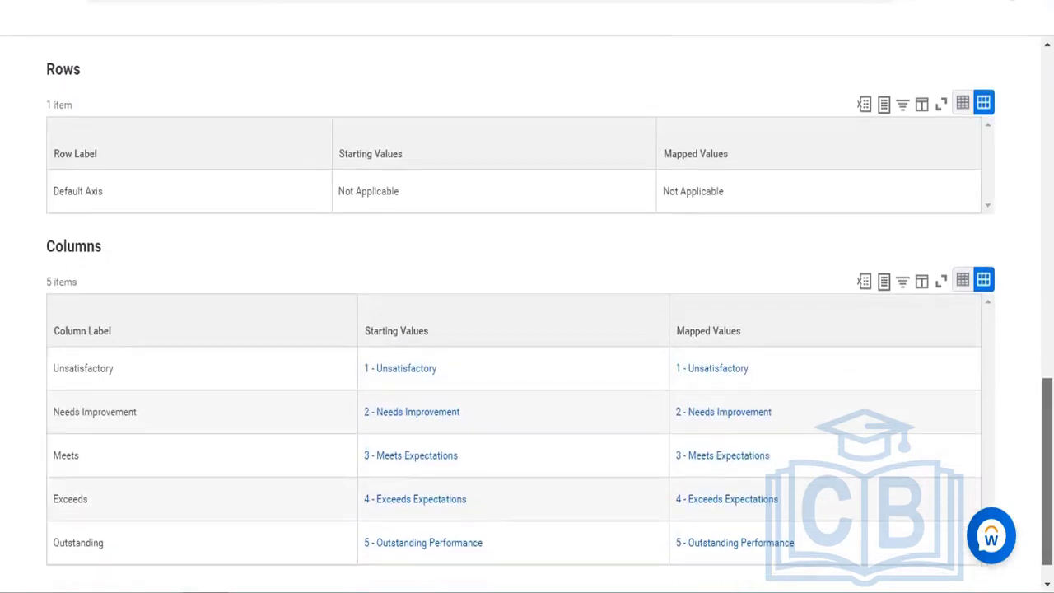
scroll(527, 313, "up", 4)
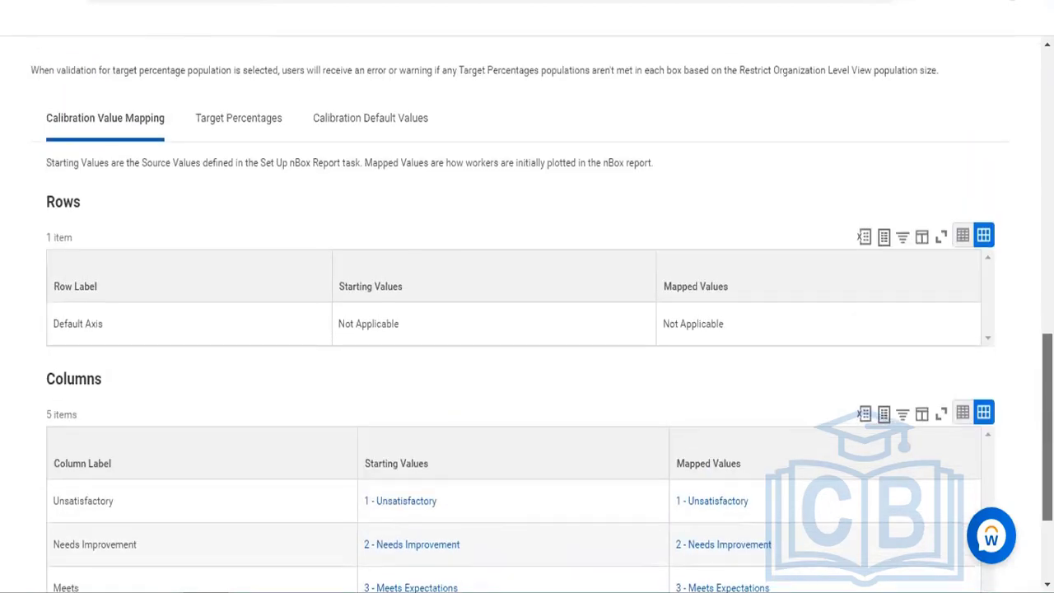
scroll(489, 328, "up", 8)
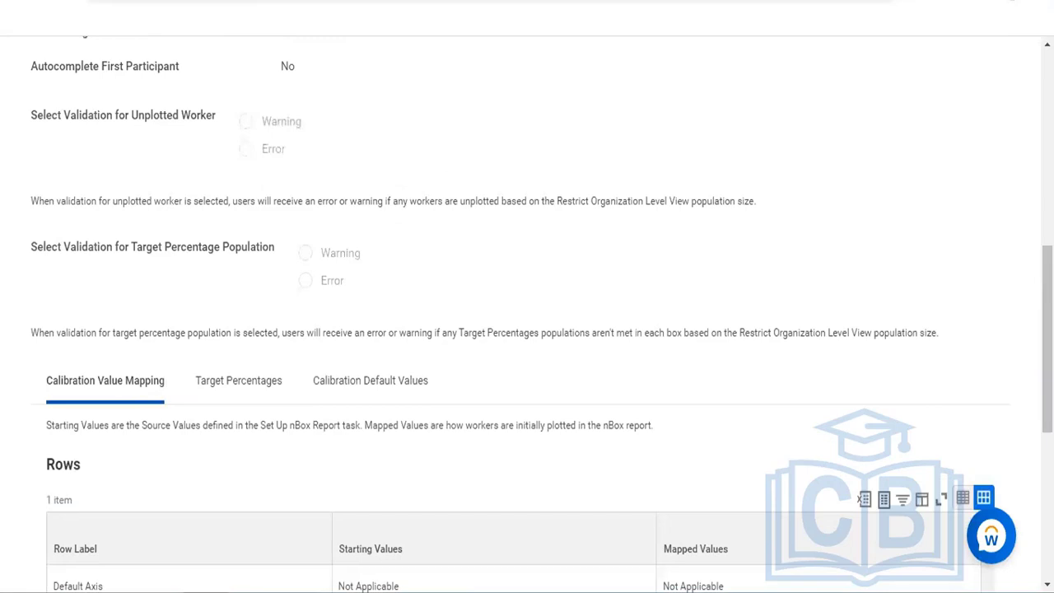